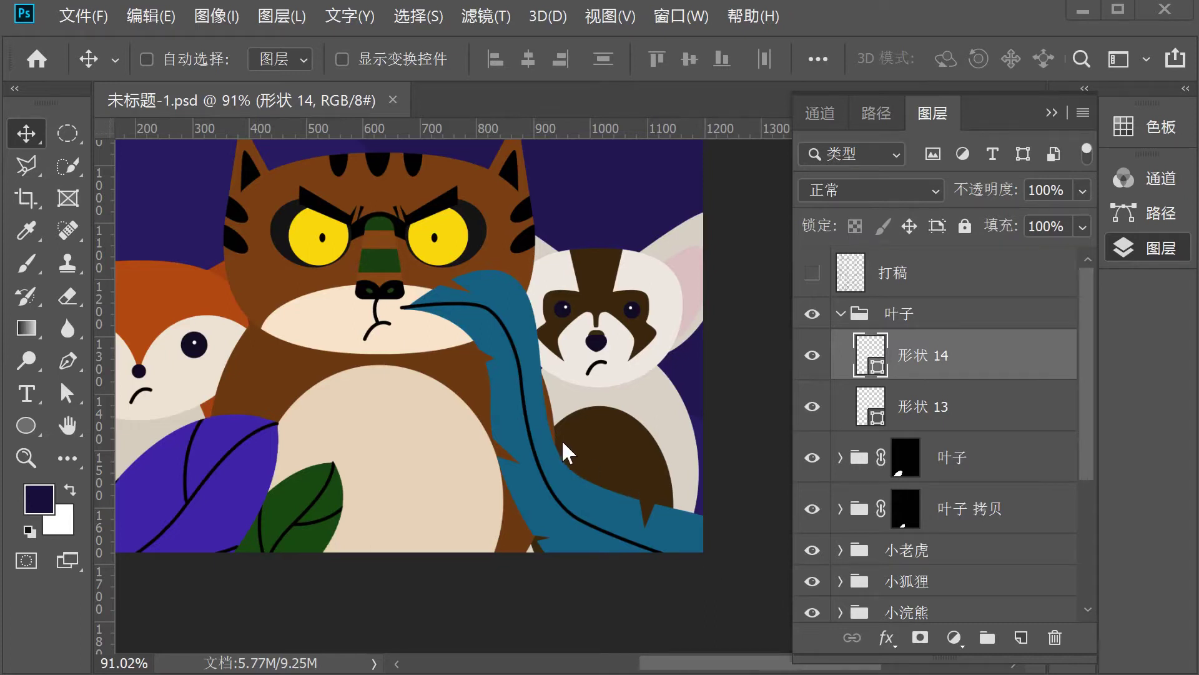
Draw a short side vein about 23 × 75 px from the blue leaf's midrib to its upper edge with the Pen tool
scroll(525, 429, up, 3)
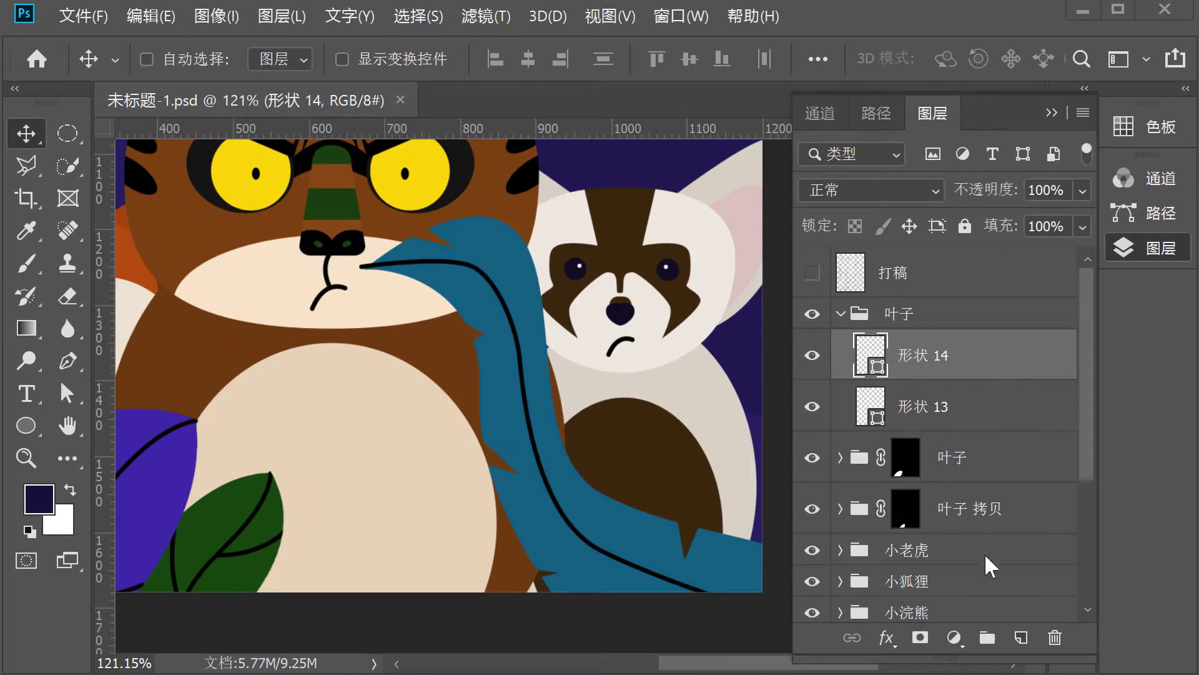
click(1019, 638)
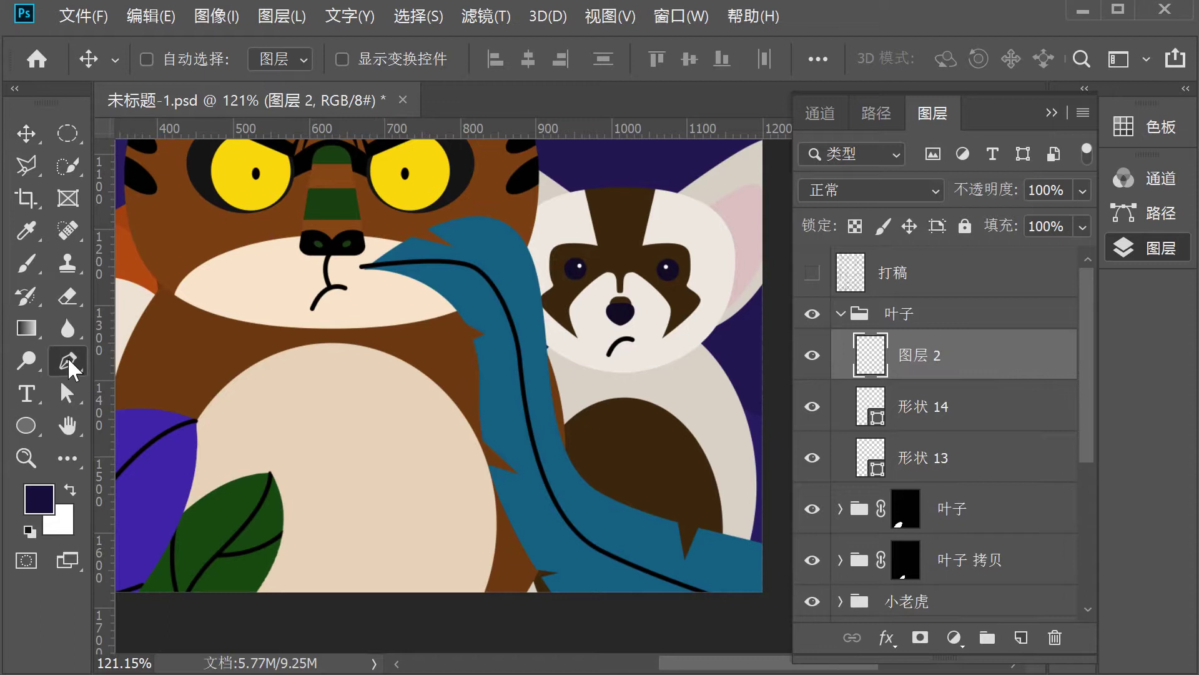
click(67, 360)
click(118, 357)
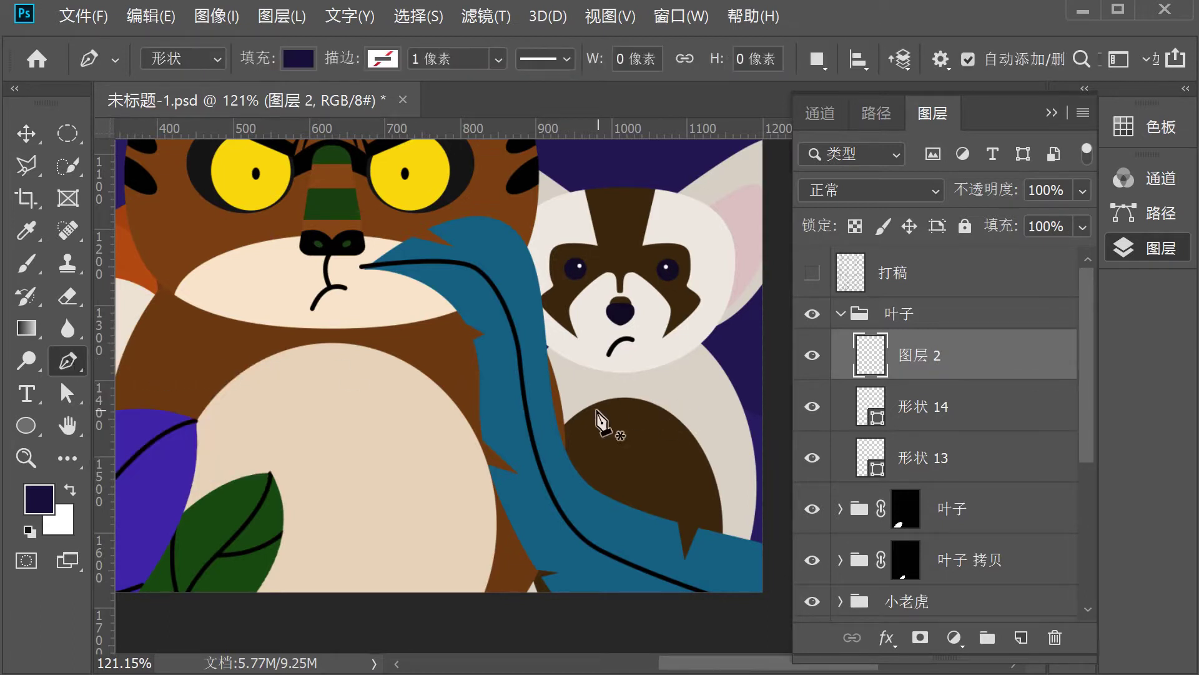
scroll(500, 353, up, 3)
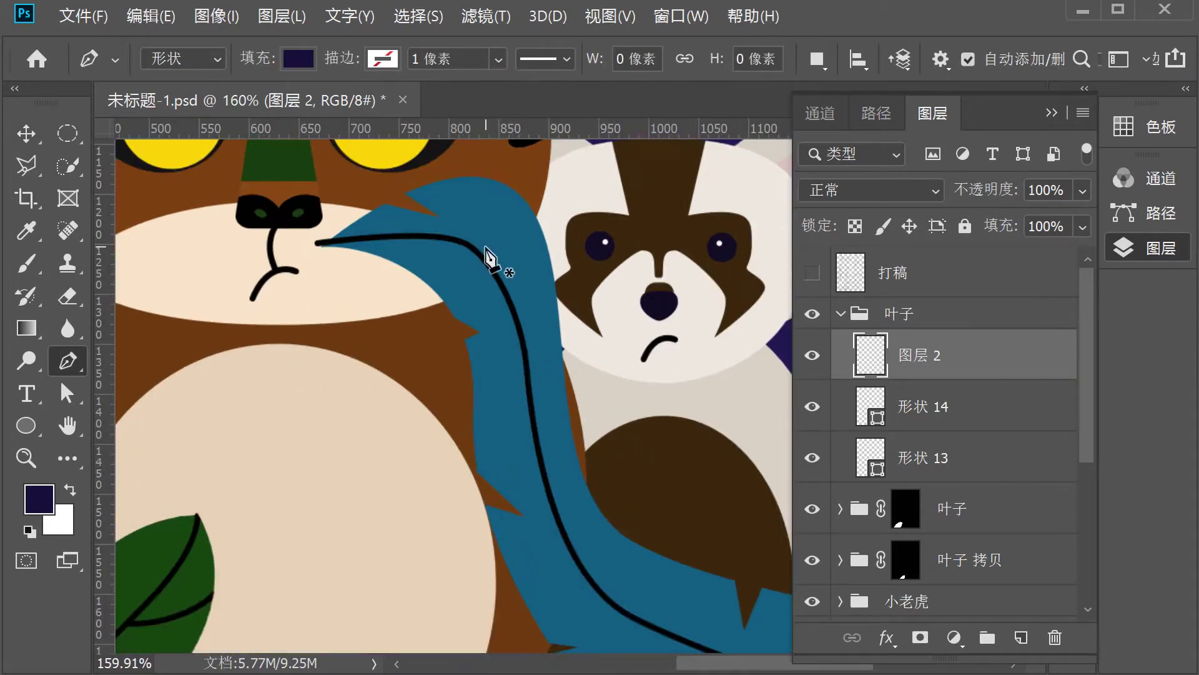
drag(486, 256, 450, 166)
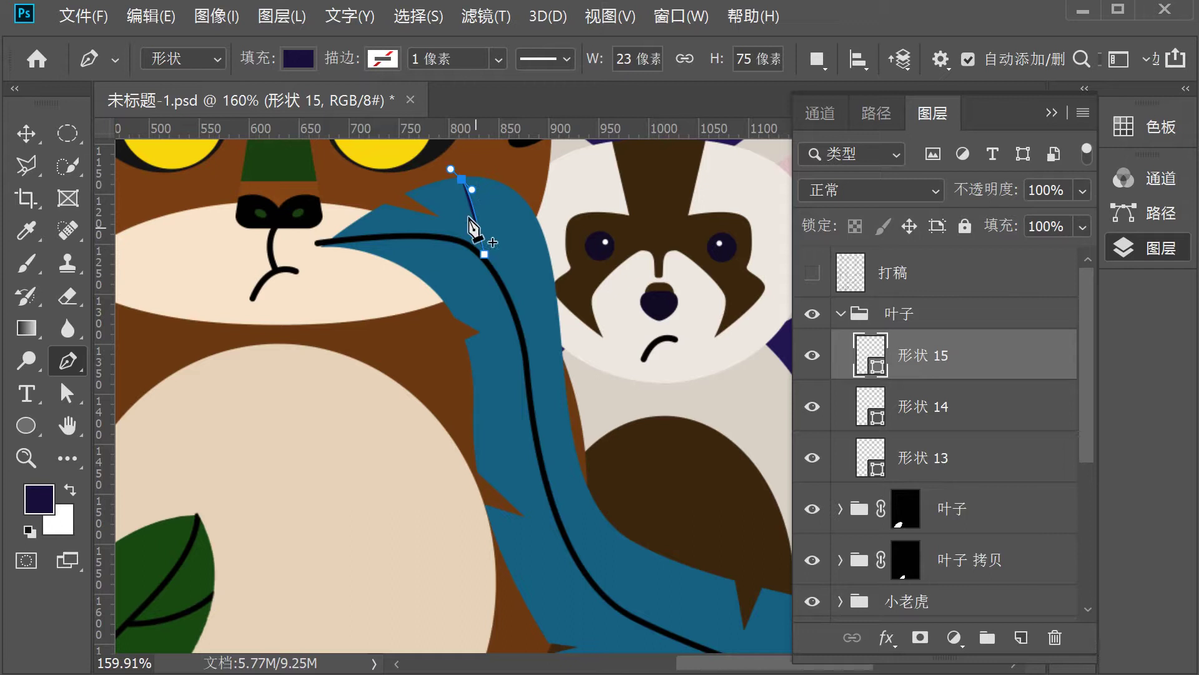
Remove the side vein's fill and give it a black 6 px stroke
click(299, 59)
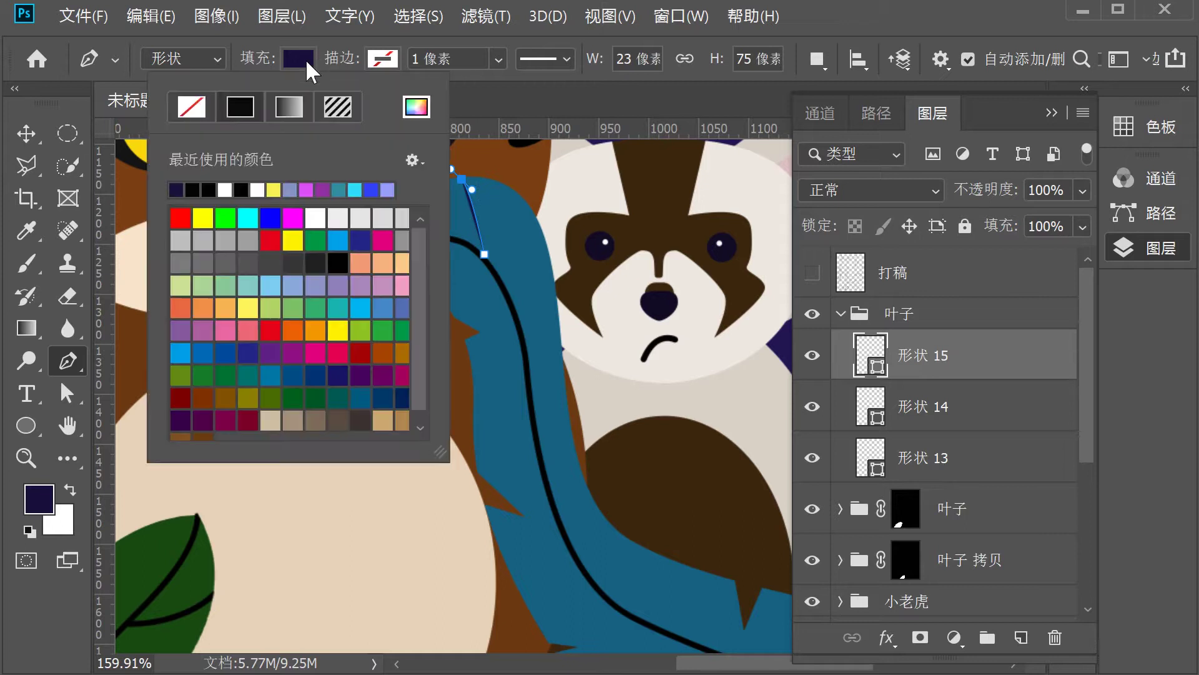
click(189, 105)
click(382, 58)
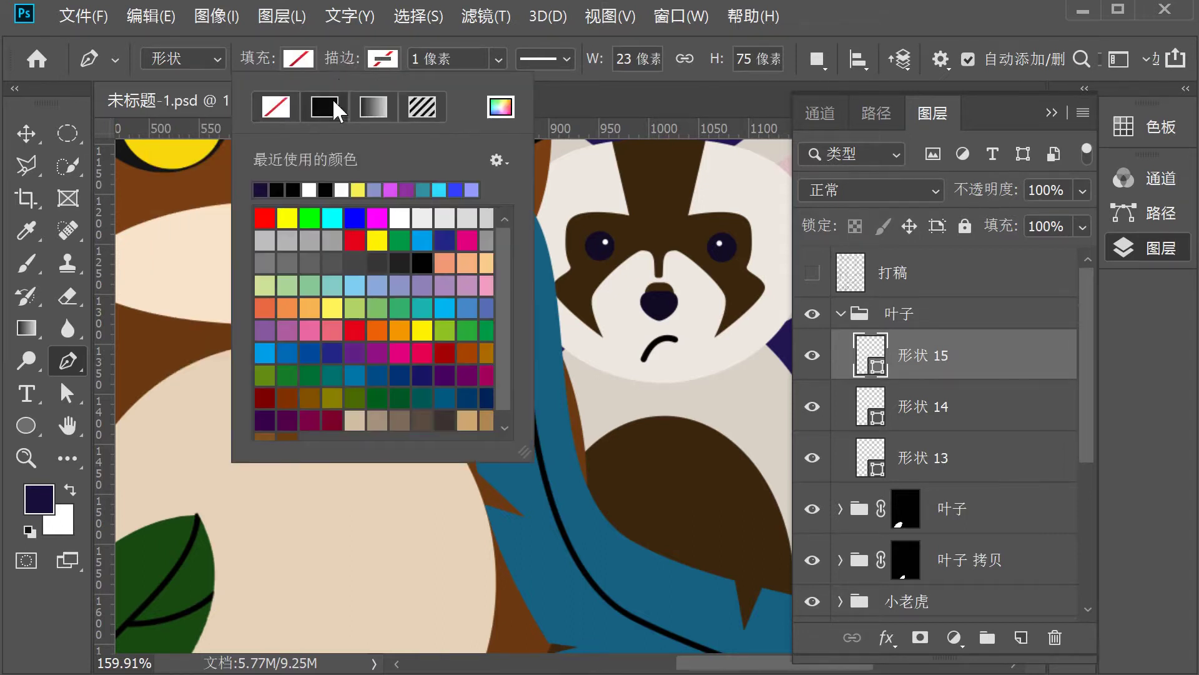
click(461, 59)
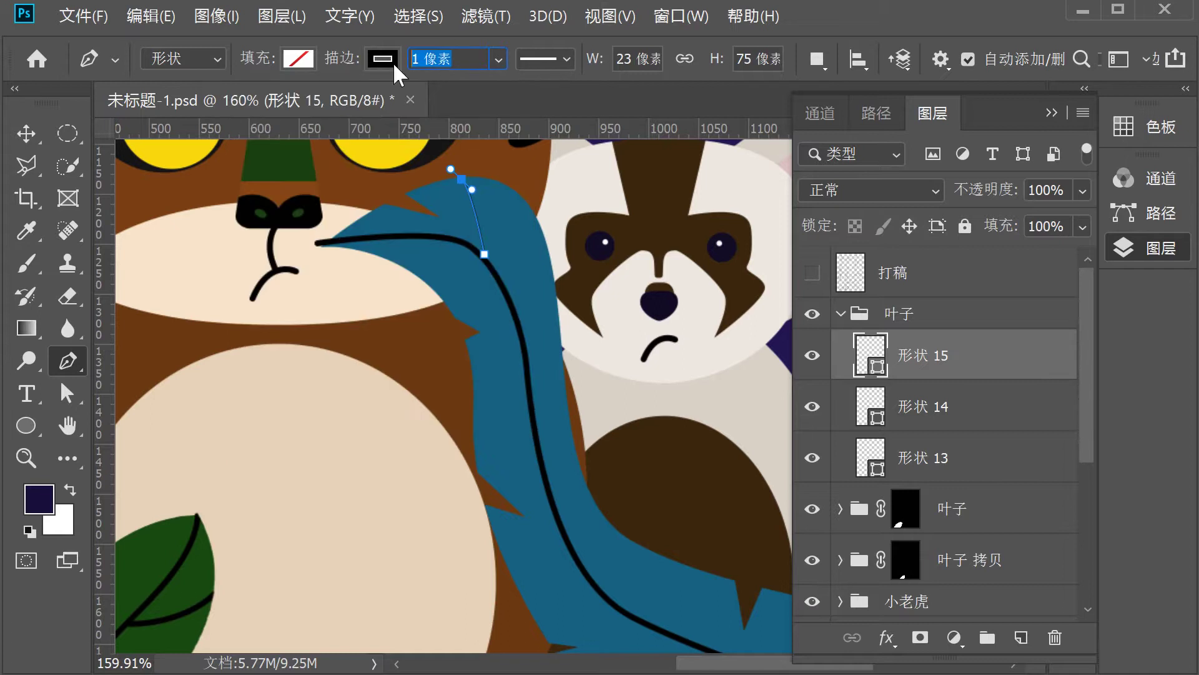
text(6)
key(Return)
Centre the side vein's stroke on its path and give it round end caps
click(568, 59)
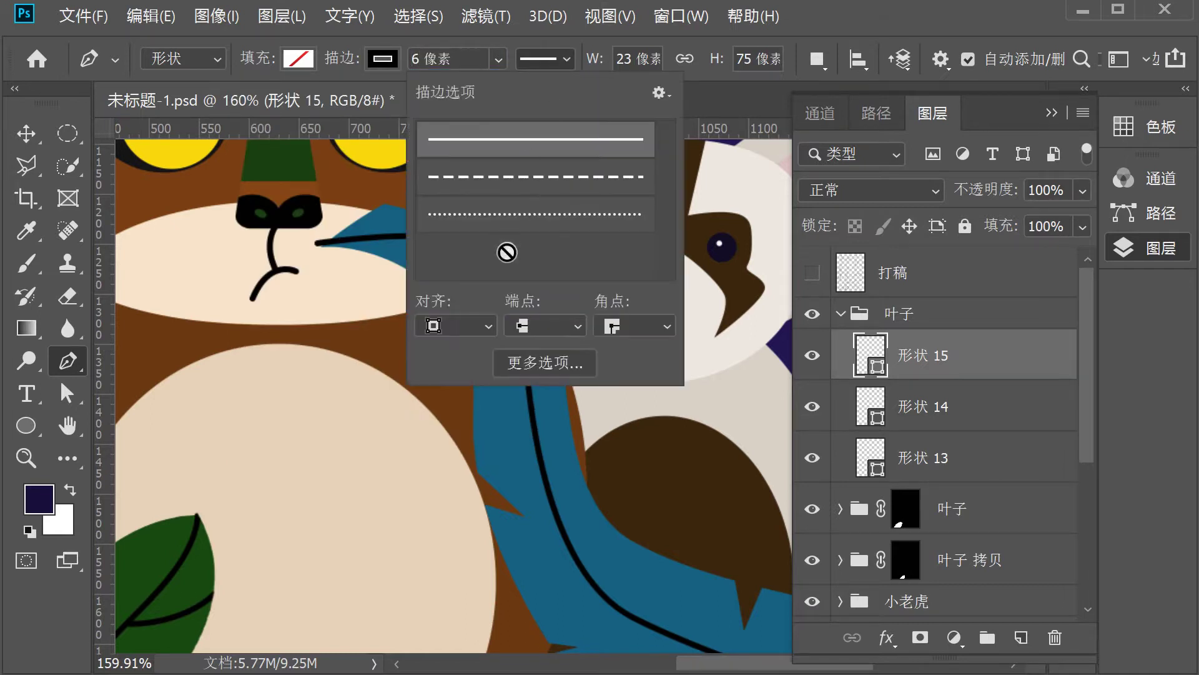
click(454, 326)
click(452, 359)
click(546, 325)
click(540, 372)
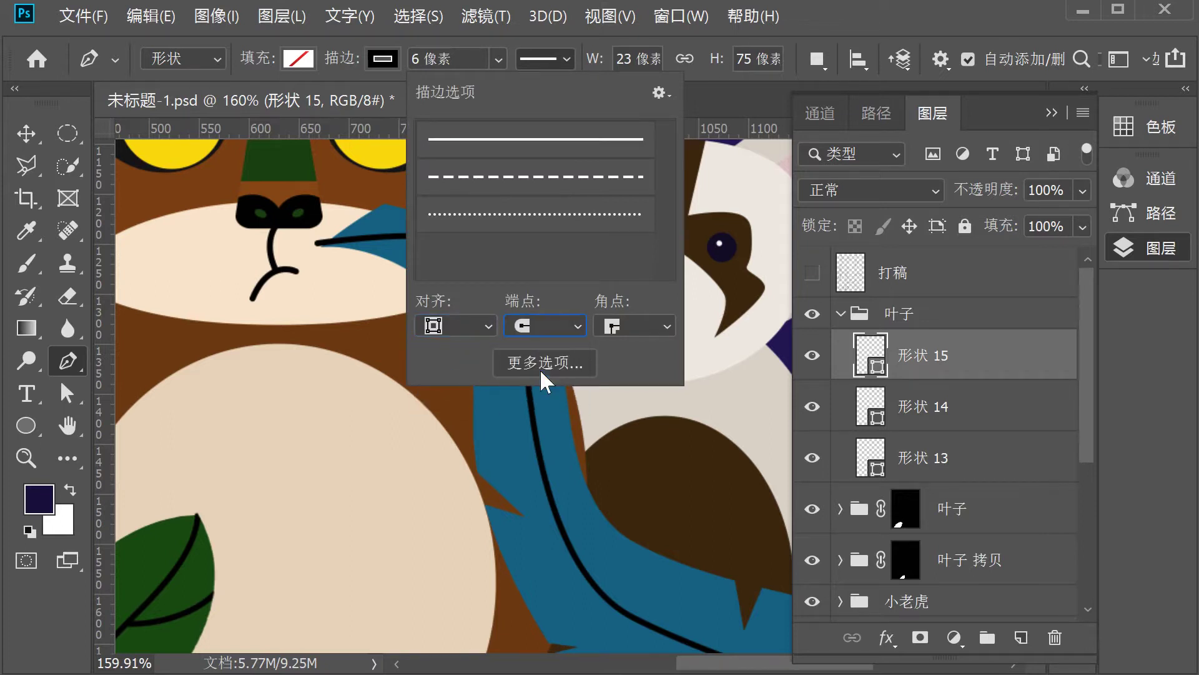
click(880, 22)
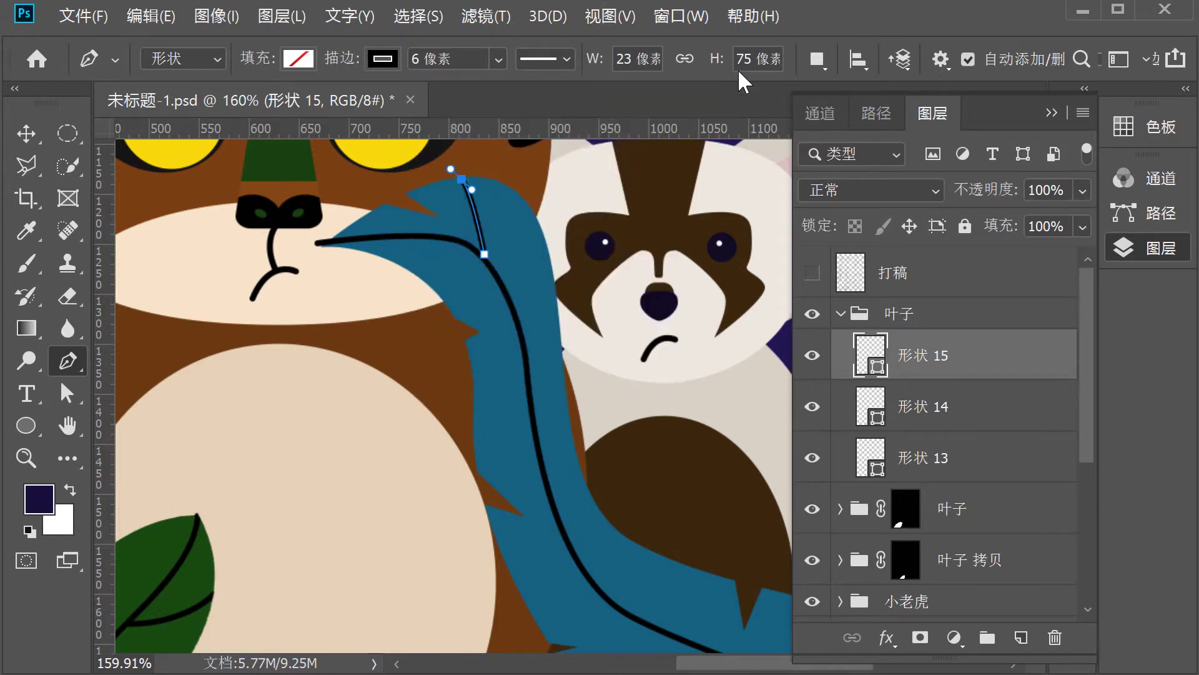
Duplicate the side vein and rotate the copy so it branches from the midrib toward the blue leaf's left edge
click(26, 133)
drag(482, 271, 520, 336)
key(ctrl+t)
drag(581, 364, 609, 265)
drag(511, 326, 500, 316)
drag(563, 339, 523, 328)
key(Return)
Extend the copied vein's outer anchor point slightly past the blue leaf's left edge
key(a)
click(502, 319)
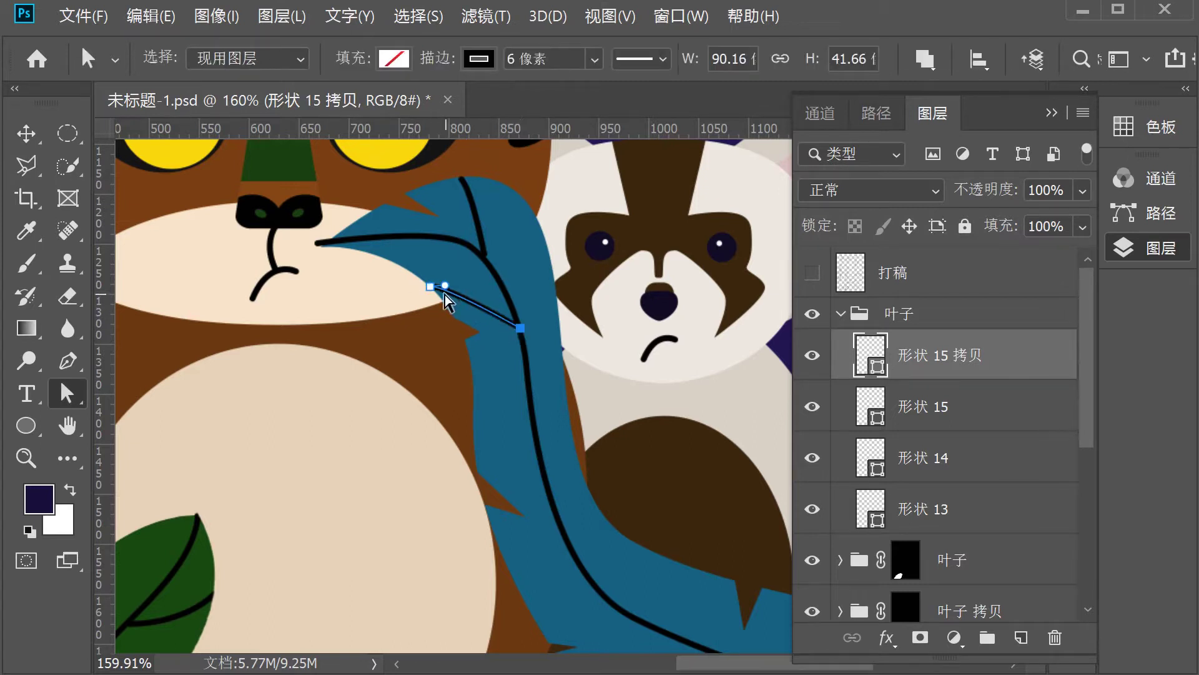
drag(433, 288, 425, 300)
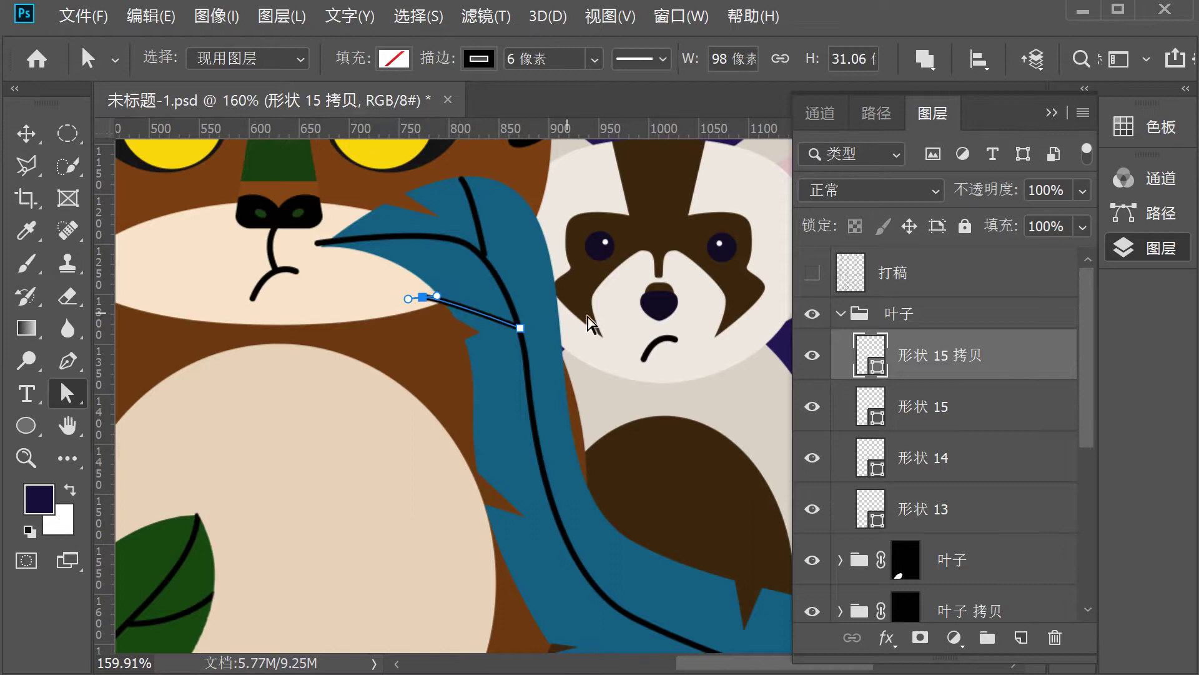
click(632, 342)
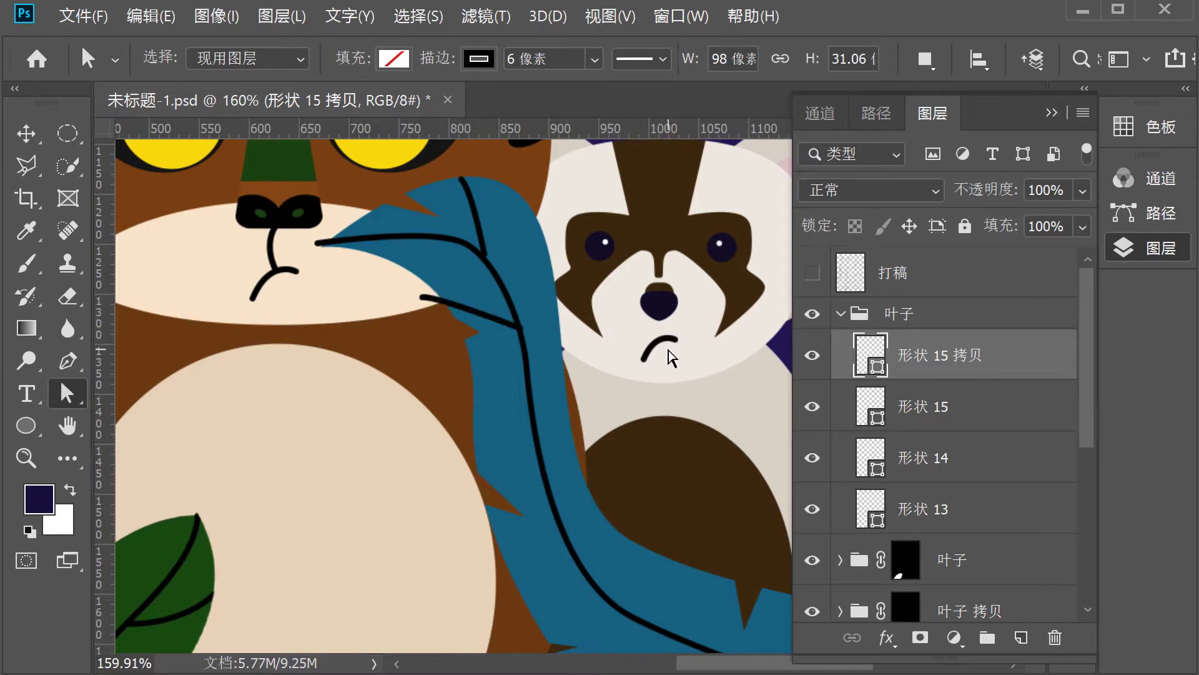
Duplicate the left-hand vein as an upright branch along the blue leaf's right edge, and bend the left-hand vein into an upward arch
click(26, 133)
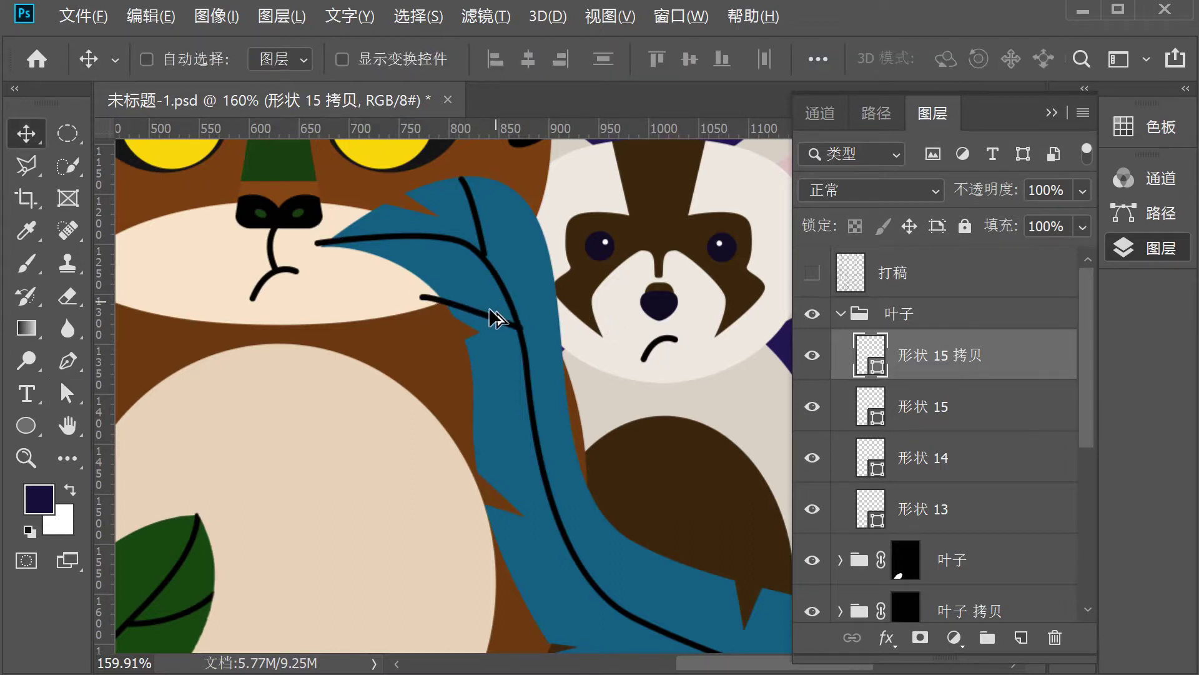
mouse_move(490, 314)
mouse_down()
mouse_move(538, 413)
mouse_move(642, 476)
mouse_move(616, 343)
mouse_move(563, 325)
mouse_up()
key(a)
click(930, 418)
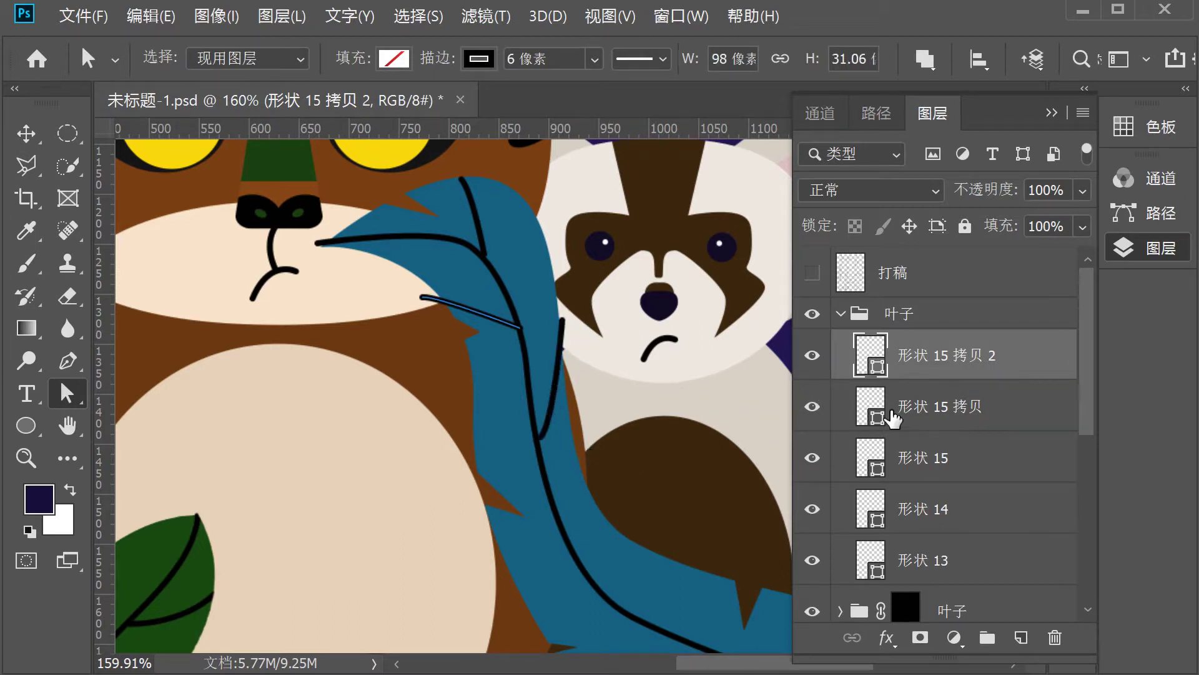
click(480, 316)
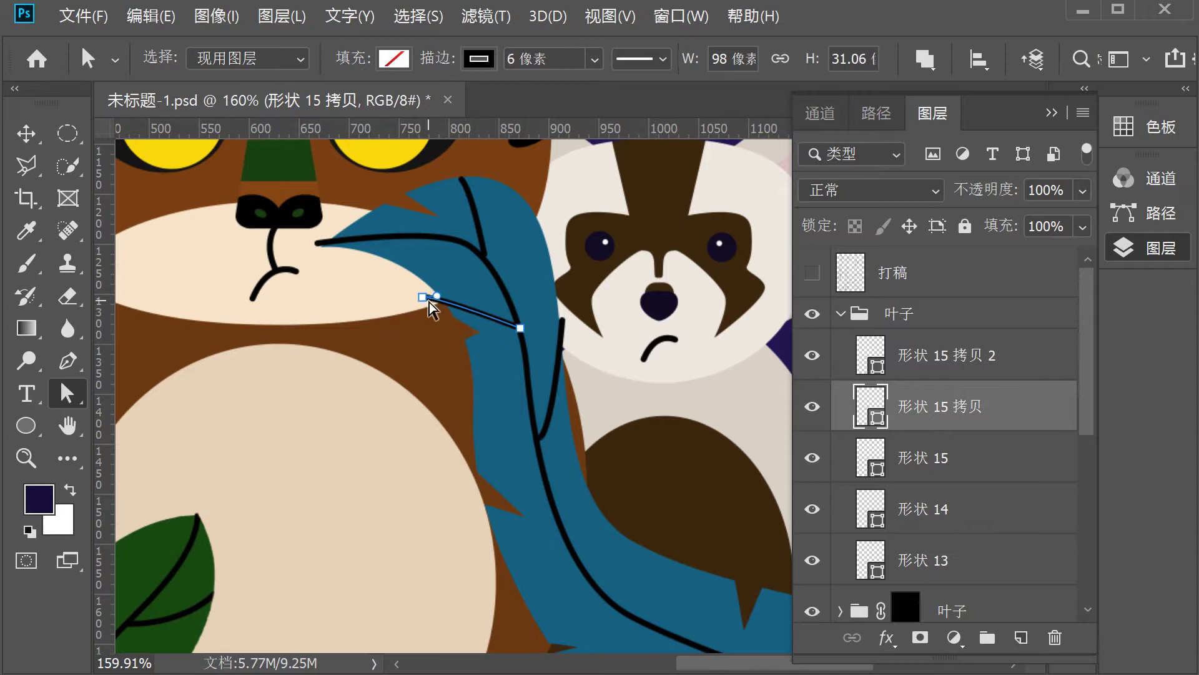
drag(434, 298, 485, 278)
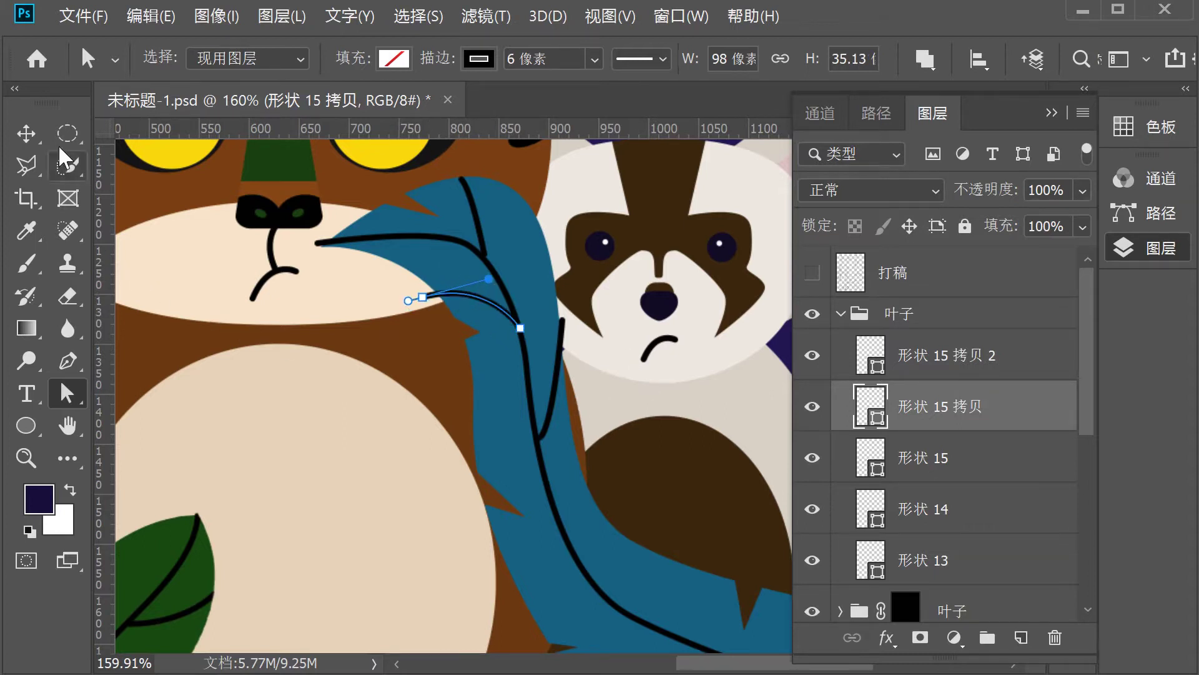
Reshape the right-hand vein by adjusting its top anchor point and curve handle to form a gentle bend inside the leaf
click(25, 133)
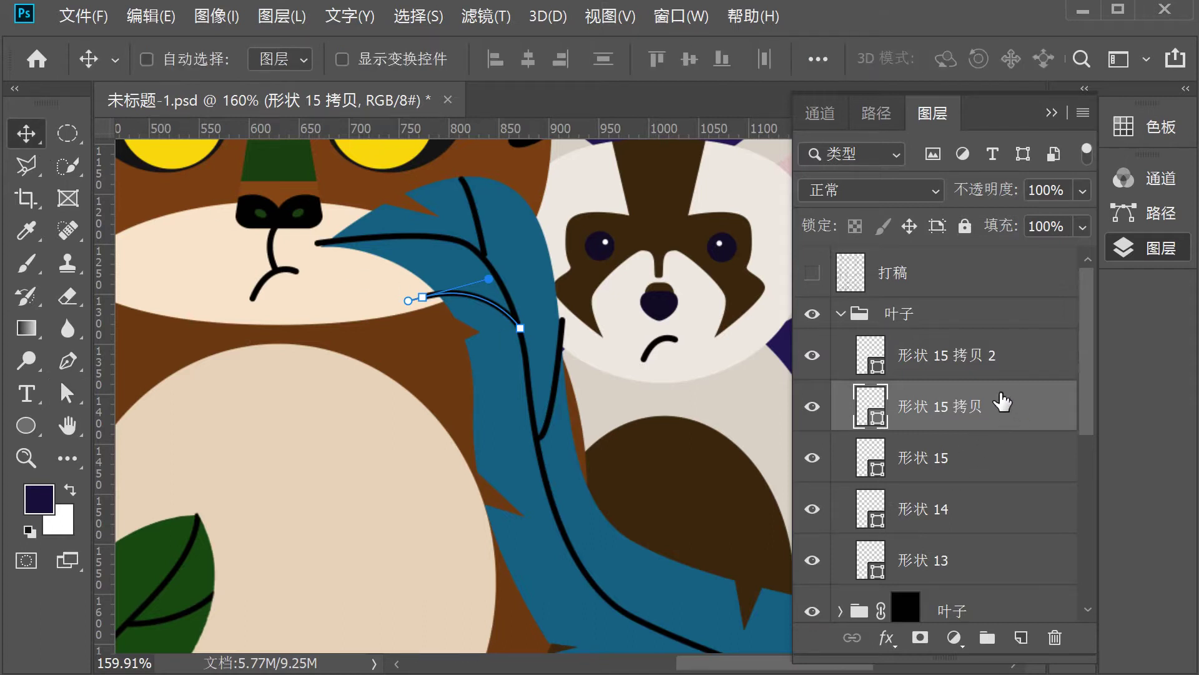
click(998, 361)
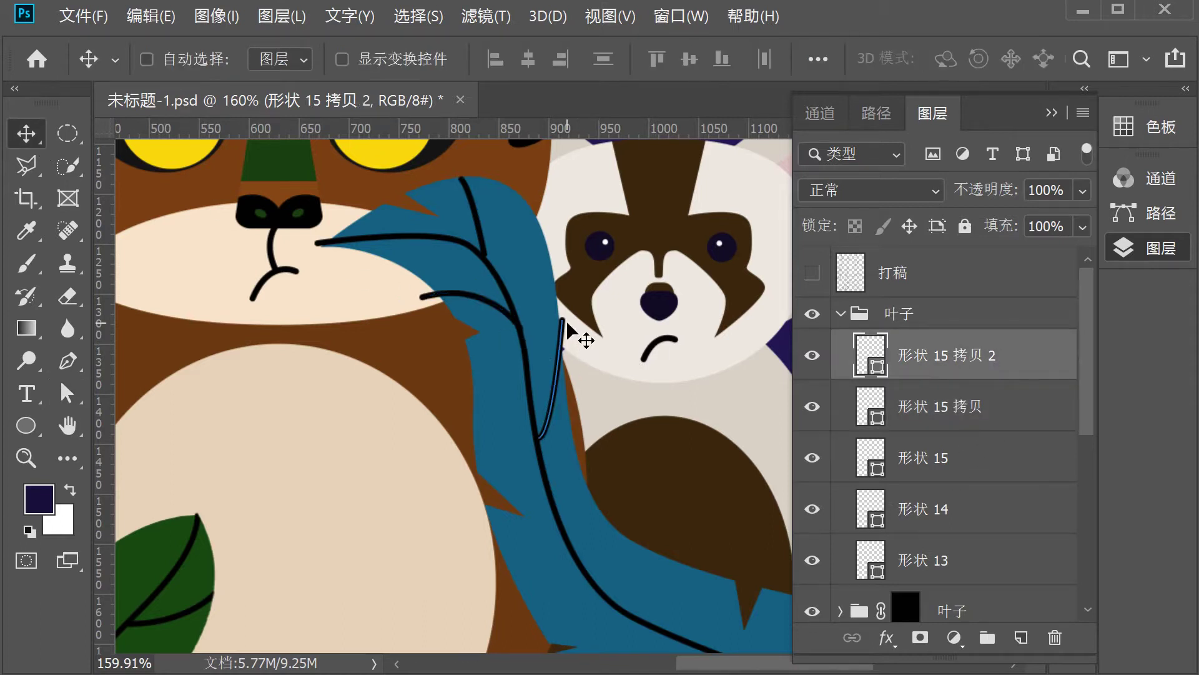
key(a)
drag(565, 322, 559, 320)
drag(554, 436, 574, 384)
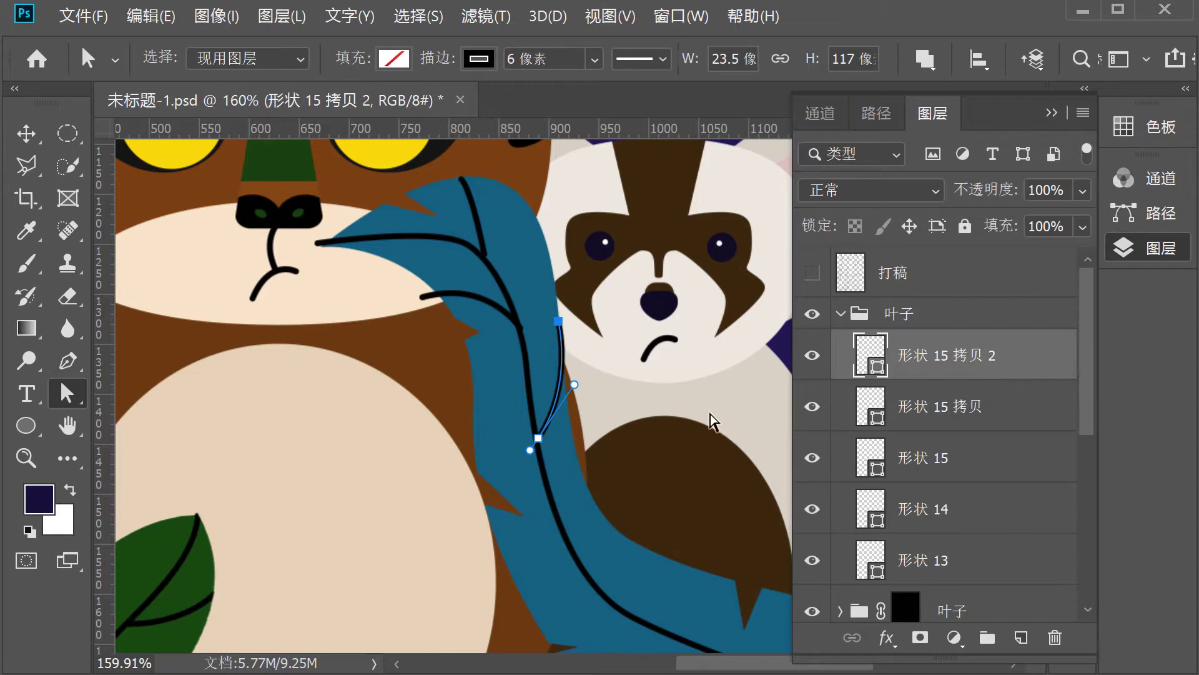
drag(573, 384, 564, 368)
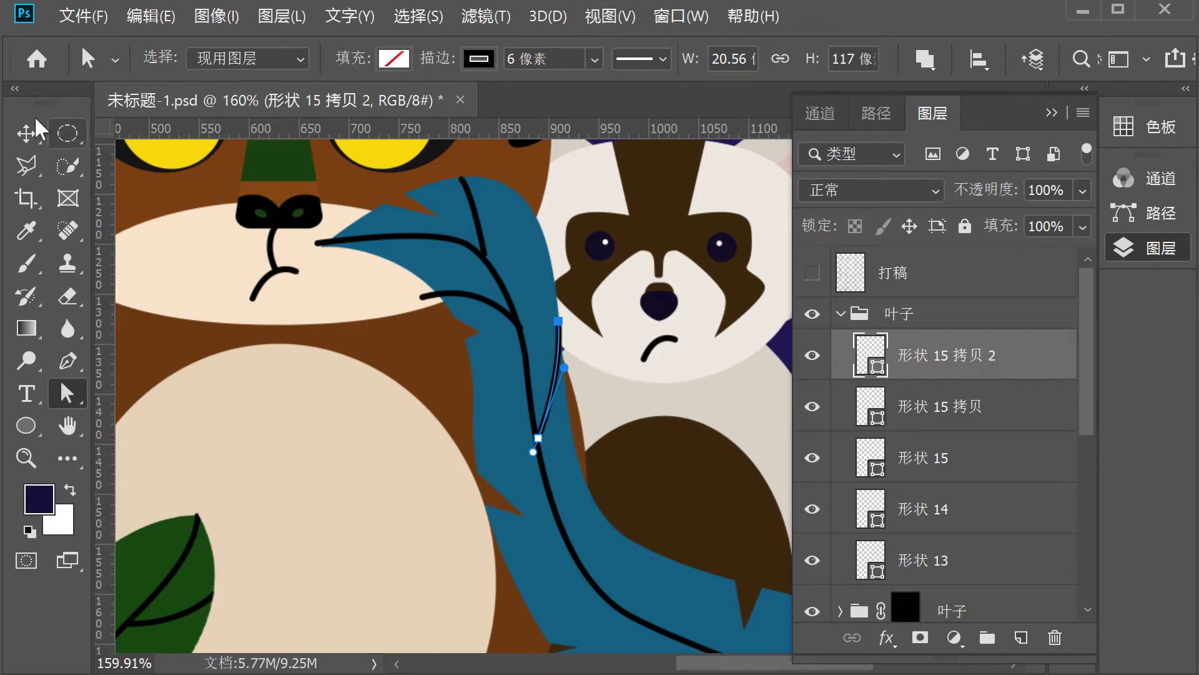
key(v)
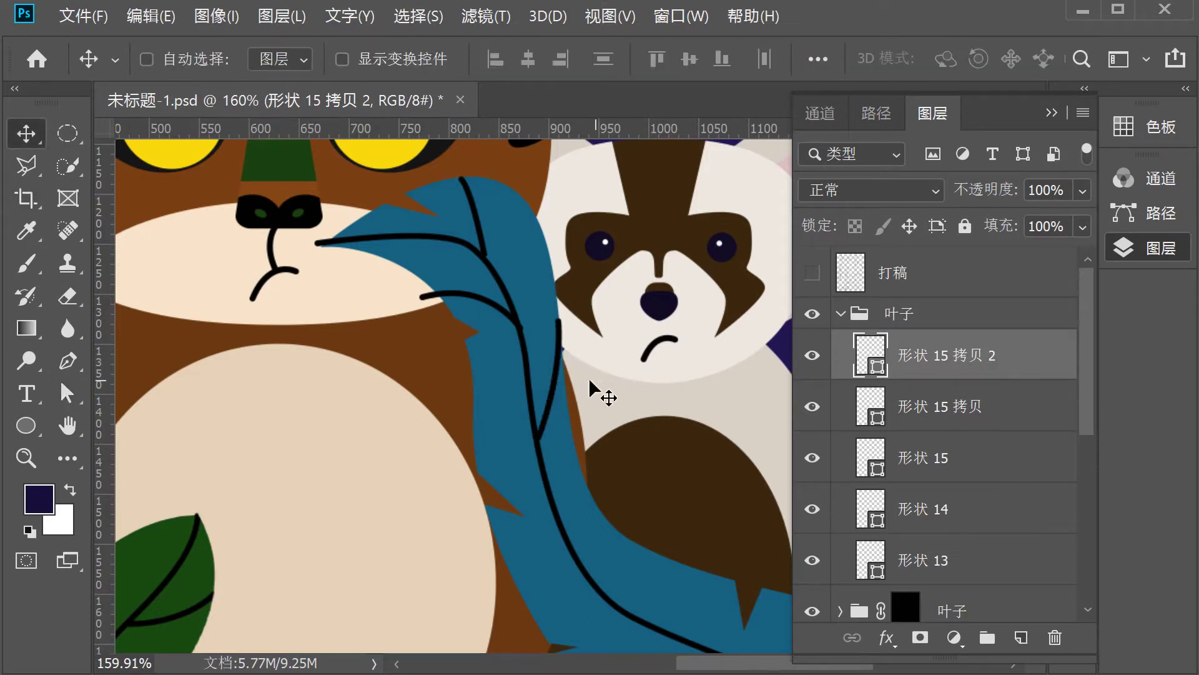
Duplicate the right-hand vein and rotate the copy to branch from the midrib to the leaf's lower left edge
drag(547, 413, 541, 568)
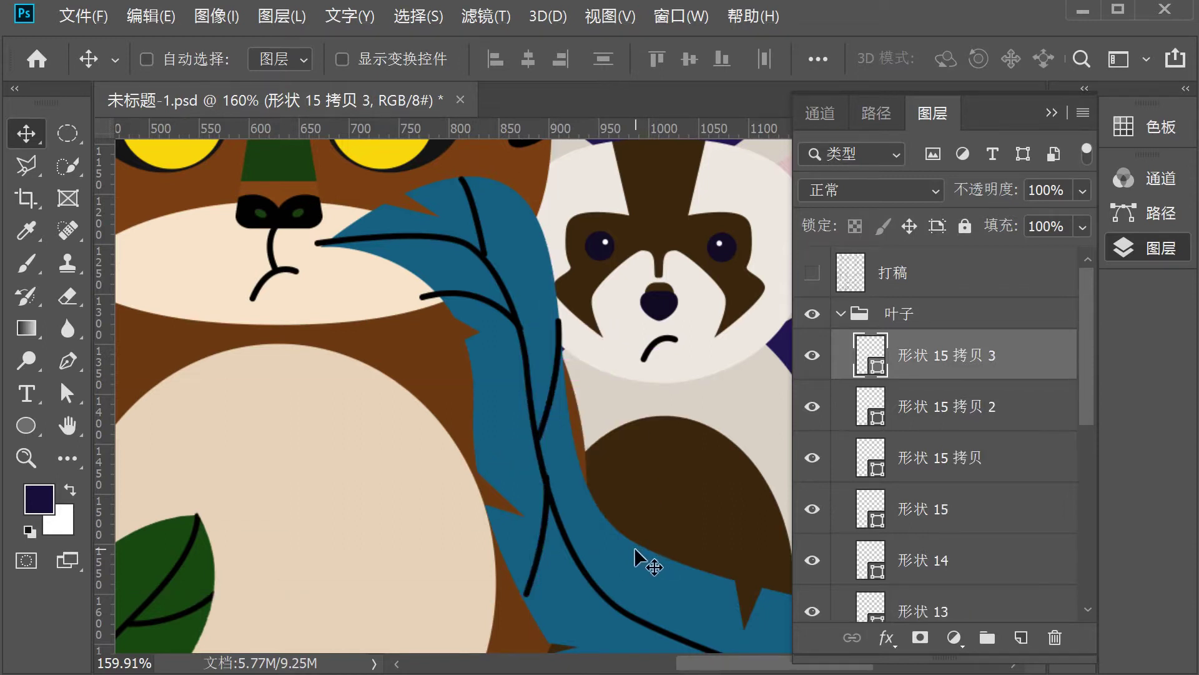
key(ctrl+t)
drag(595, 479, 647, 570)
drag(559, 562, 572, 583)
key(Return)
Duplicate the lower left vein and rotate the copy to branch toward the upper edge of the leaf's lower right part
drag(653, 553, 524, 324)
drag(425, 361, 544, 317)
key(ctrl+t)
drag(585, 384, 561, 347)
key(Return)
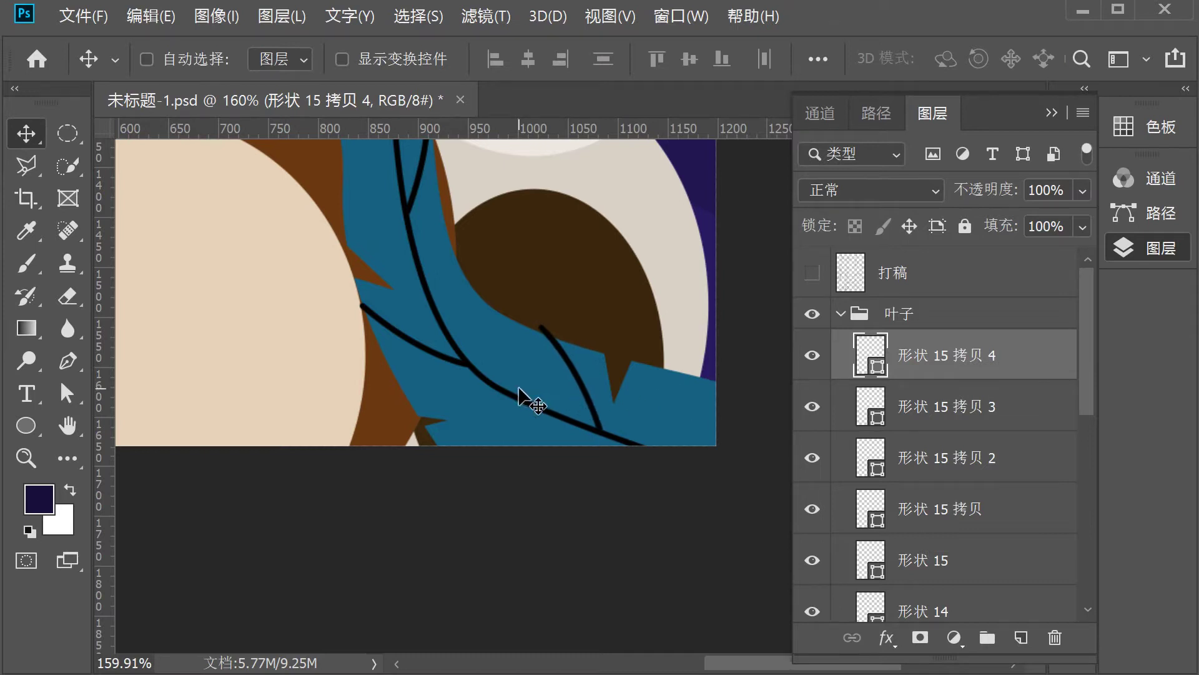
Load the blue leaf shape's outline as a selection and add it as a layer mask to the open 叶子 group
scroll(527, 396, down, 5)
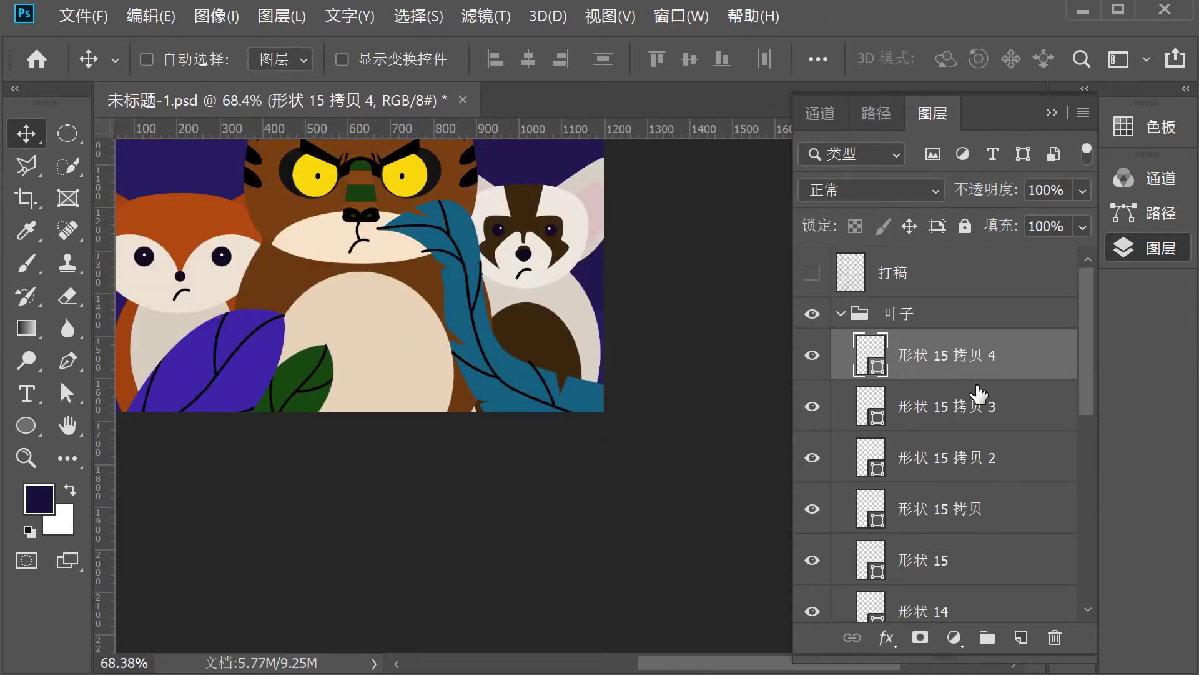
scroll(979, 406, down, 3)
key(ctrl)
ctrl+click(877, 521)
scroll(1017, 450, up, 3)
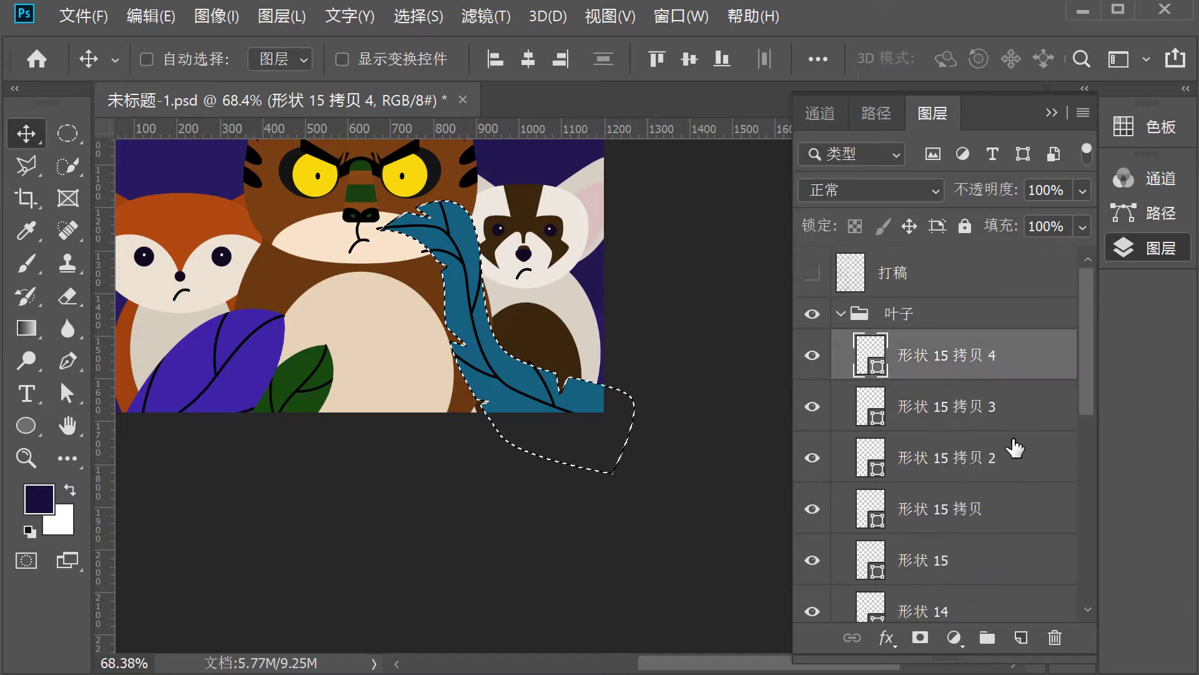
click(937, 320)
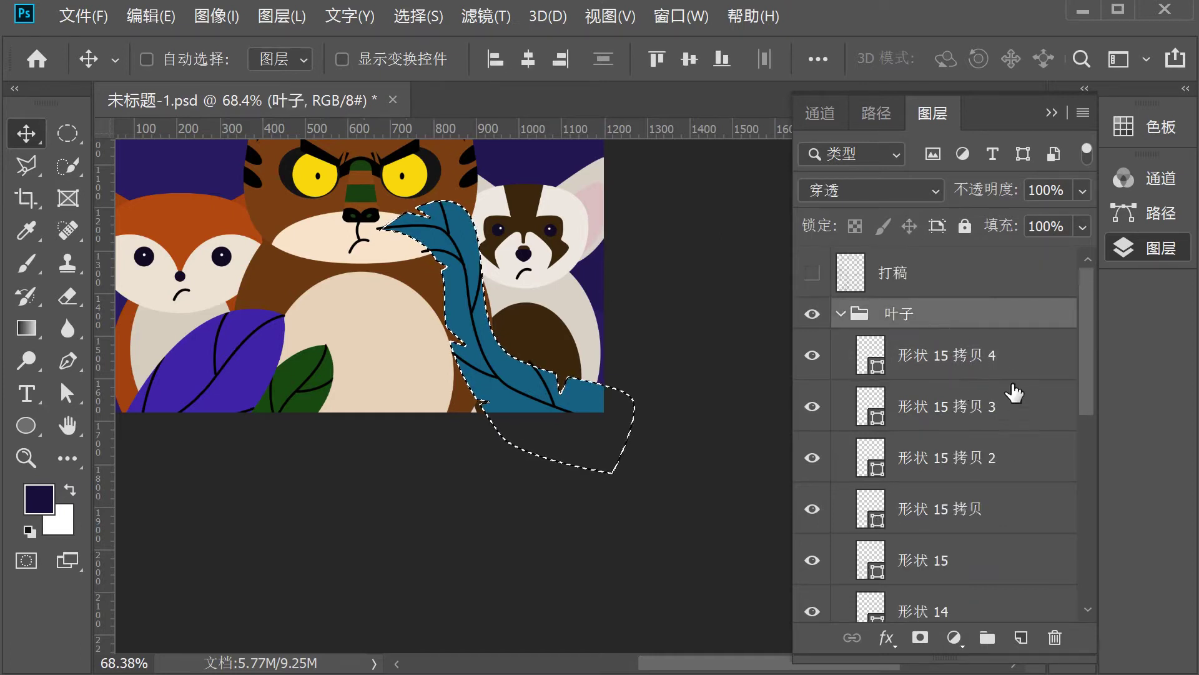
click(919, 639)
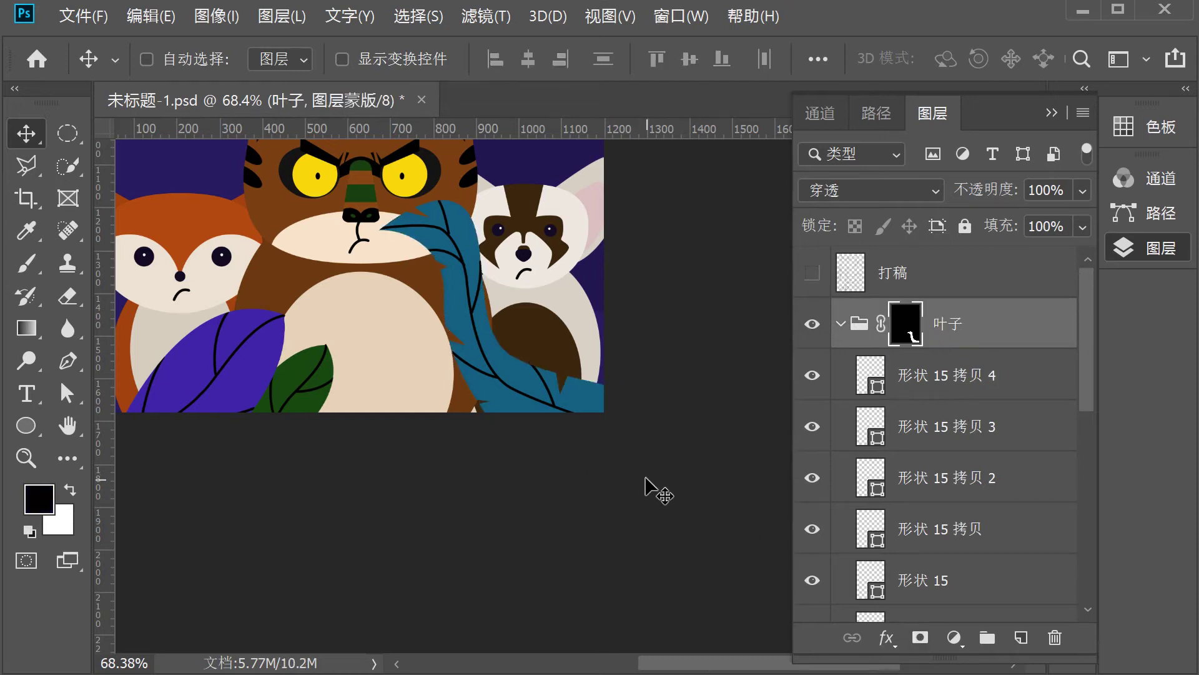
Shift the masked blue leaf group downward and rotate it counterclockwise so its tip sits below the tiger's mouth
scroll(576, 435, down, 3)
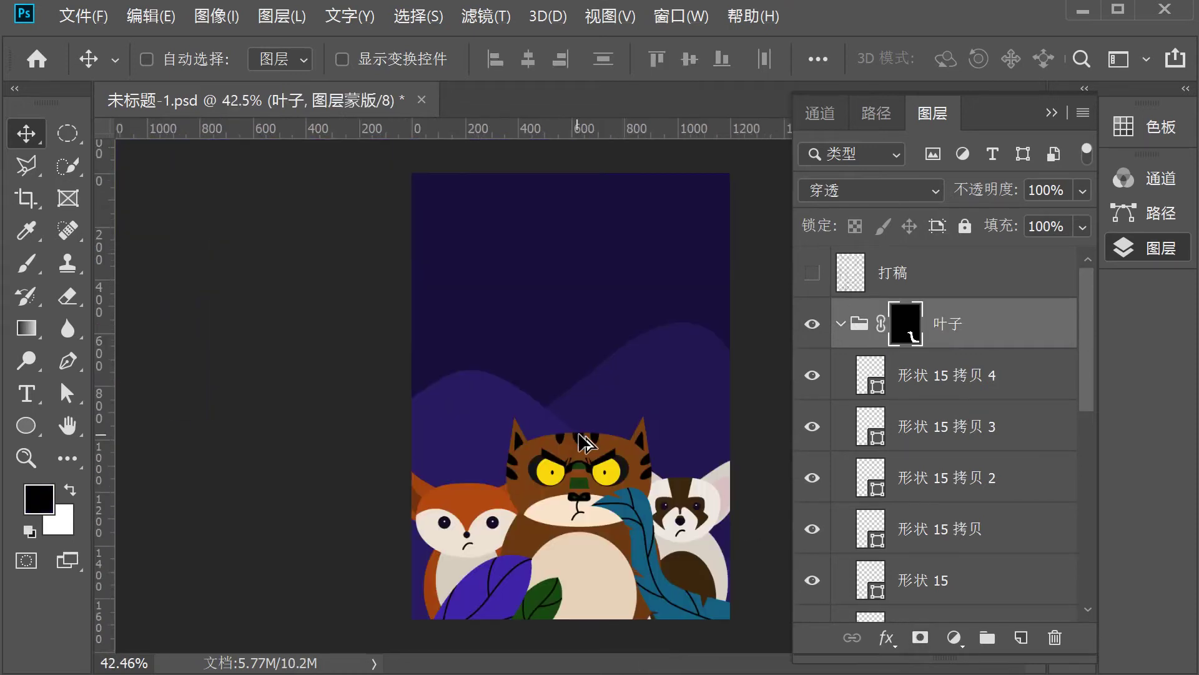
click(992, 337)
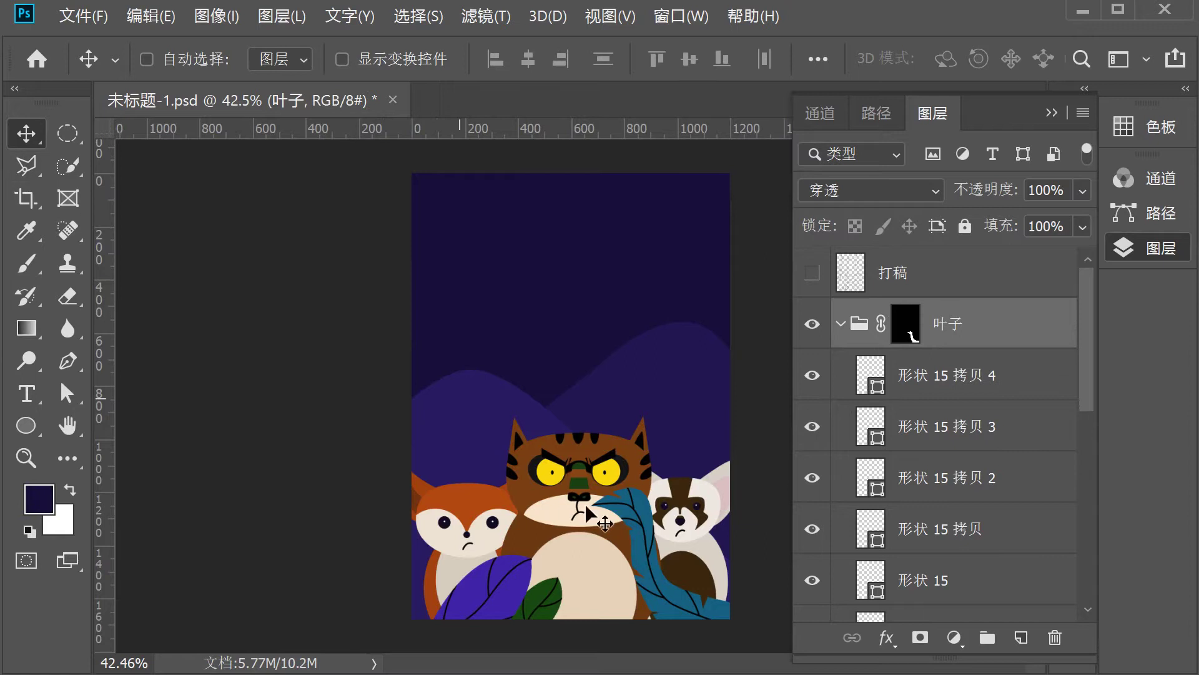
drag(651, 571, 652, 587)
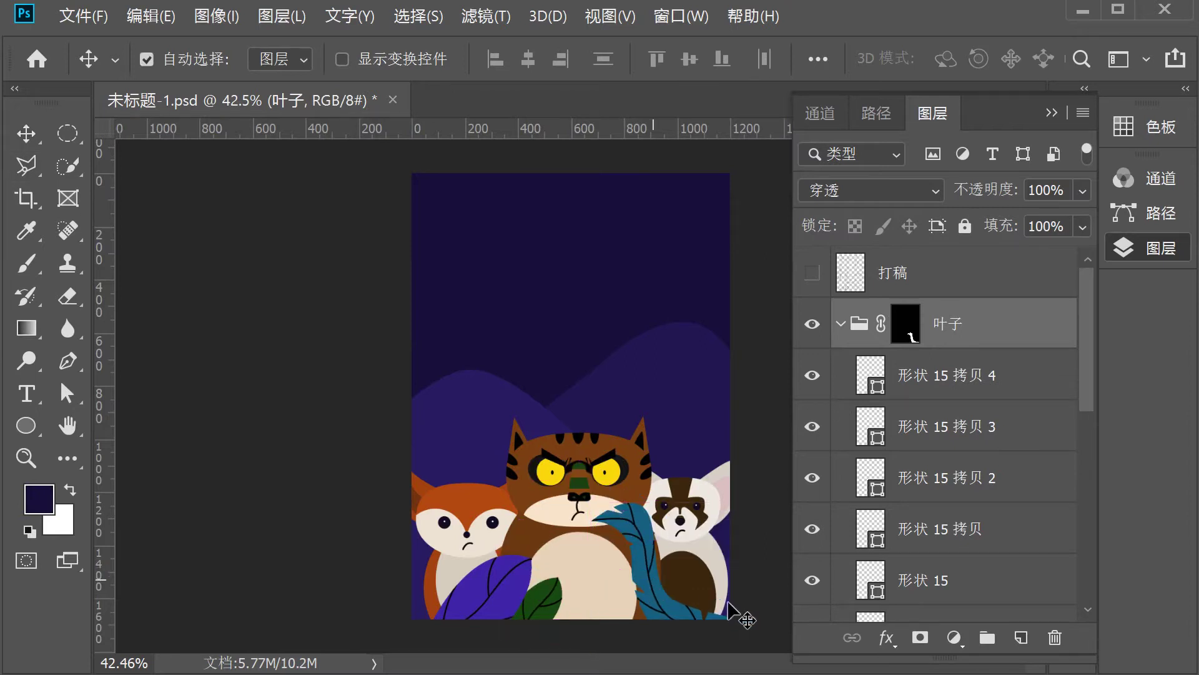
key(ctrl+t)
drag(775, 522, 765, 494)
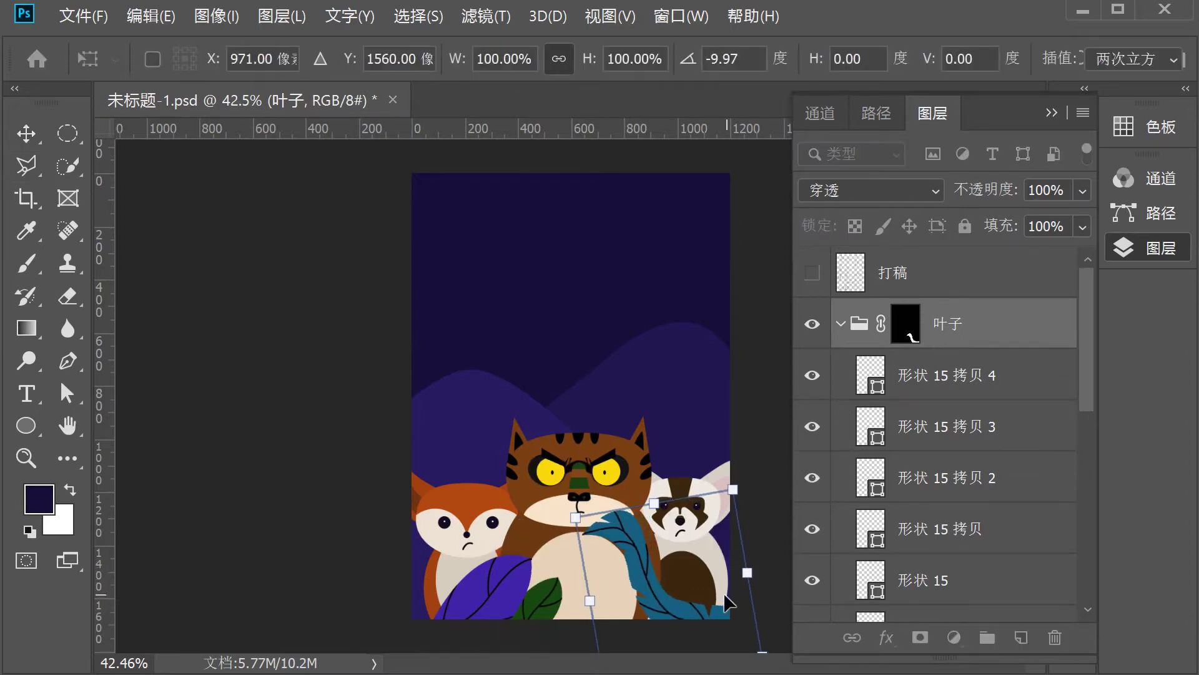
drag(701, 622, 710, 637)
drag(743, 509, 737, 527)
drag(649, 605, 652, 574)
key(Return)
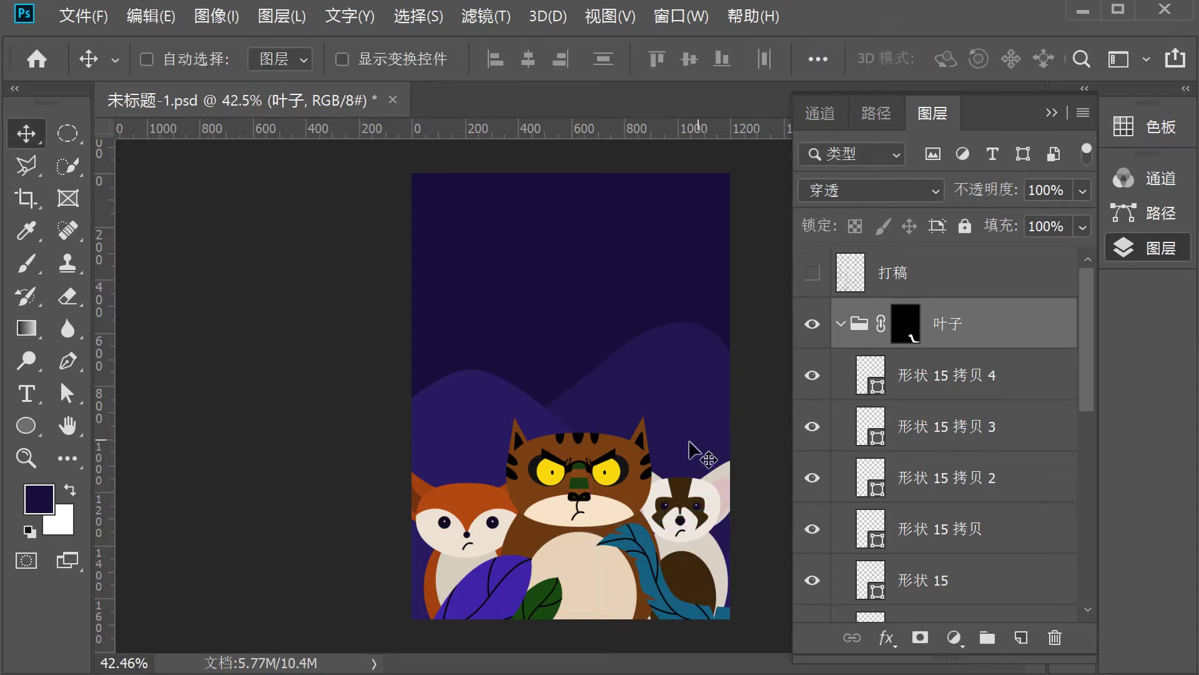
scroll(554, 338, down, 2)
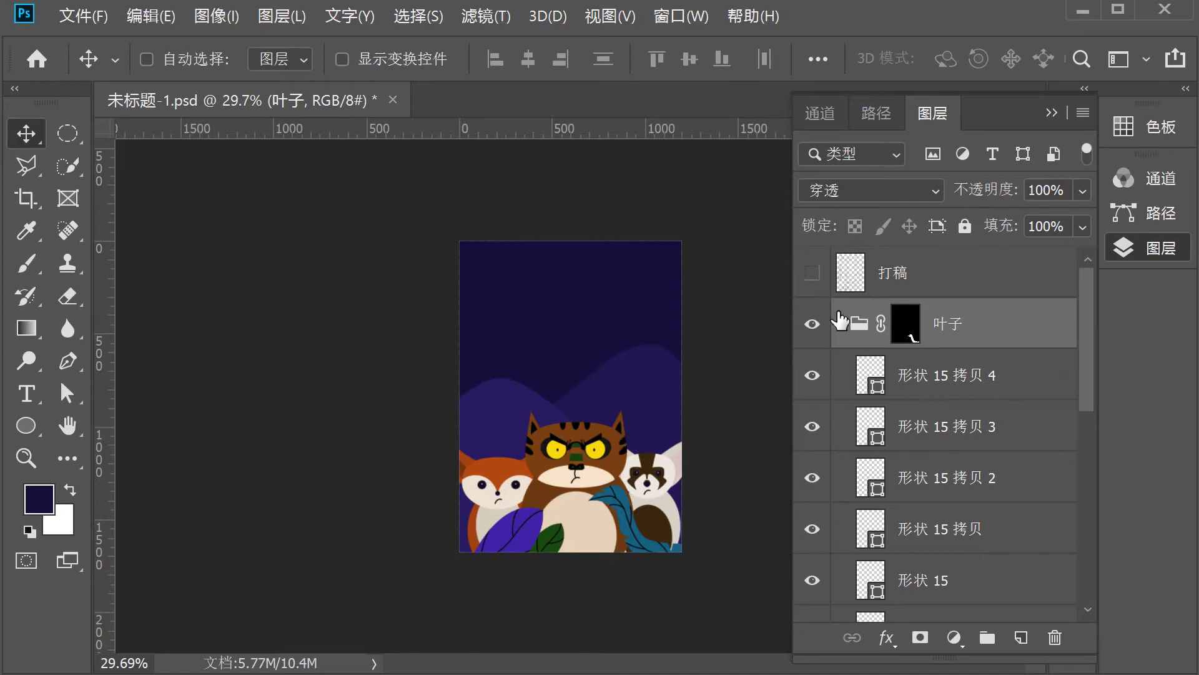
Collapse the blue leaf's 叶子 group and add a new empty layer directly above the 背景 拷贝 layer
click(840, 324)
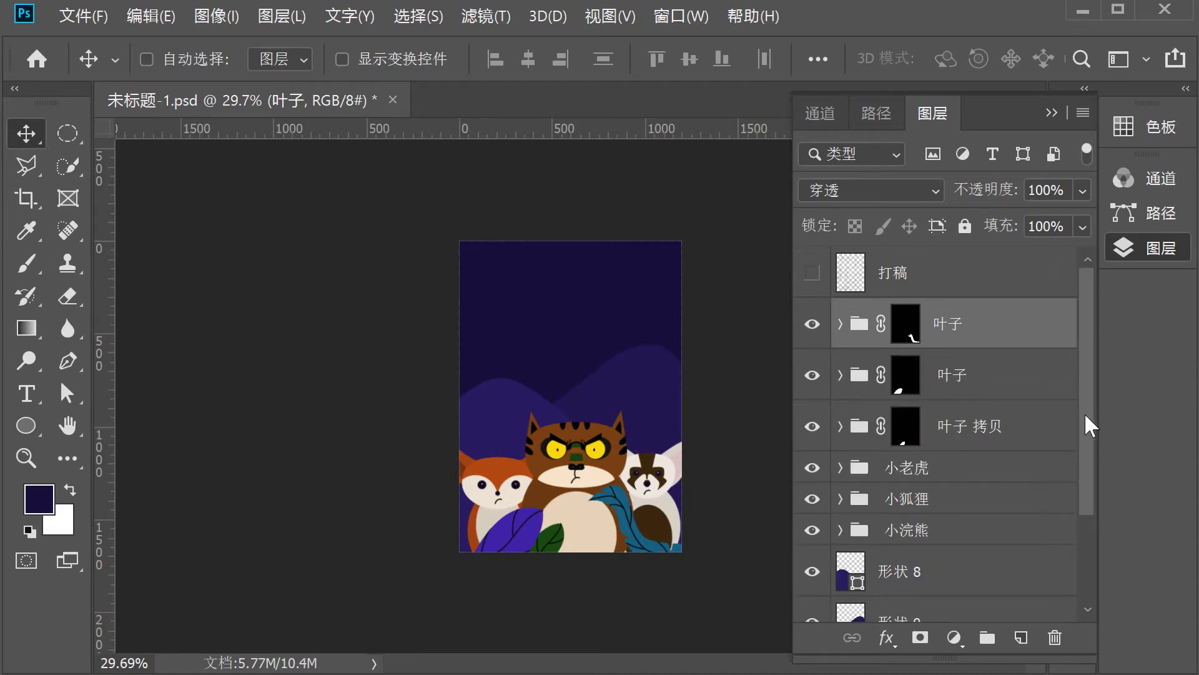
scroll(1086, 450, down, 2)
scroll(1081, 493, down, 2)
click(998, 555)
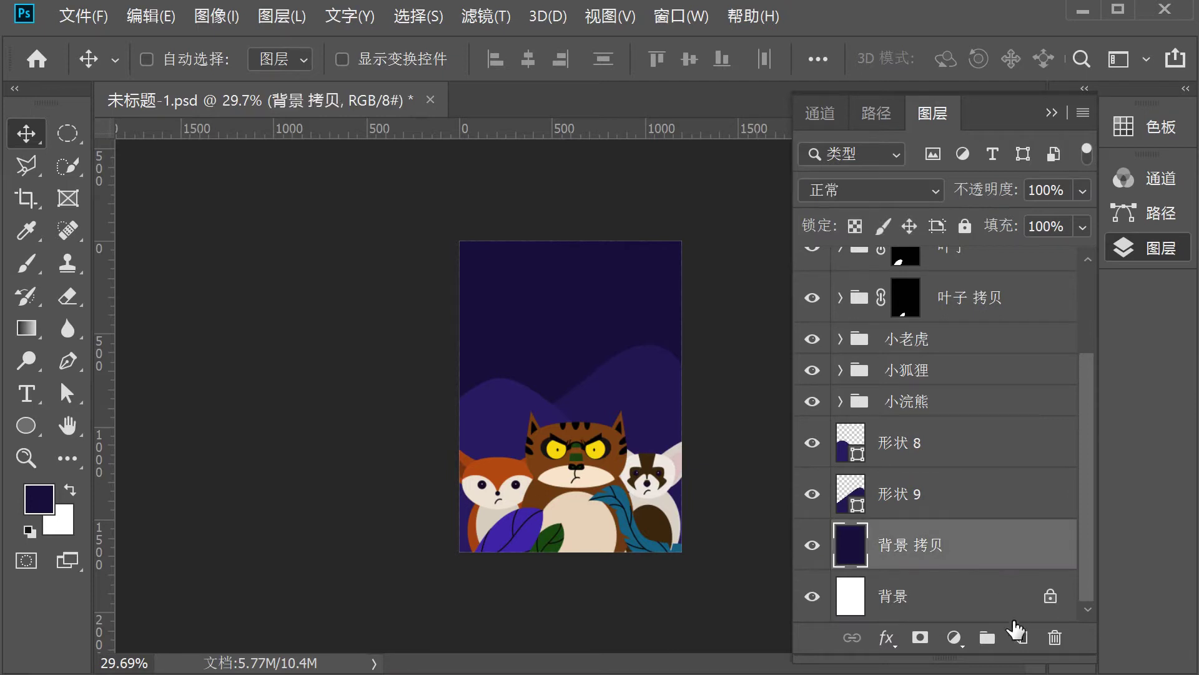
click(1022, 638)
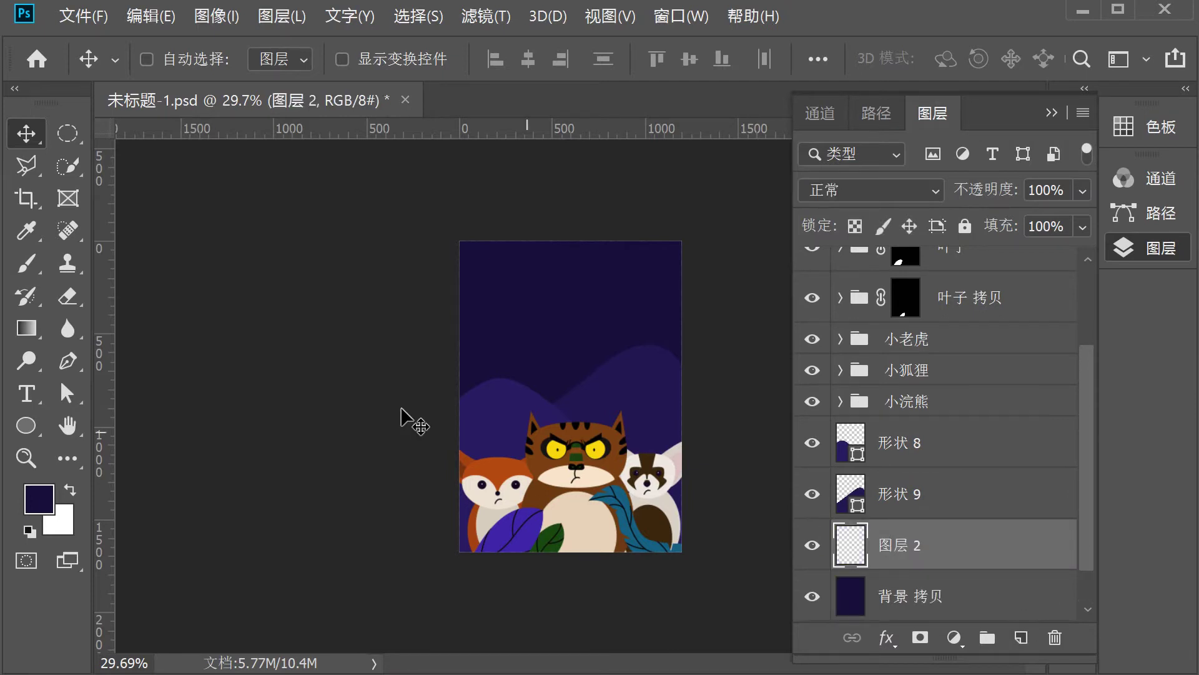
Draw a circle shape about 677 px in diameter, horizontally centred and overlapping the poster's upper edge
click(28, 422)
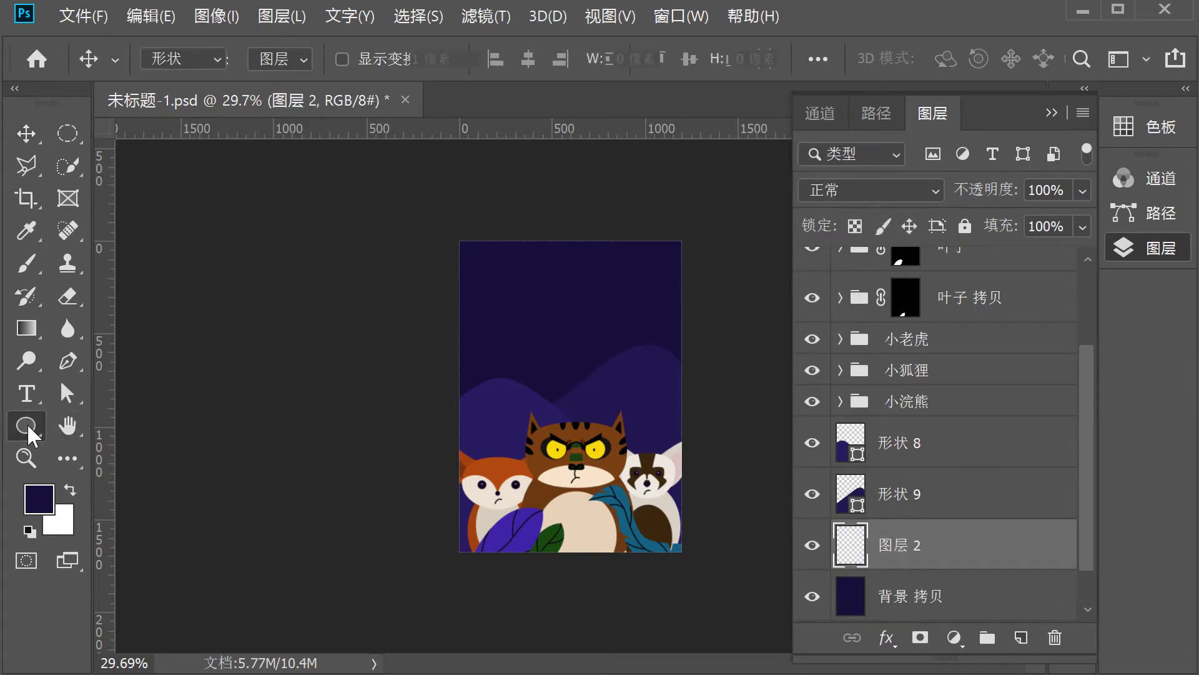
click(129, 473)
drag(521, 215, 691, 327)
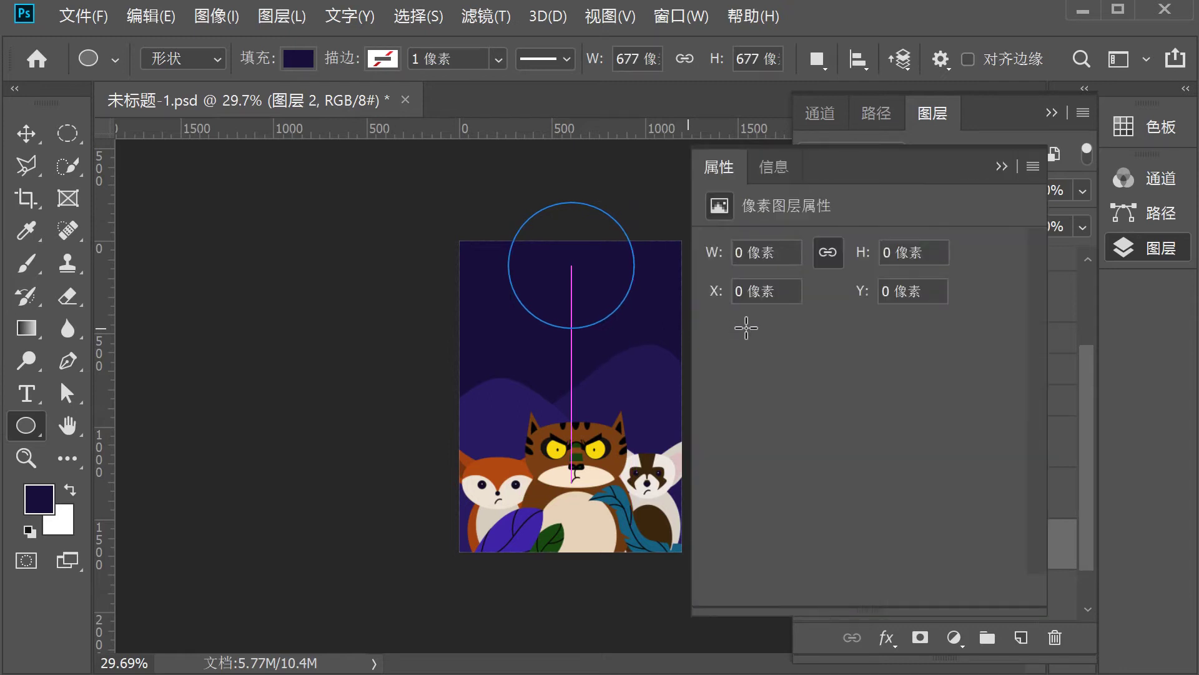
click(1002, 167)
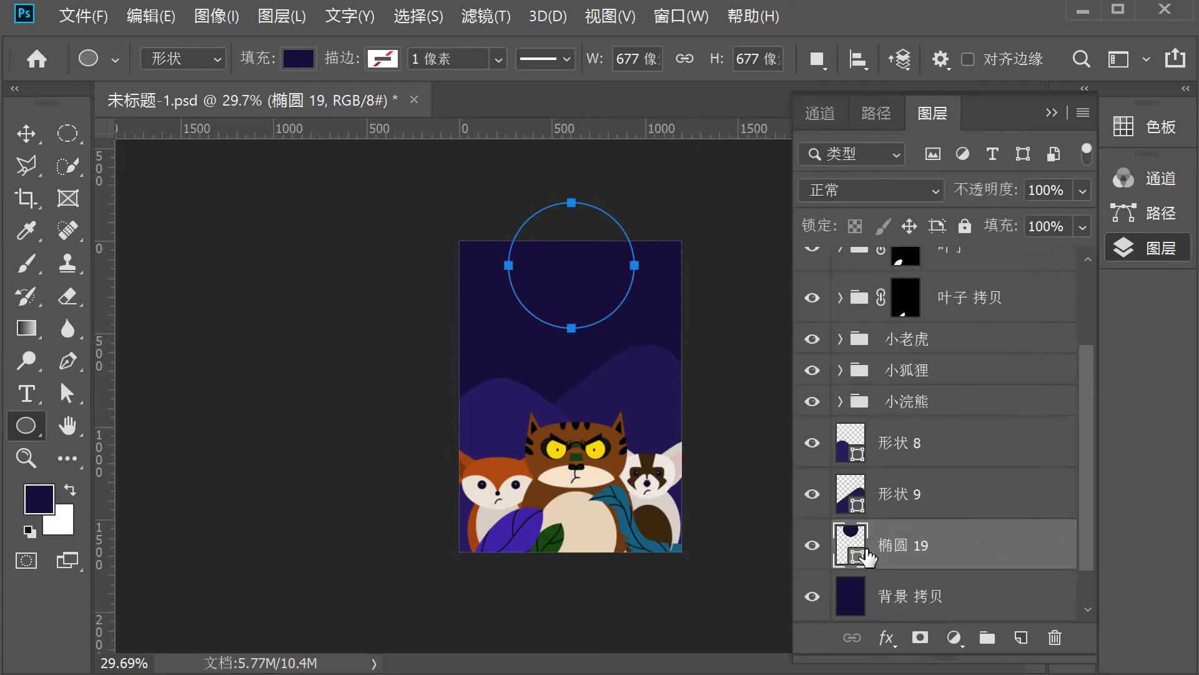
Change the large circle's fill to bright yellow, f8f50b
double_click(857, 560)
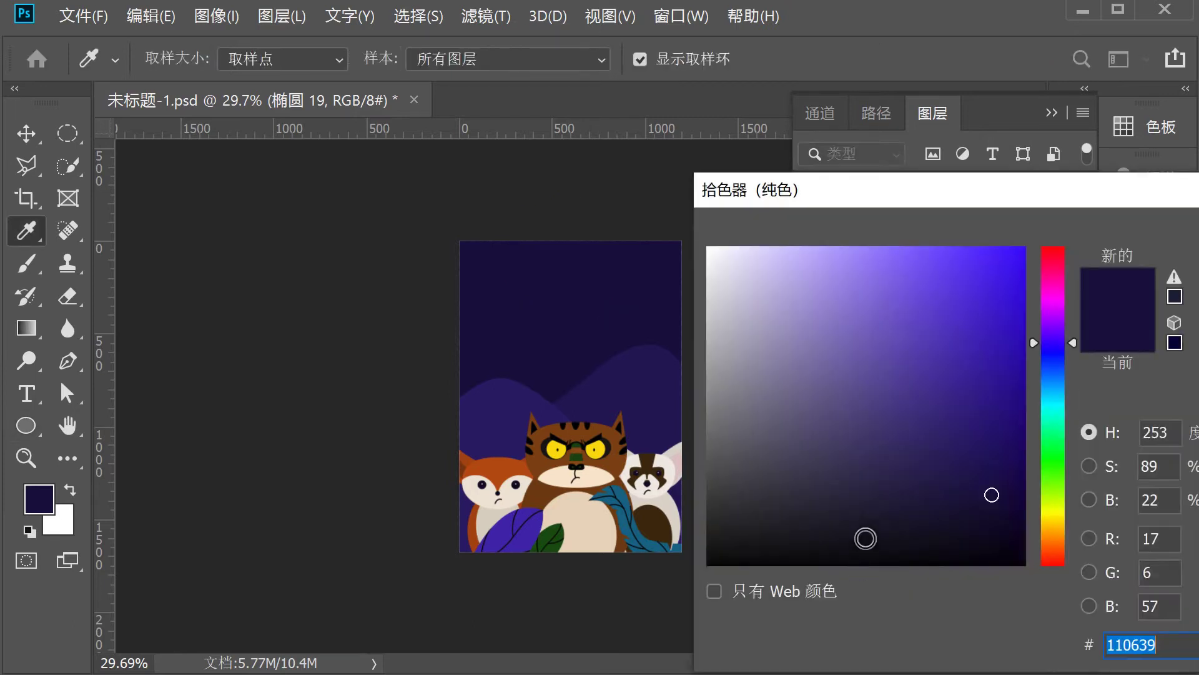
drag(1056, 500, 1055, 514)
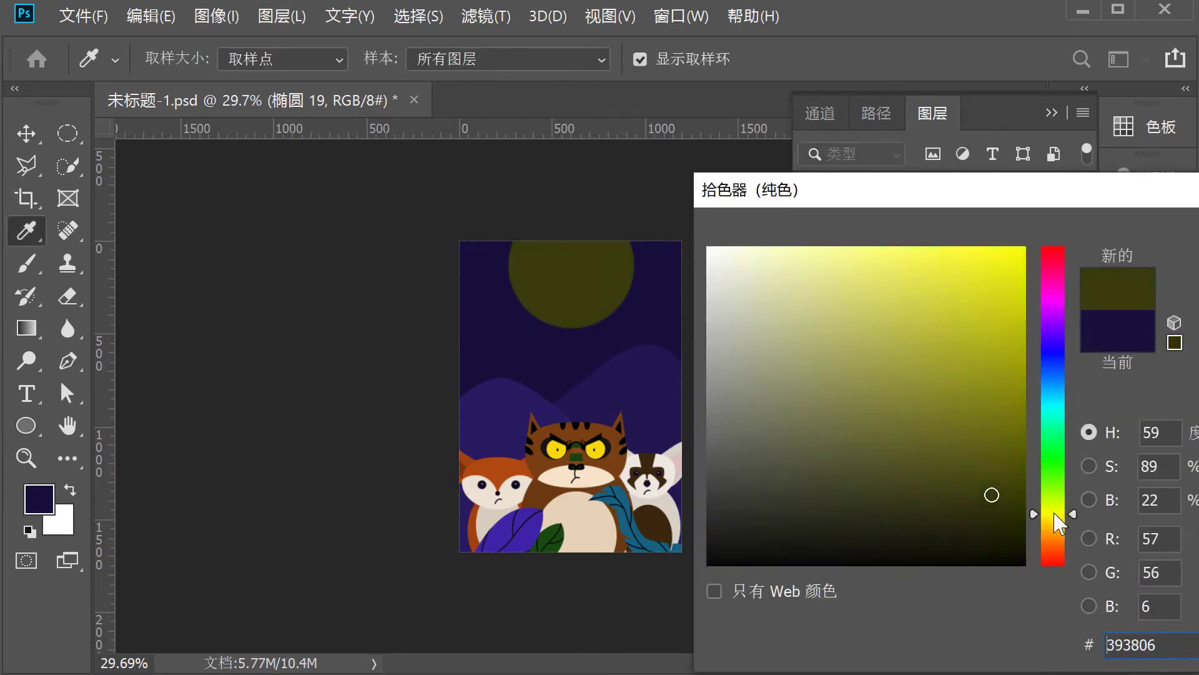
click(1015, 256)
drag(1015, 256, 1015, 256)
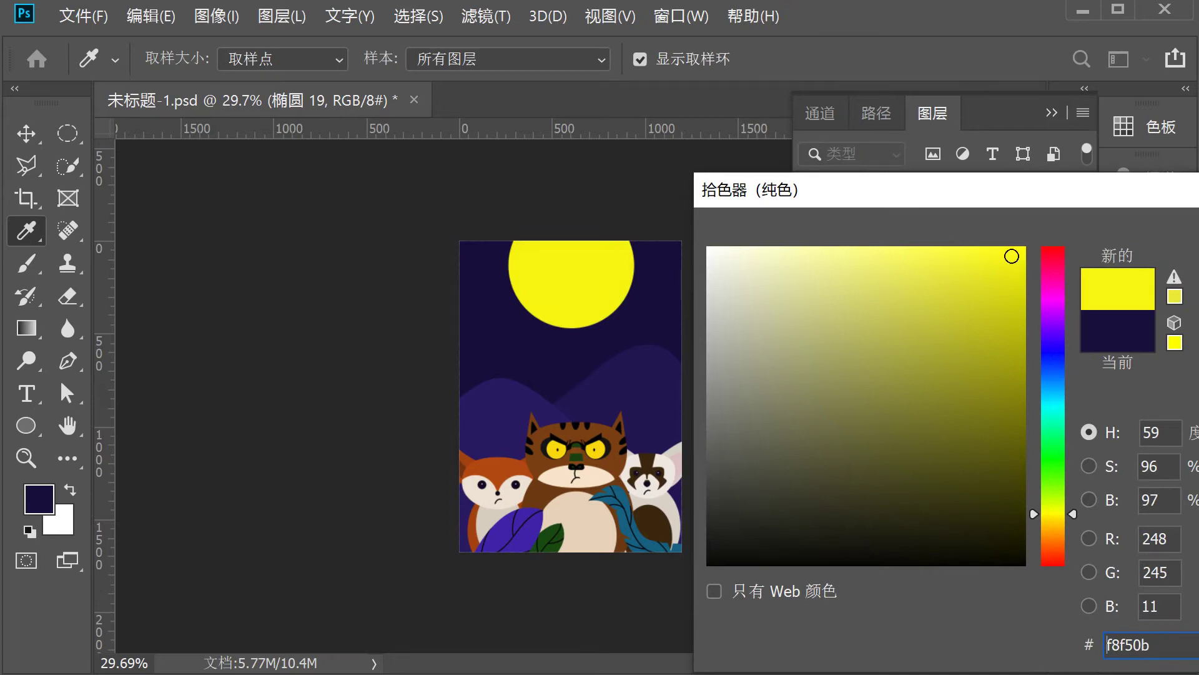
key(Return)
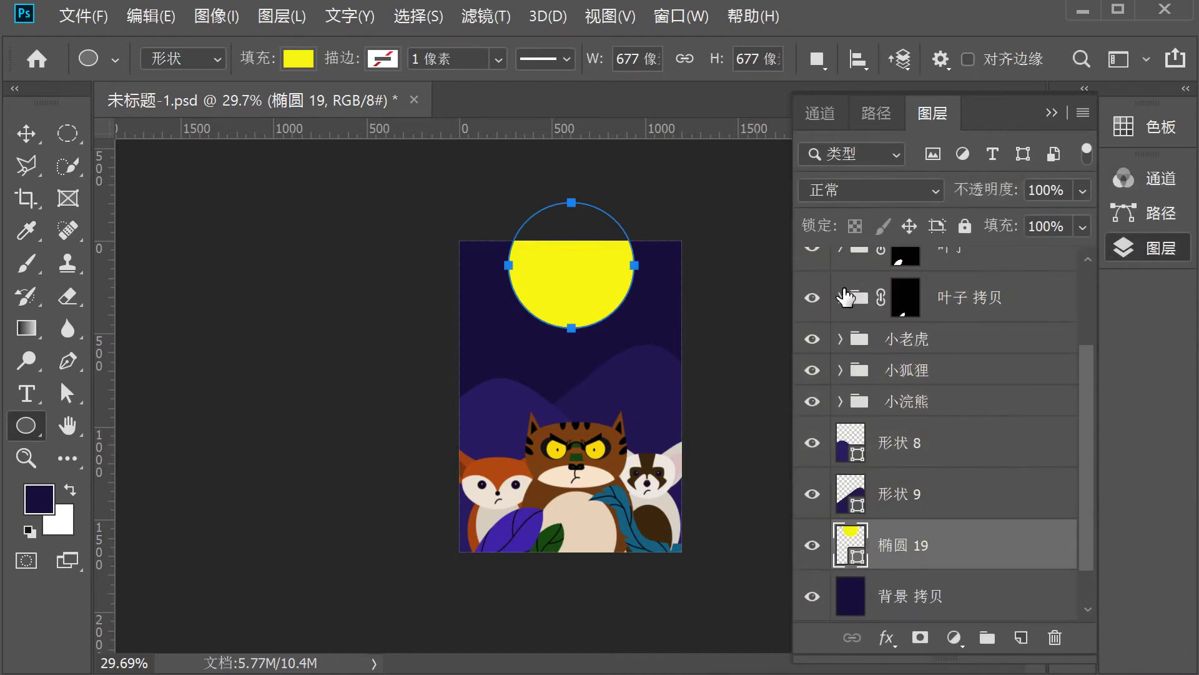
Feather the shape mask of the yellow circle by 35.6 px to soften the moon's edge
click(1052, 113)
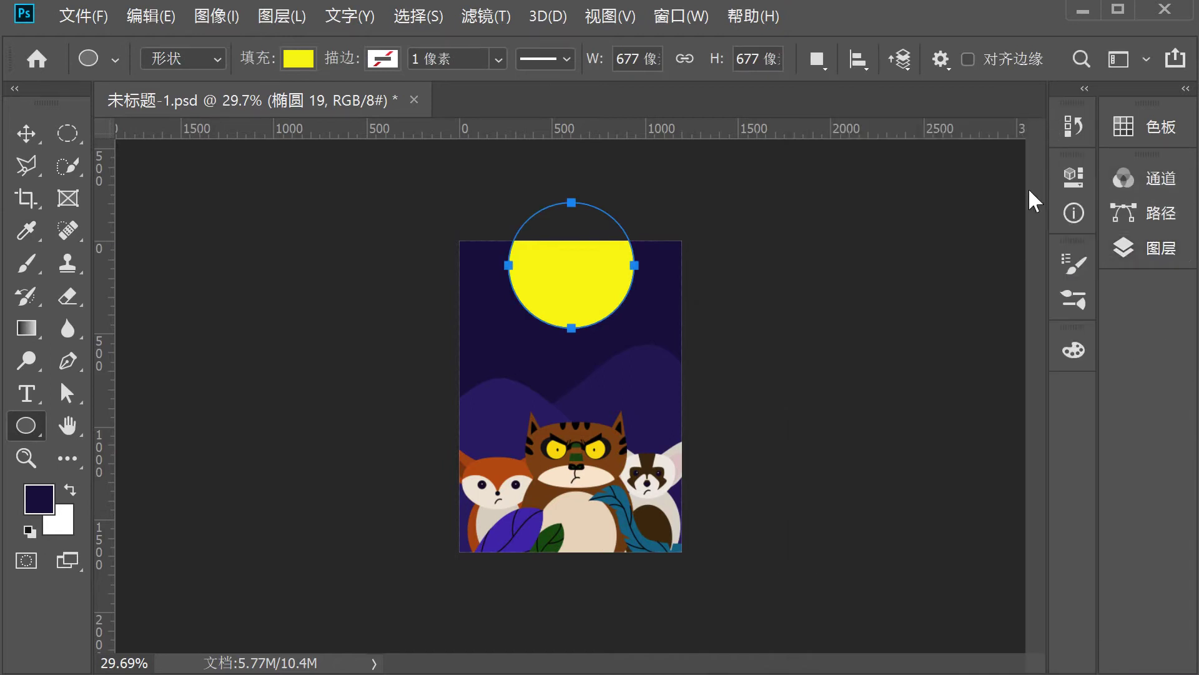
click(1073, 174)
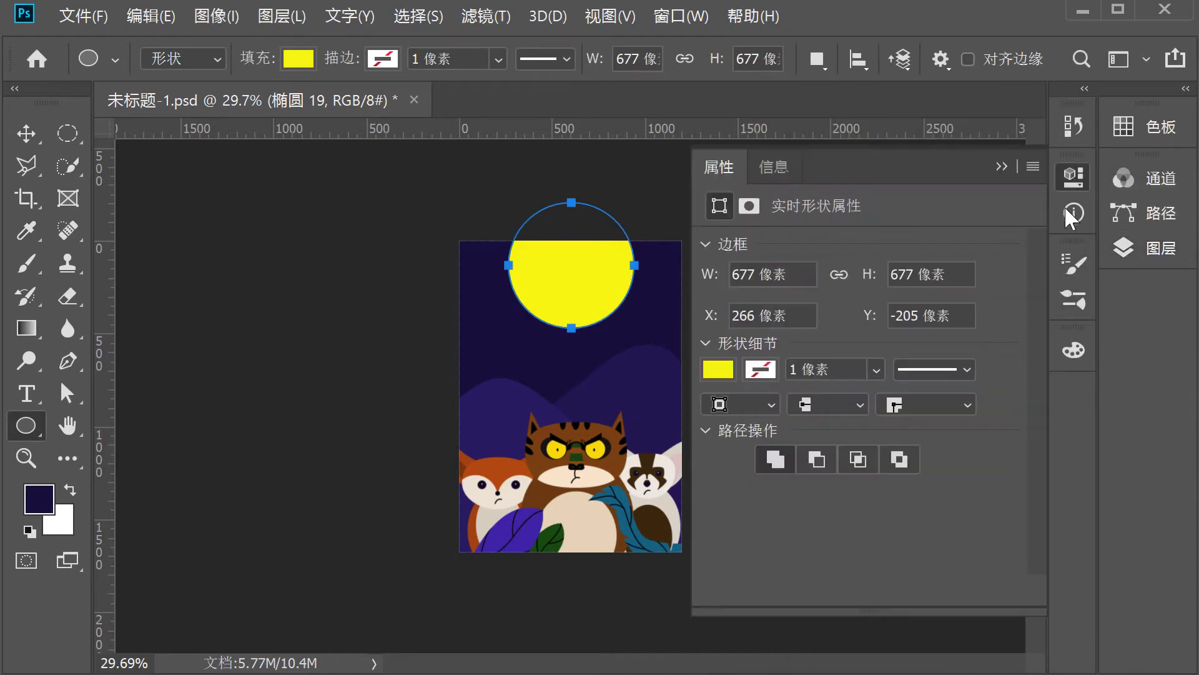
click(752, 206)
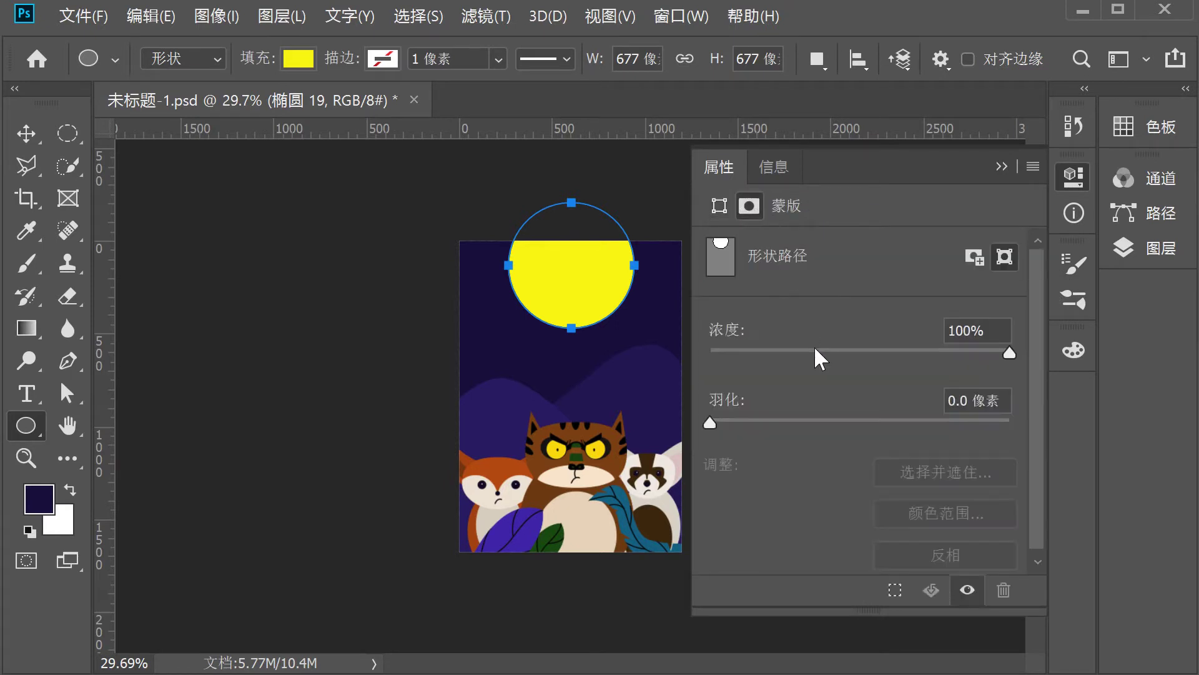
drag(718, 421, 766, 427)
drag(765, 425, 801, 422)
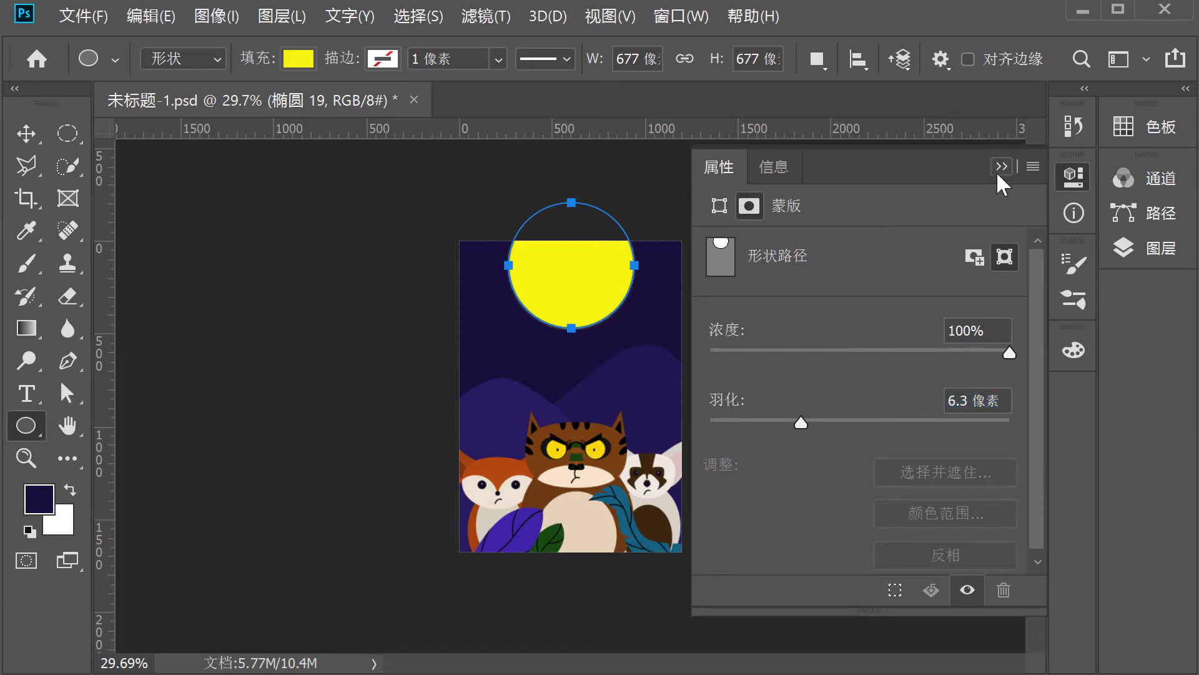
click(1000, 169)
key(Return)
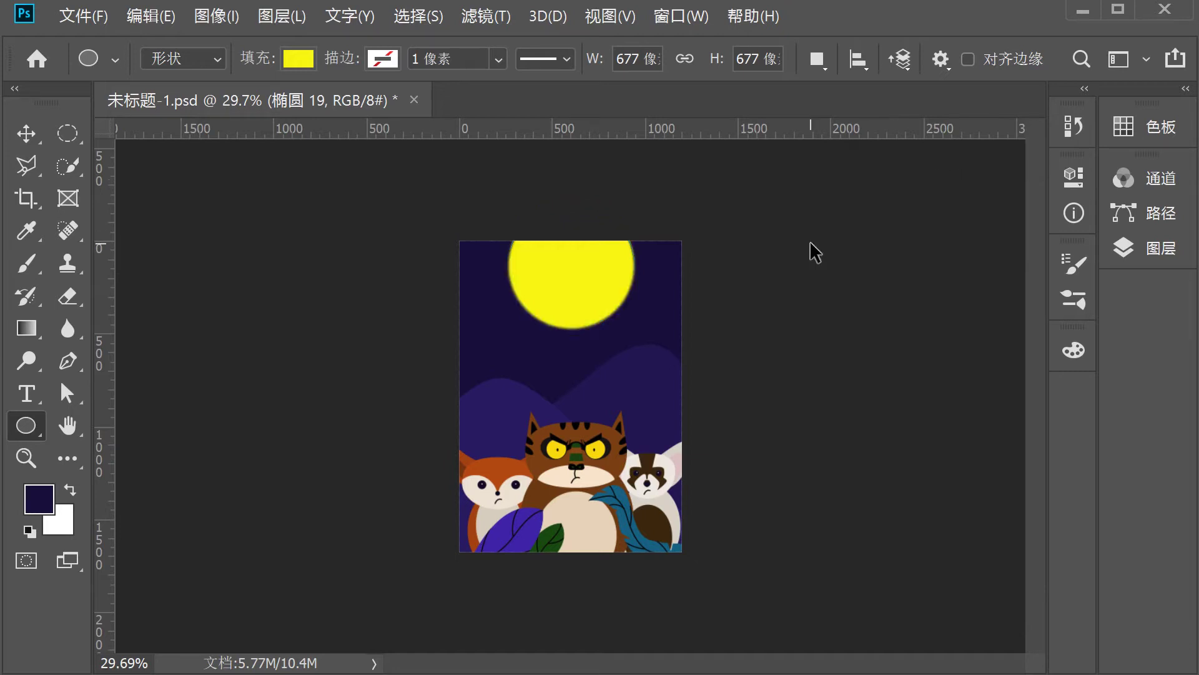
click(1074, 178)
drag(806, 425, 859, 423)
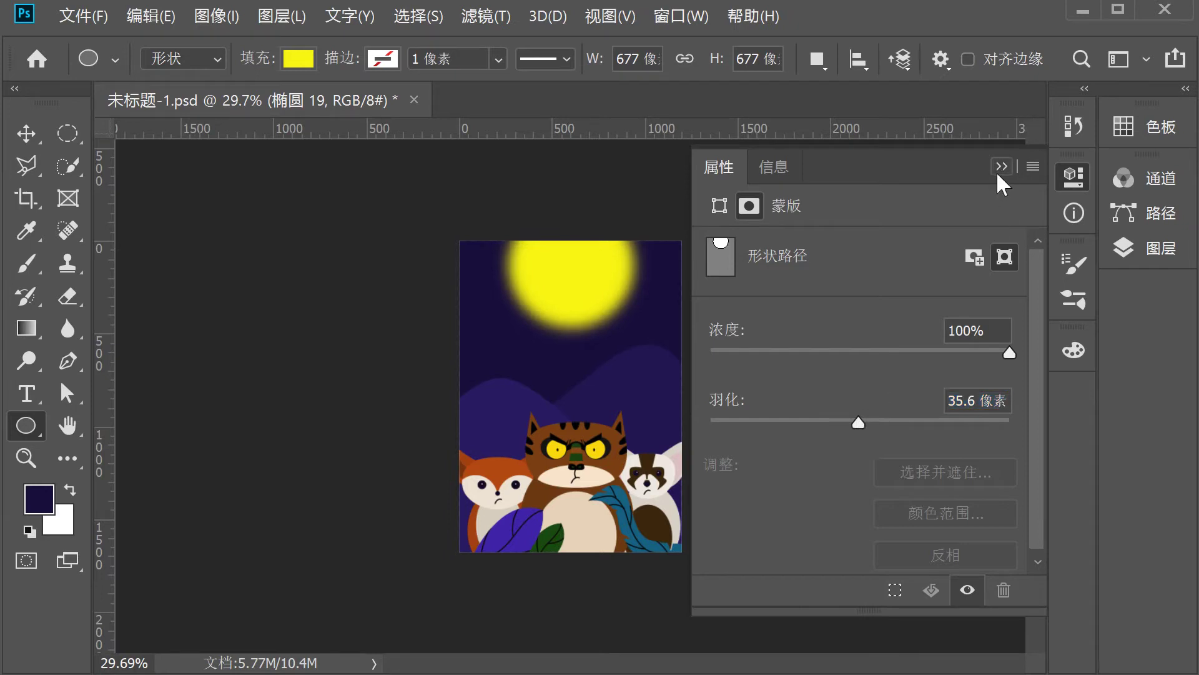
click(1001, 167)
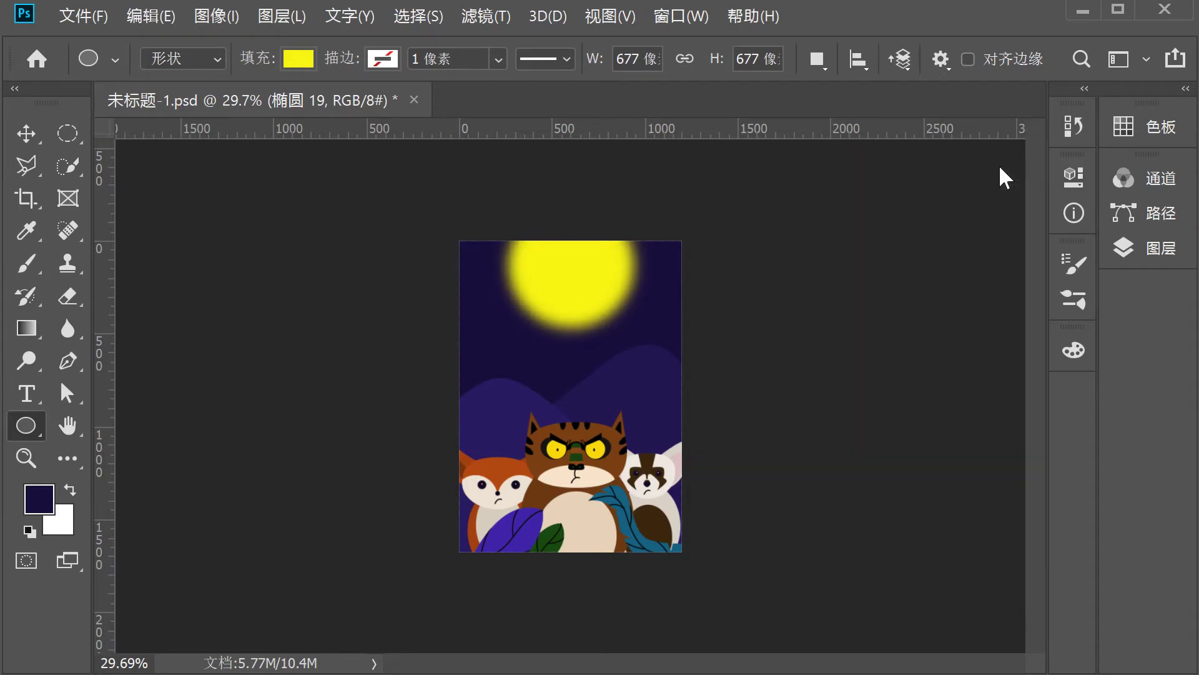
Shift the yellow moon up and to the left so more of it extends beyond the poster's upper edge
click(1152, 247)
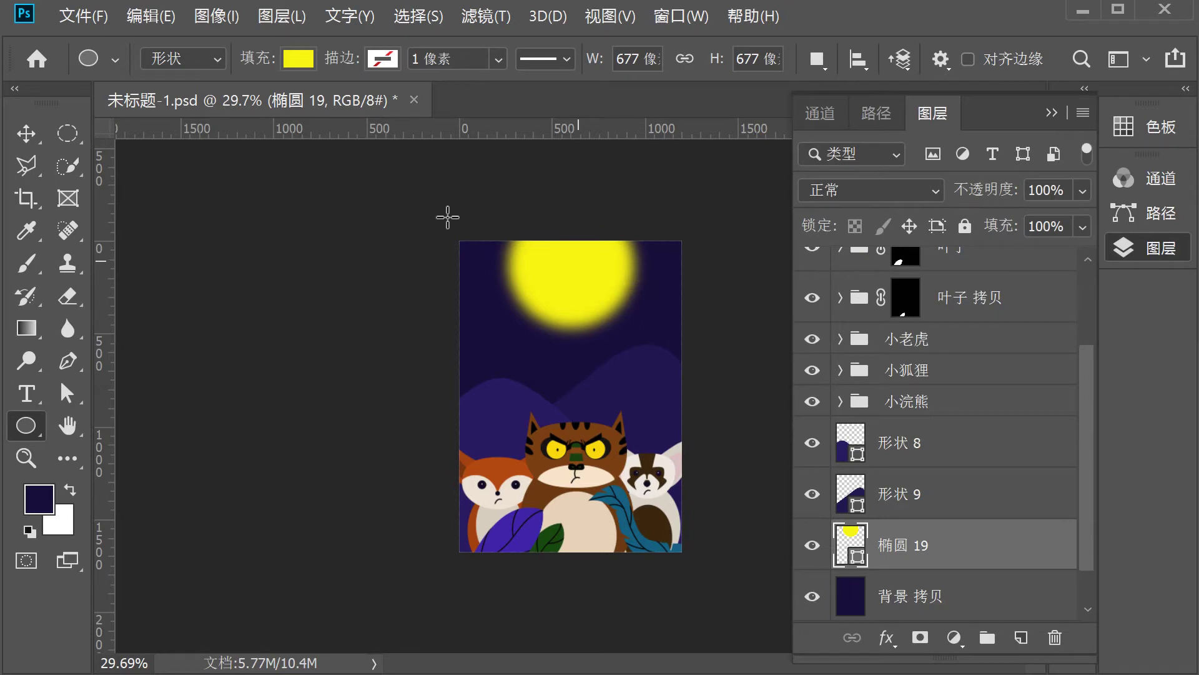
click(26, 133)
drag(600, 281, 561, 254)
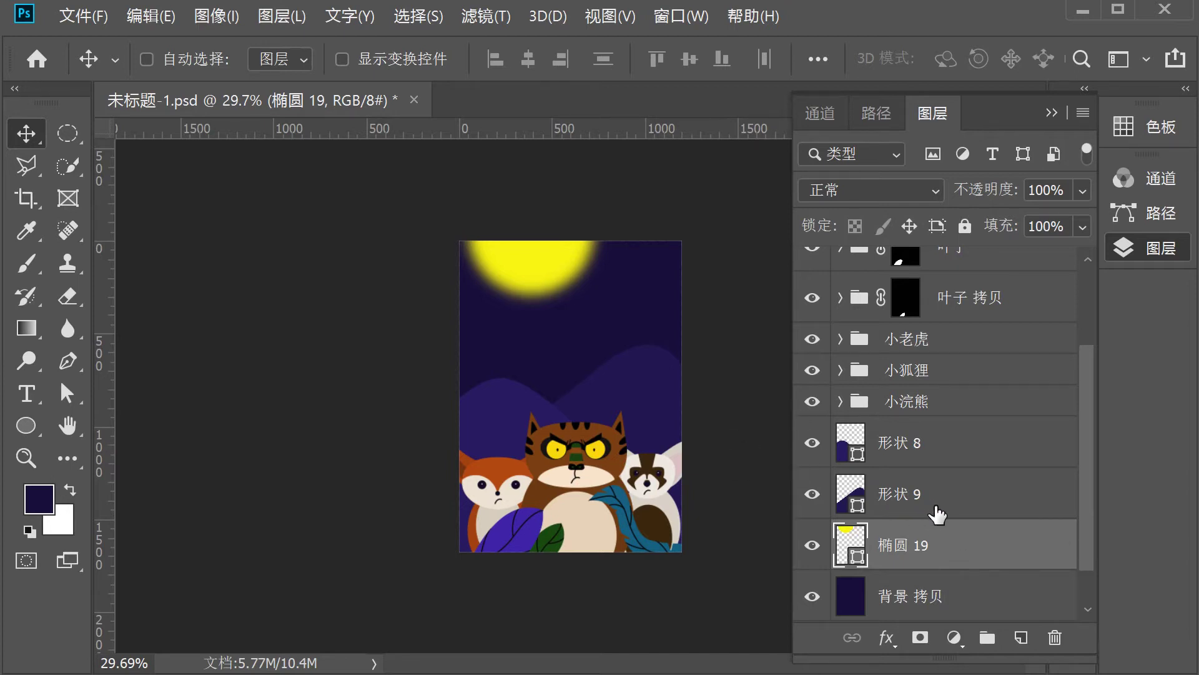
On a new layer above the moon, draw an ellipse about 158 × 138 px at the left hill's peak, using the combine-shapes mode
click(1022, 637)
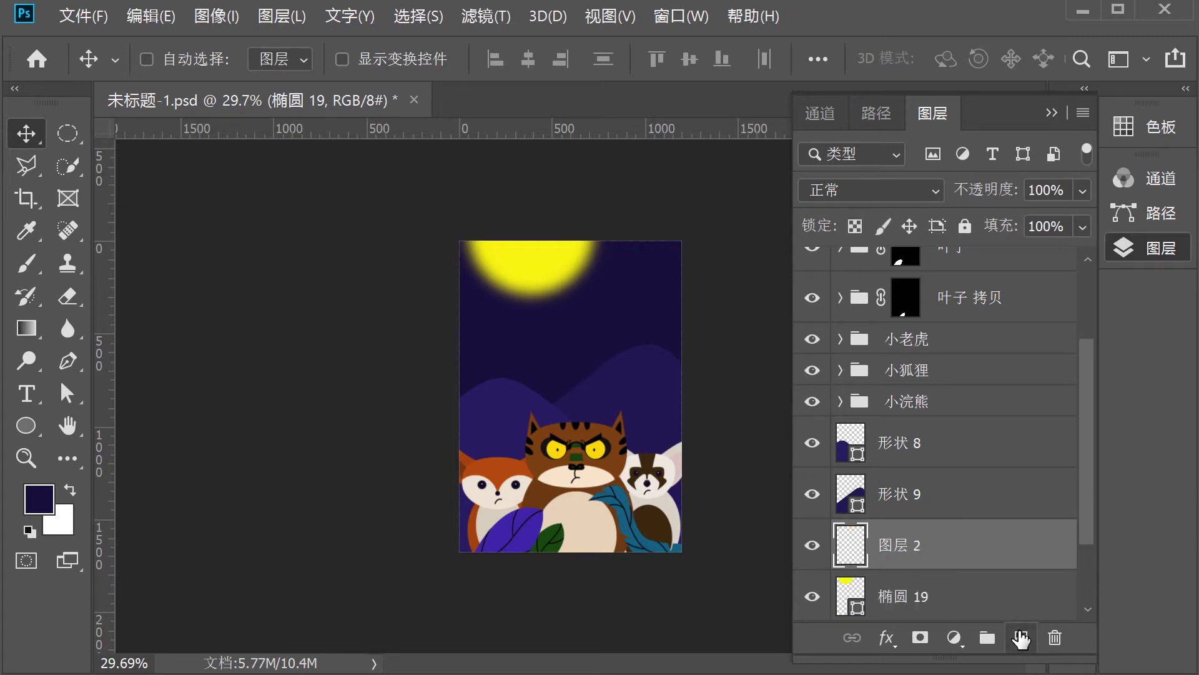
scroll(625, 442, up, 4)
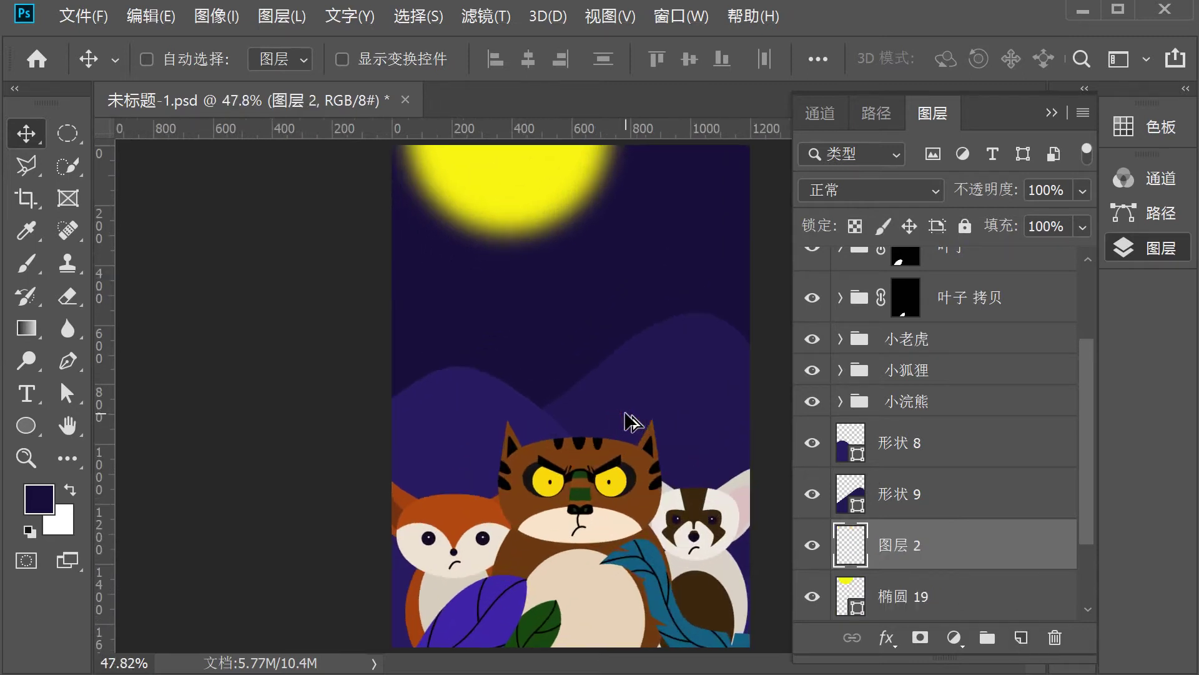
drag(25, 425, 112, 449)
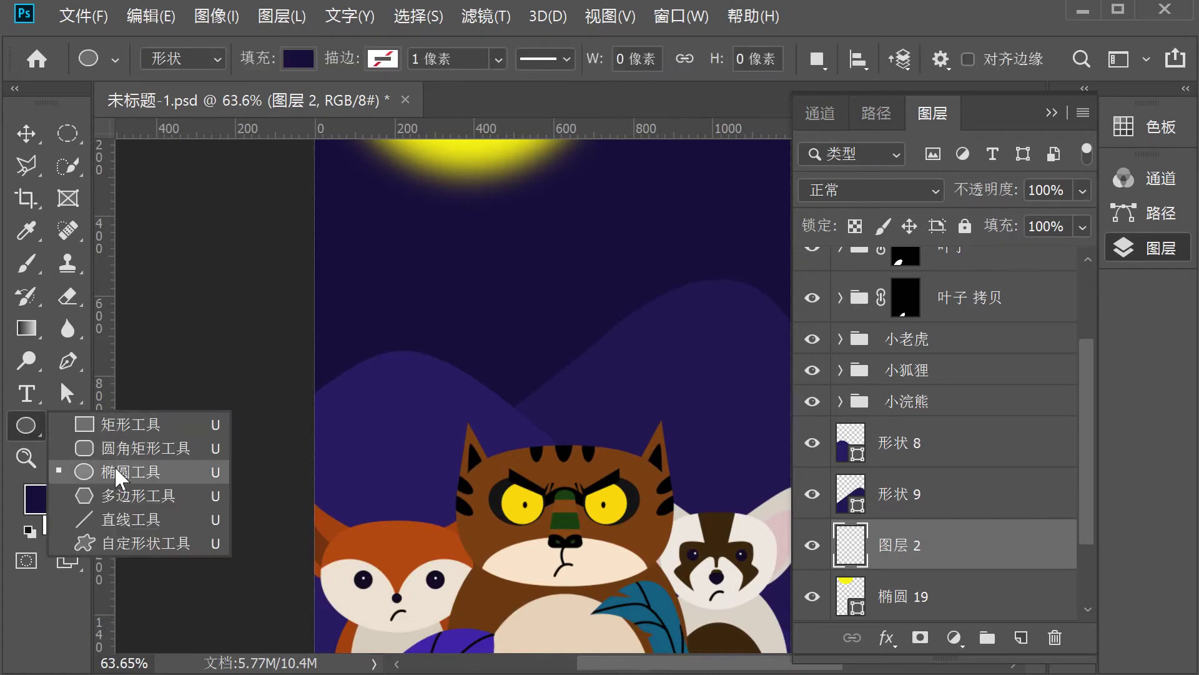
click(107, 472)
click(818, 60)
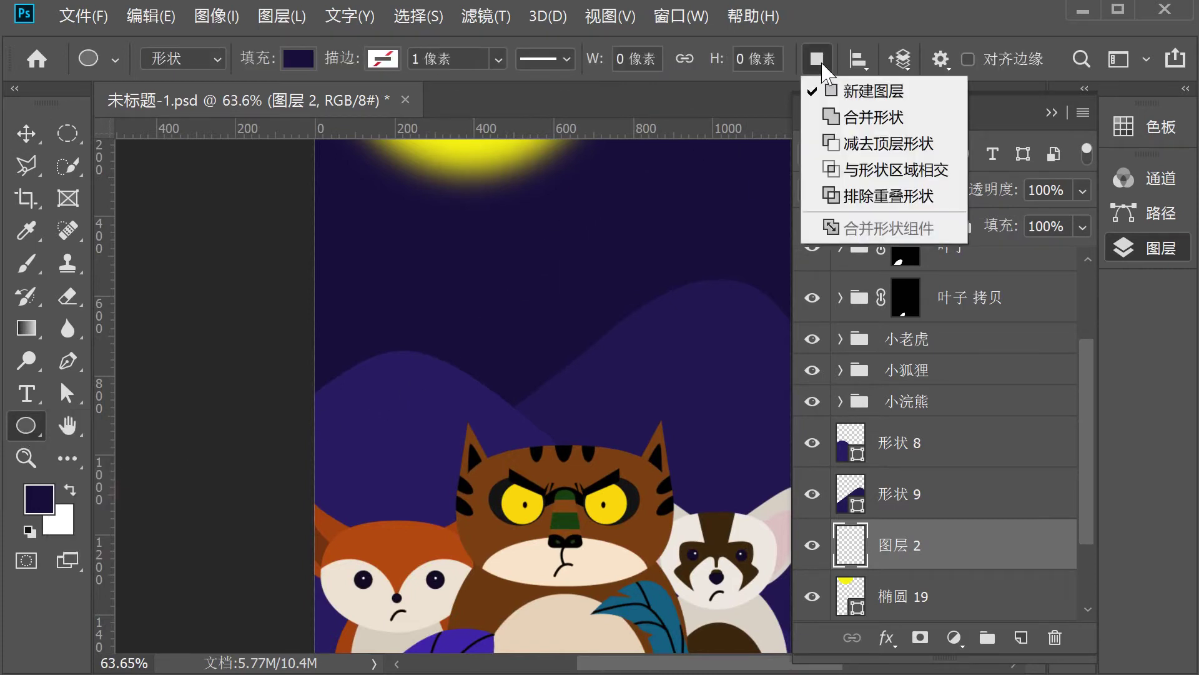
click(868, 121)
drag(377, 344, 444, 391)
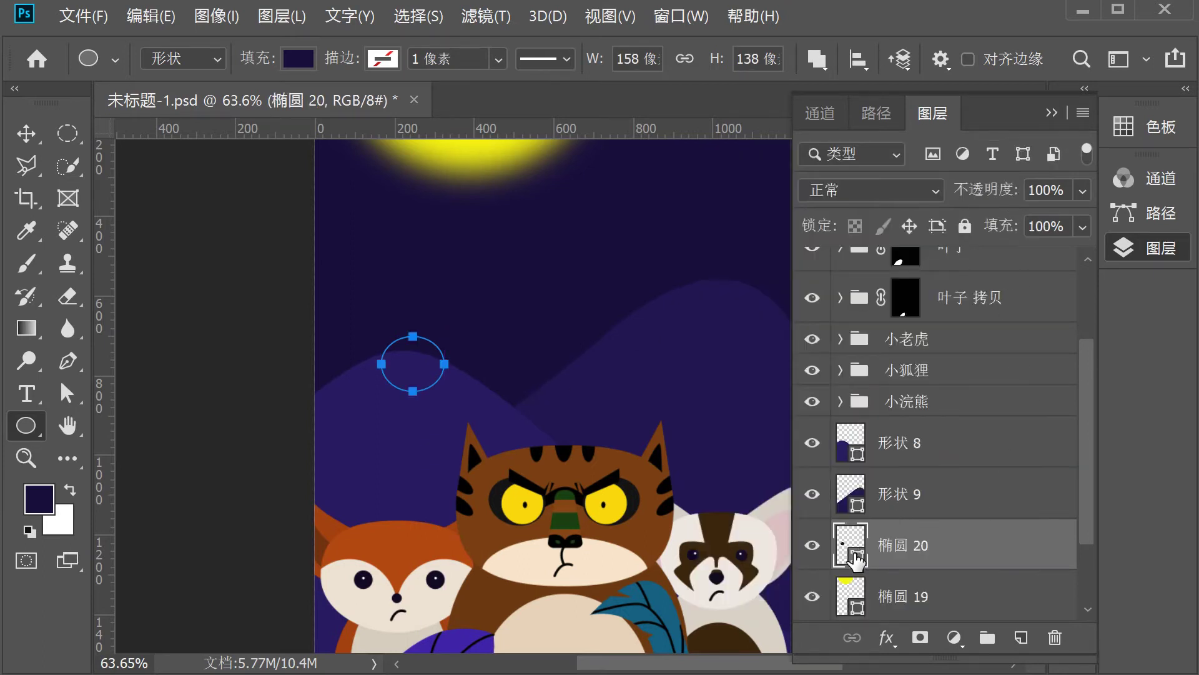
Fill the small ellipse with teal 0a94a4 and move its layer above the 形状 8 hill layer
double_click(856, 562)
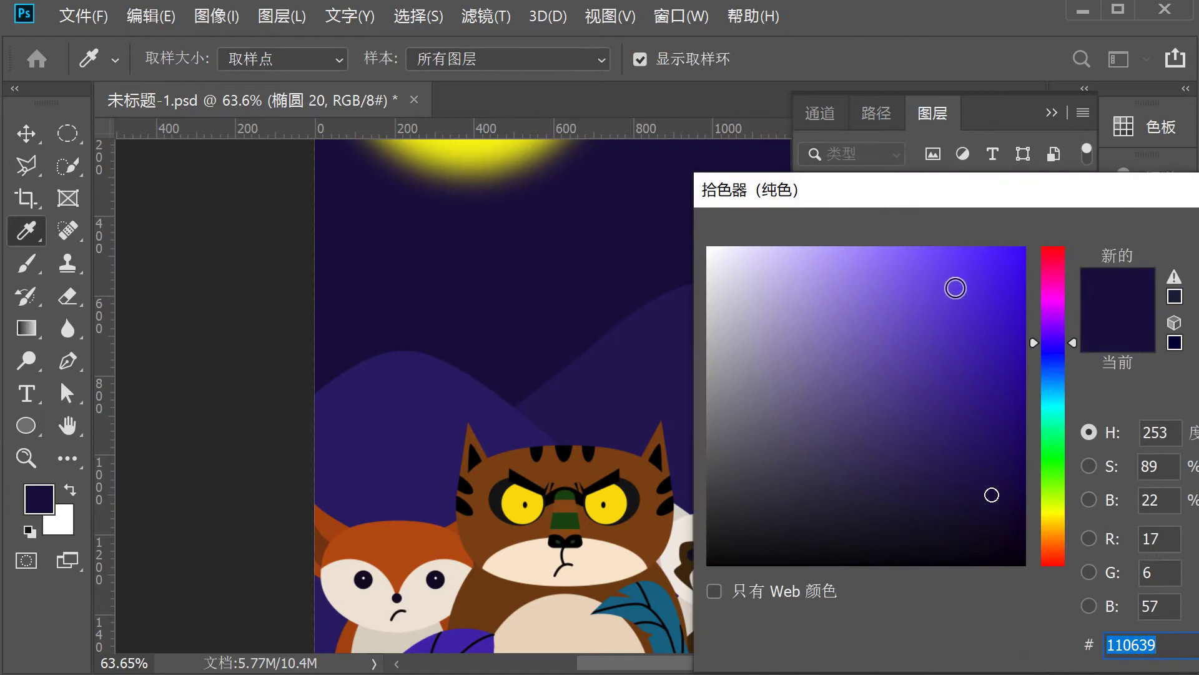
drag(1055, 403, 1056, 400)
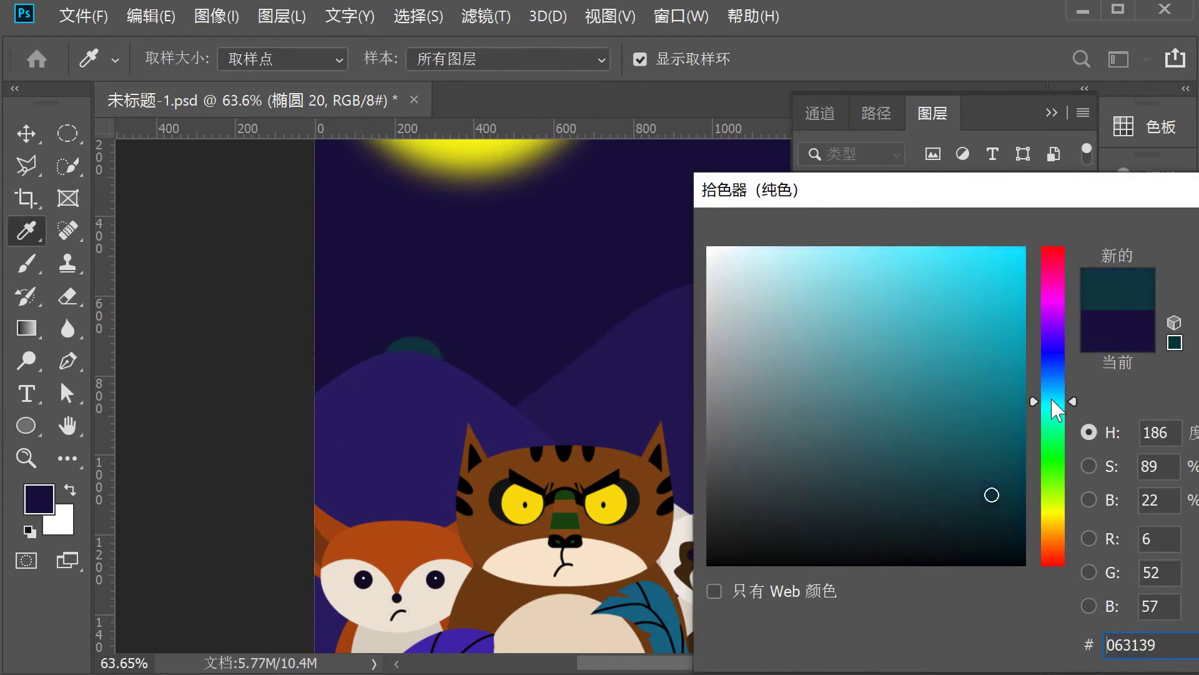
click(1007, 361)
key(Return)
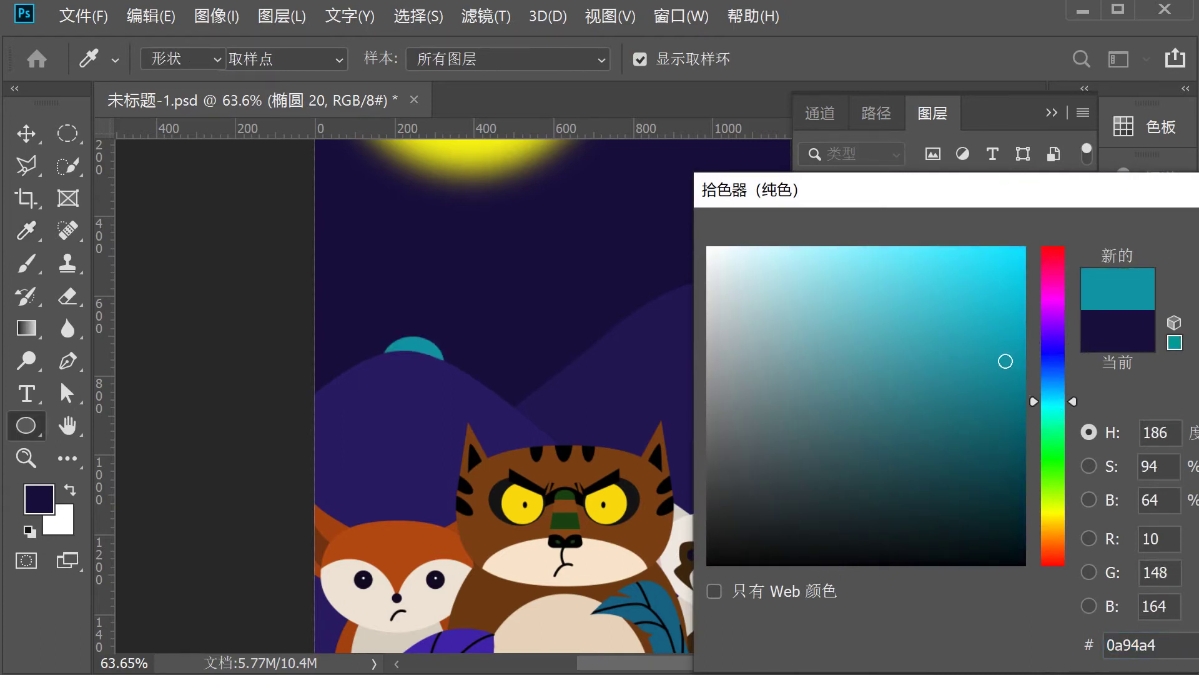
drag(935, 530, 994, 416)
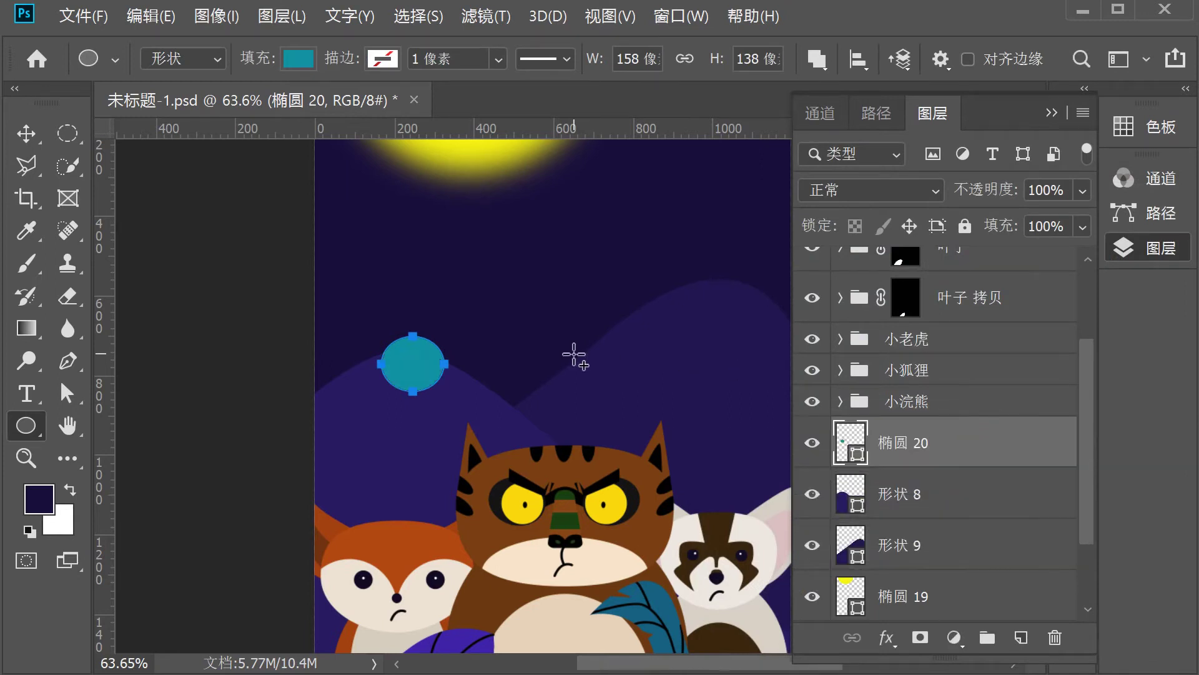
Add overlapping ellipses to the teal shape: about 103 × 97 px at its lower right, 145 × 127 px on its left and 206 × 192 px below
scroll(397, 390, up, 1)
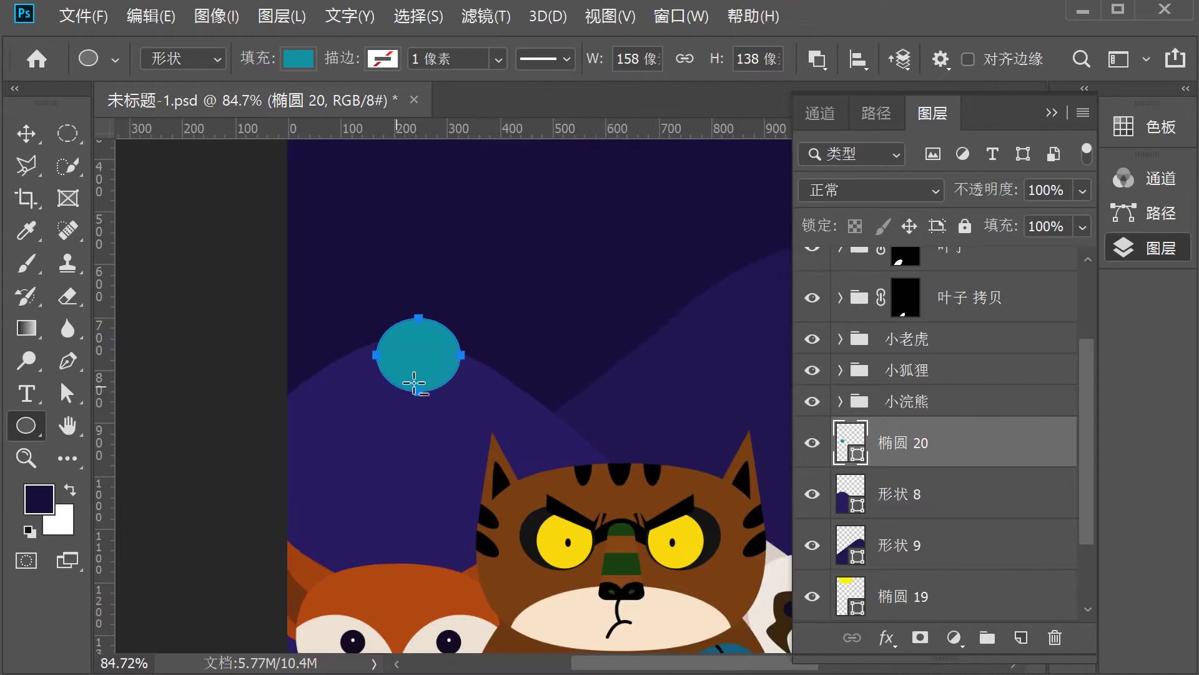
drag(436, 358, 488, 409)
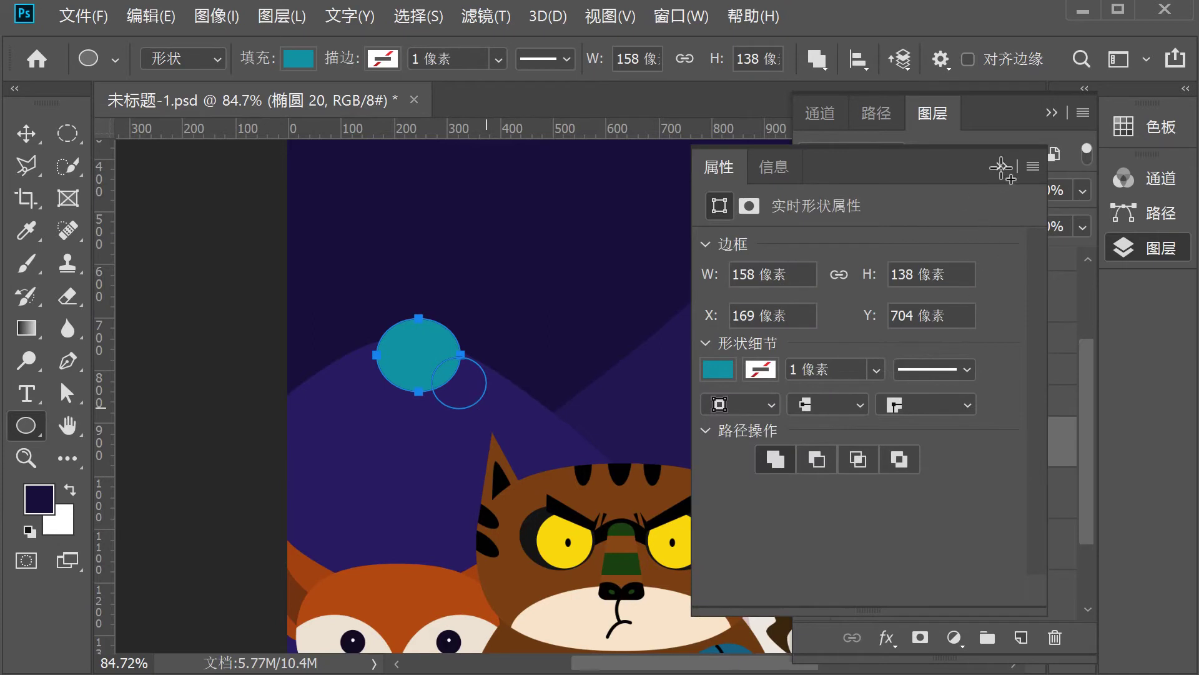
drag(353, 345, 400, 407)
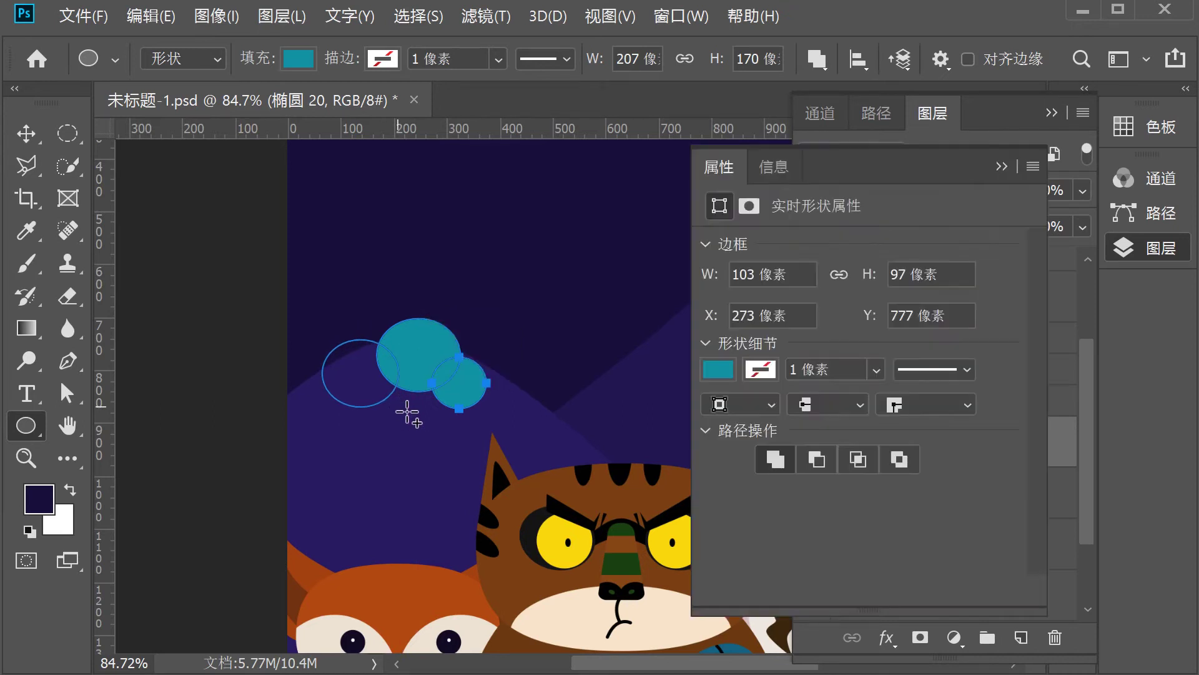
click(388, 375)
drag(377, 374, 486, 476)
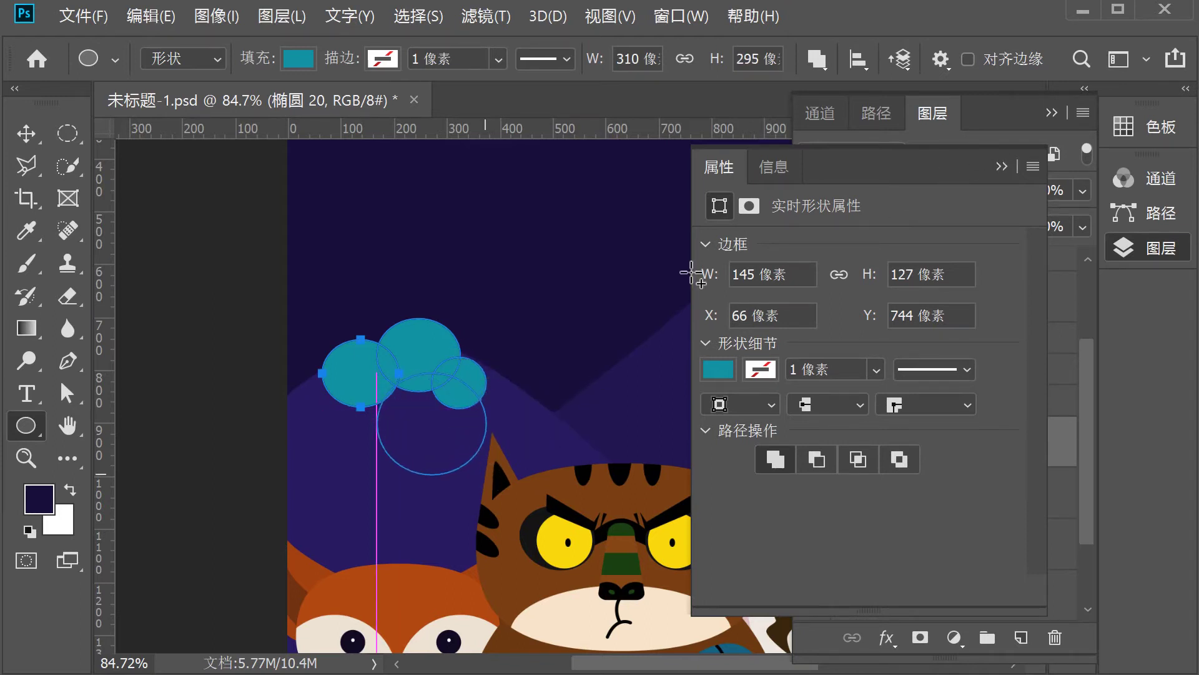
Extend the teal shape with small circles at its right and left ends, a larger circle at its lower left and a 182 px circle beneath that
mouse_move(476, 392)
mouse_down()
mouse_move(523, 441)
mouse_move(515, 431)
mouse_up()
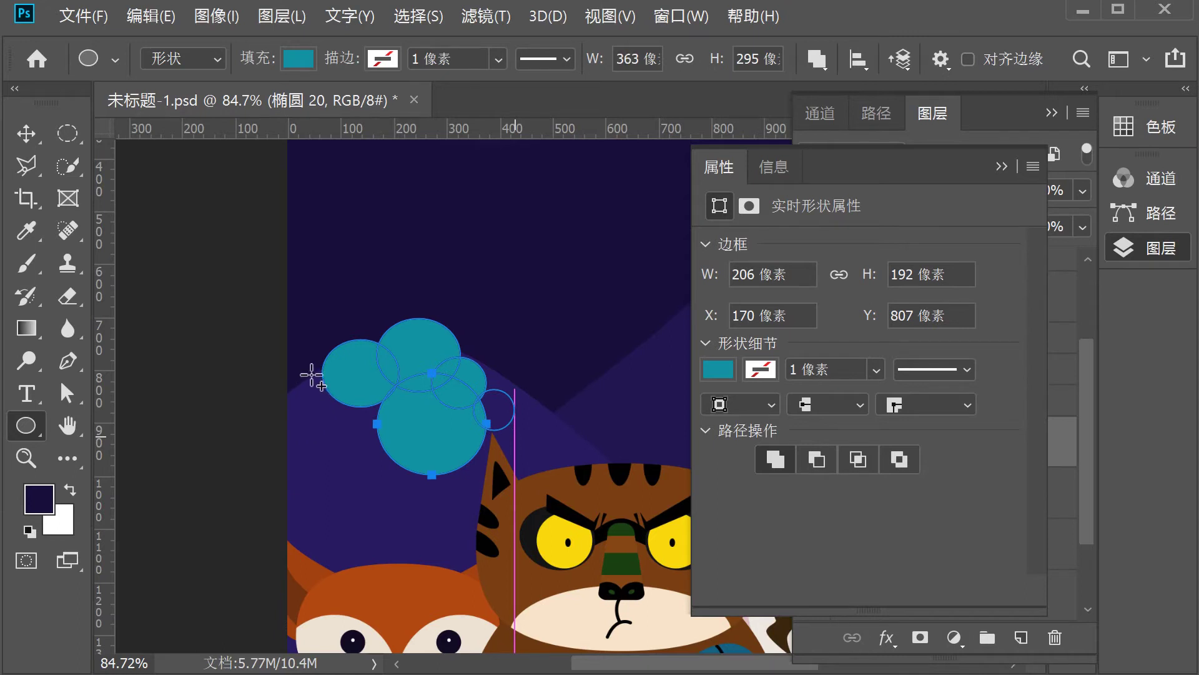
drag(305, 360, 424, 471)
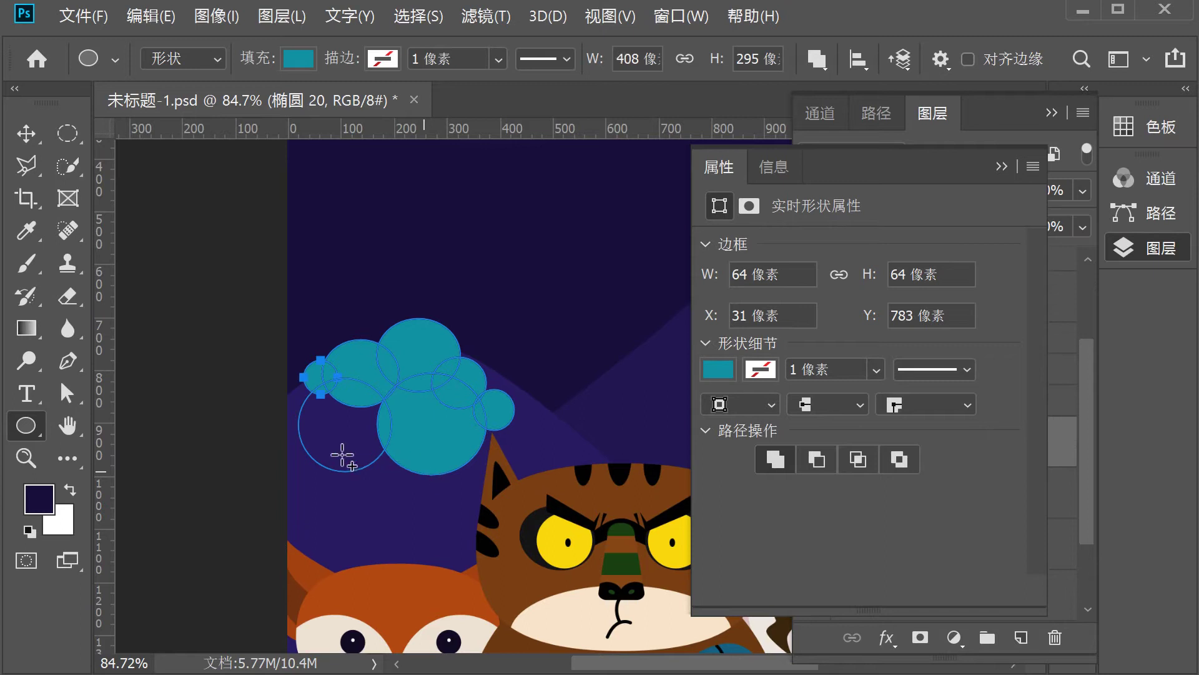
drag(285, 429, 406, 514)
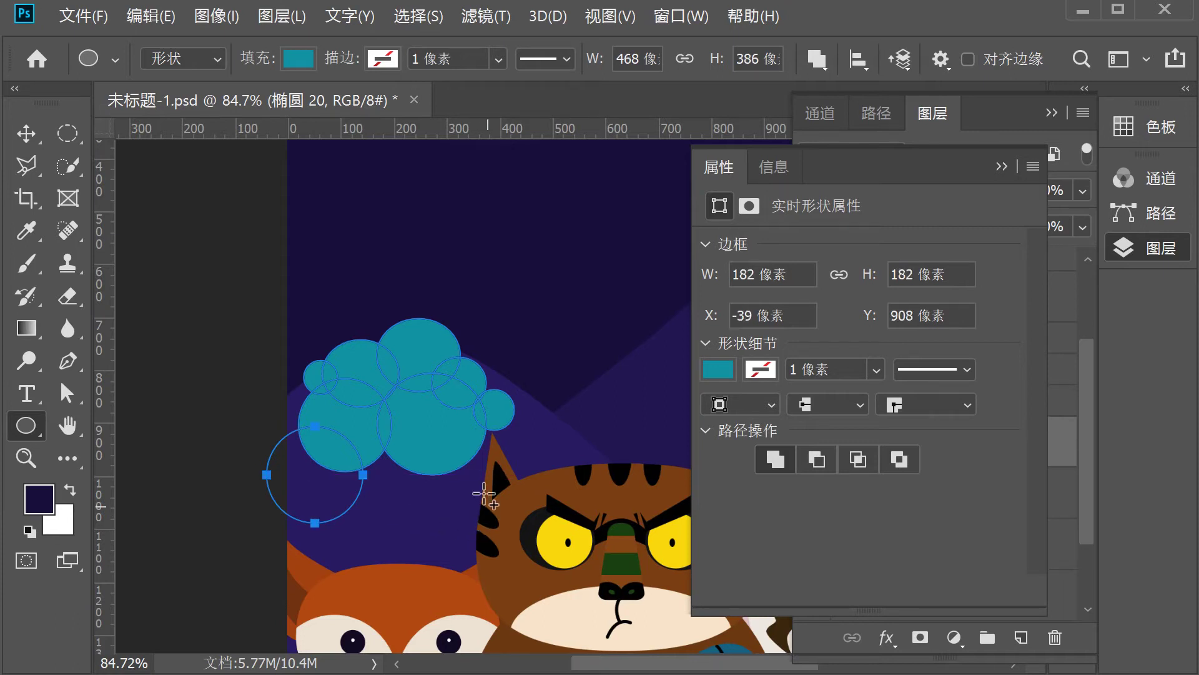
Extend the left teal shape with a 126 px circle and a larger ellipse toward the tiger, plus 339 × 199 and 515 × 189 px ellipses below
drag(479, 425, 536, 513)
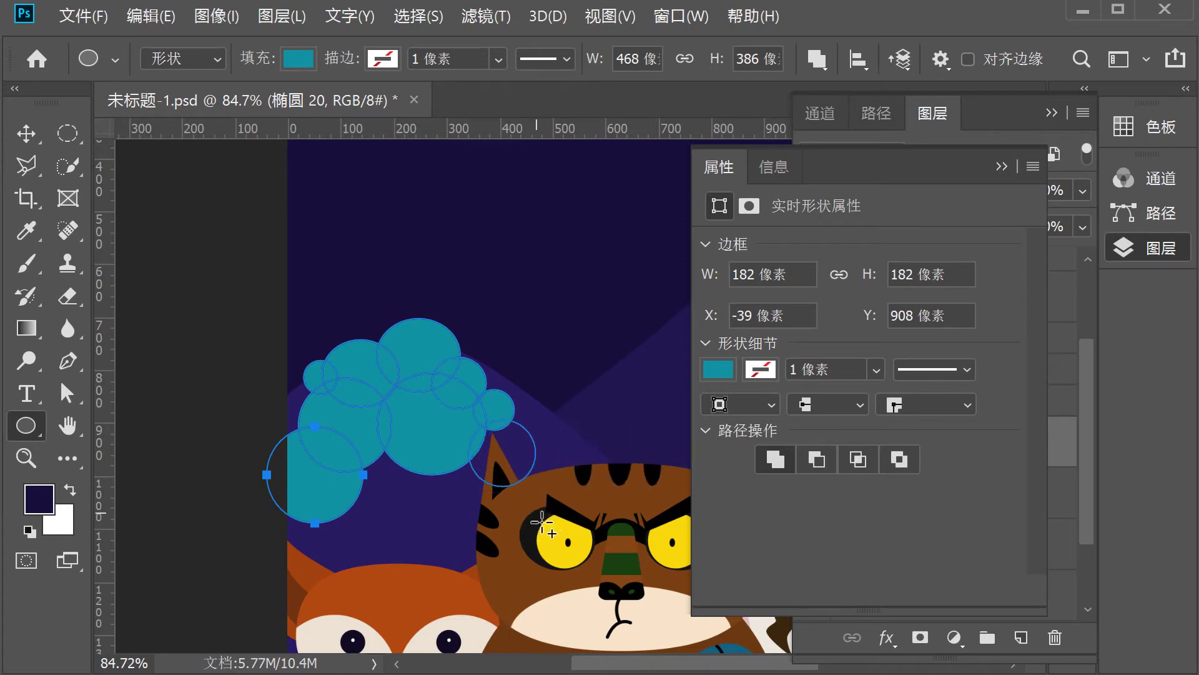
drag(512, 461, 595, 543)
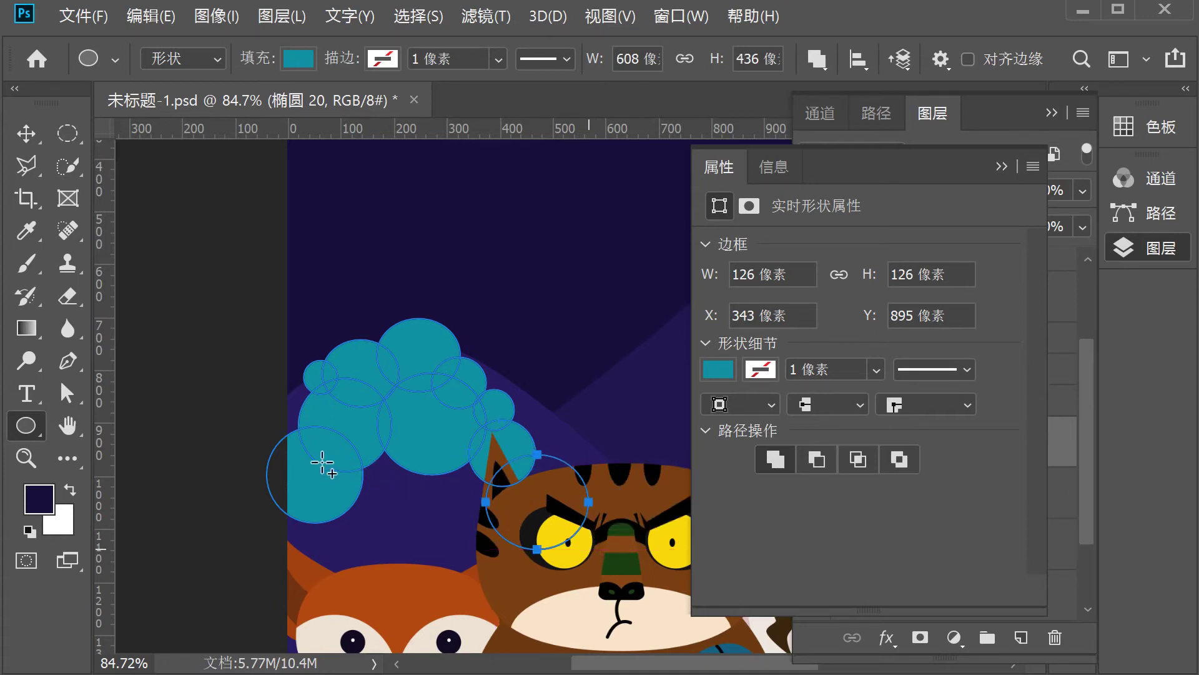
drag(326, 445, 505, 548)
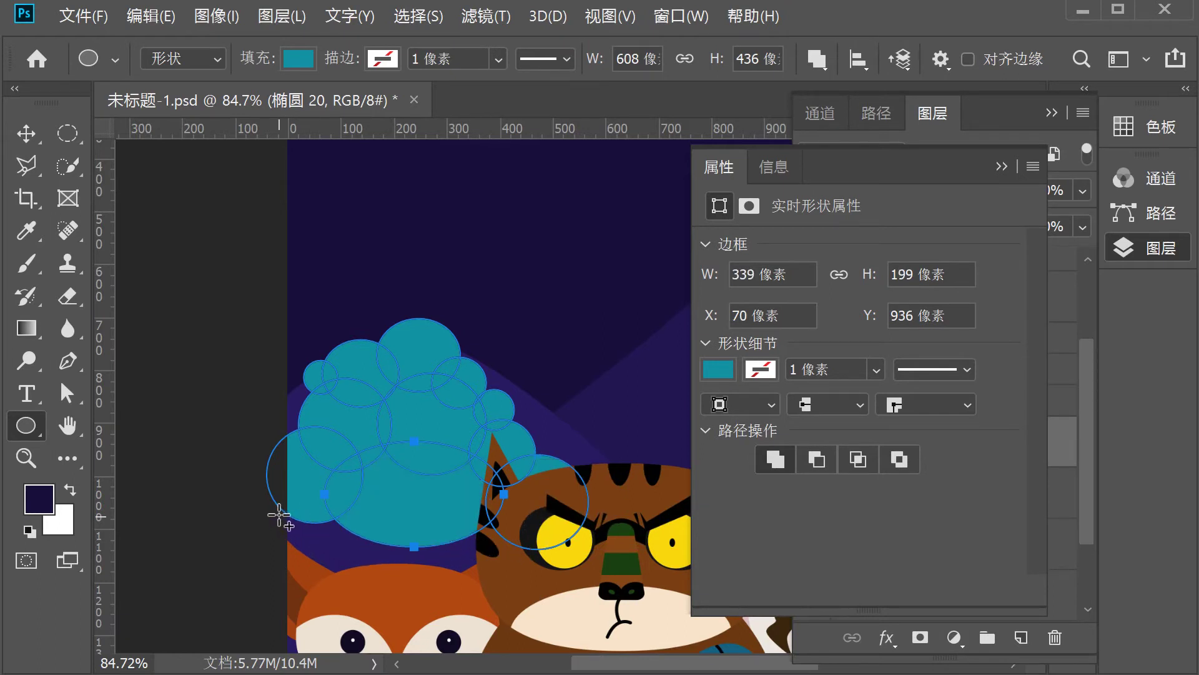
drag(270, 500, 542, 595)
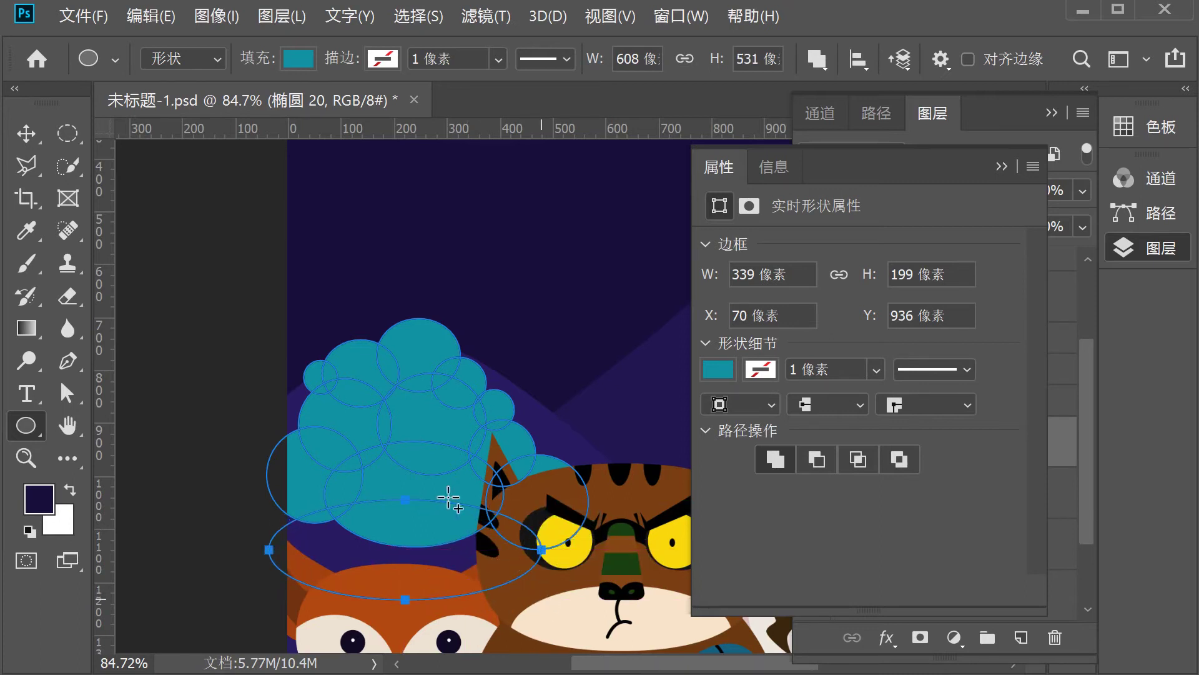
Finish the left teal shape's outline with a 57 px circle on its left edge and a 51 × 53 px ellipse at its upper right
drag(291, 396, 320, 417)
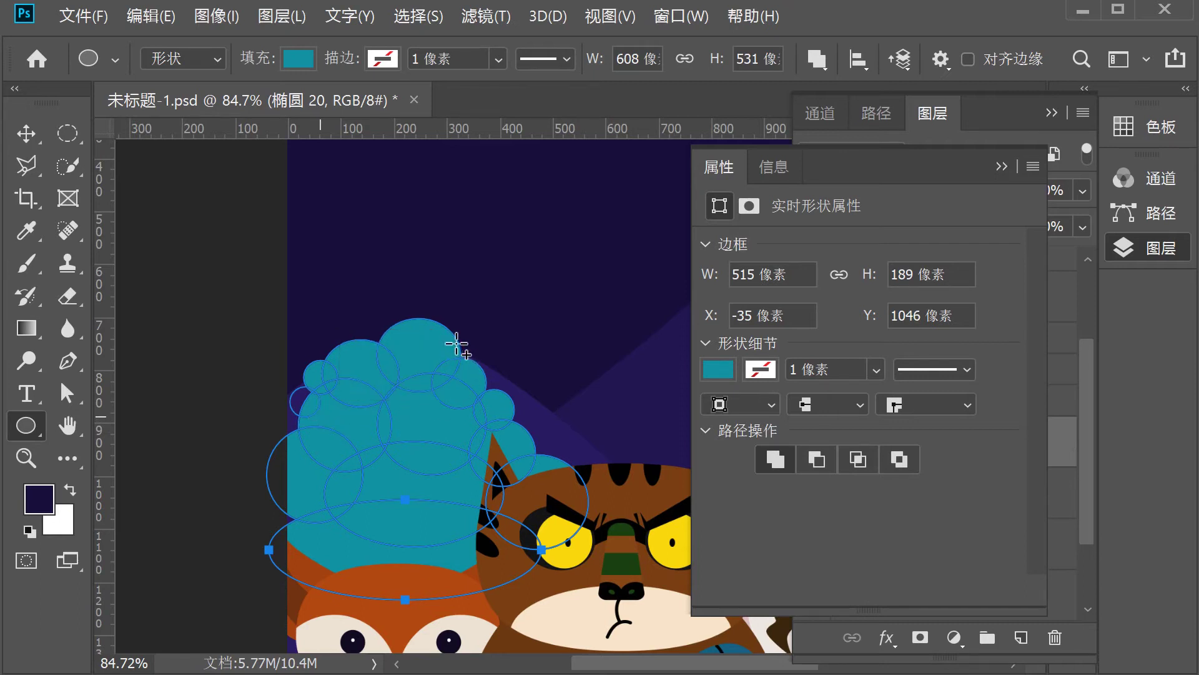
drag(455, 340, 480, 367)
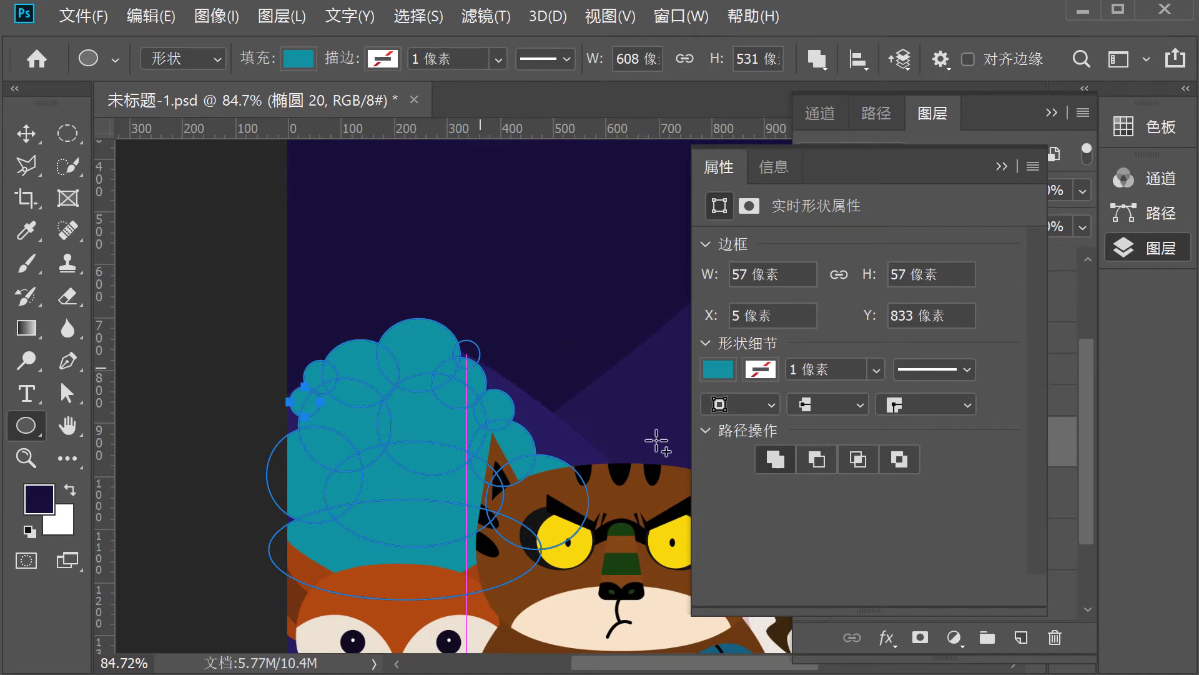
click(25, 133)
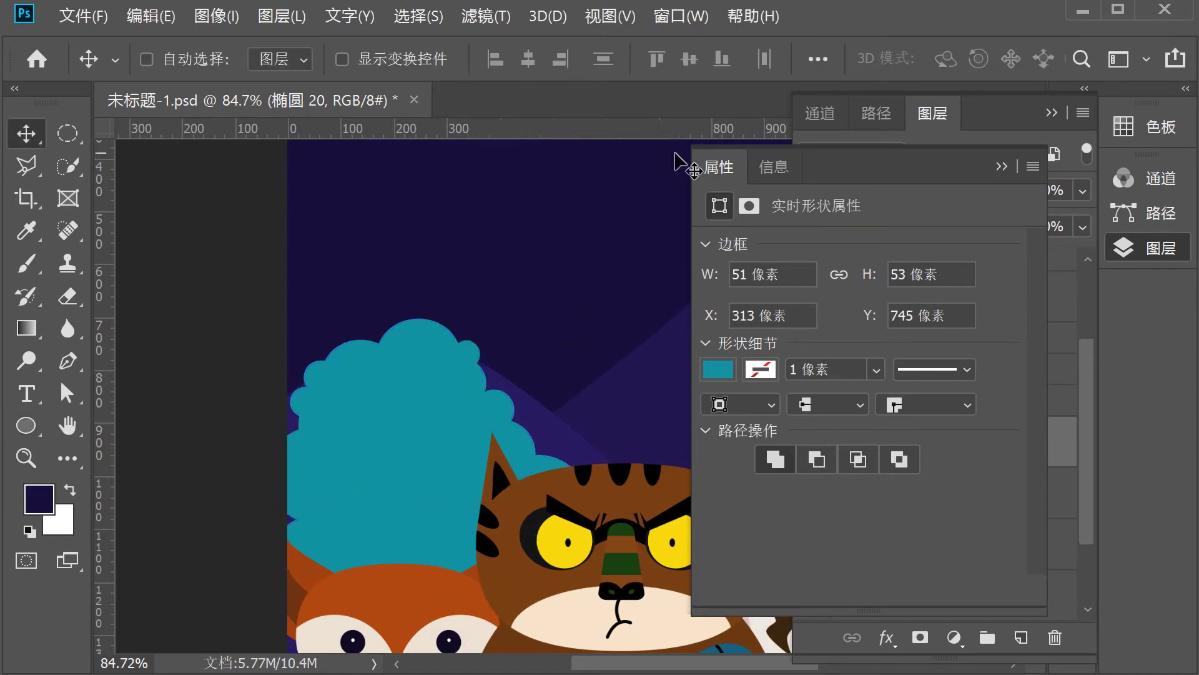
click(1002, 166)
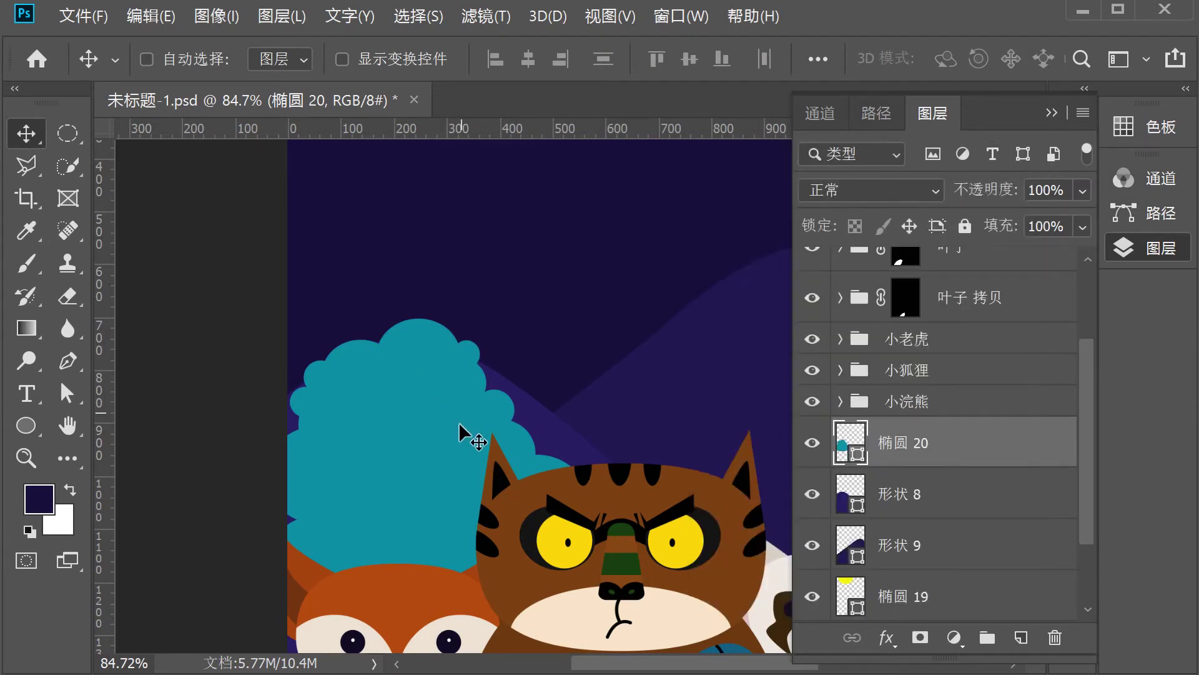
scroll(454, 430, down, 4)
drag(455, 432, 436, 471)
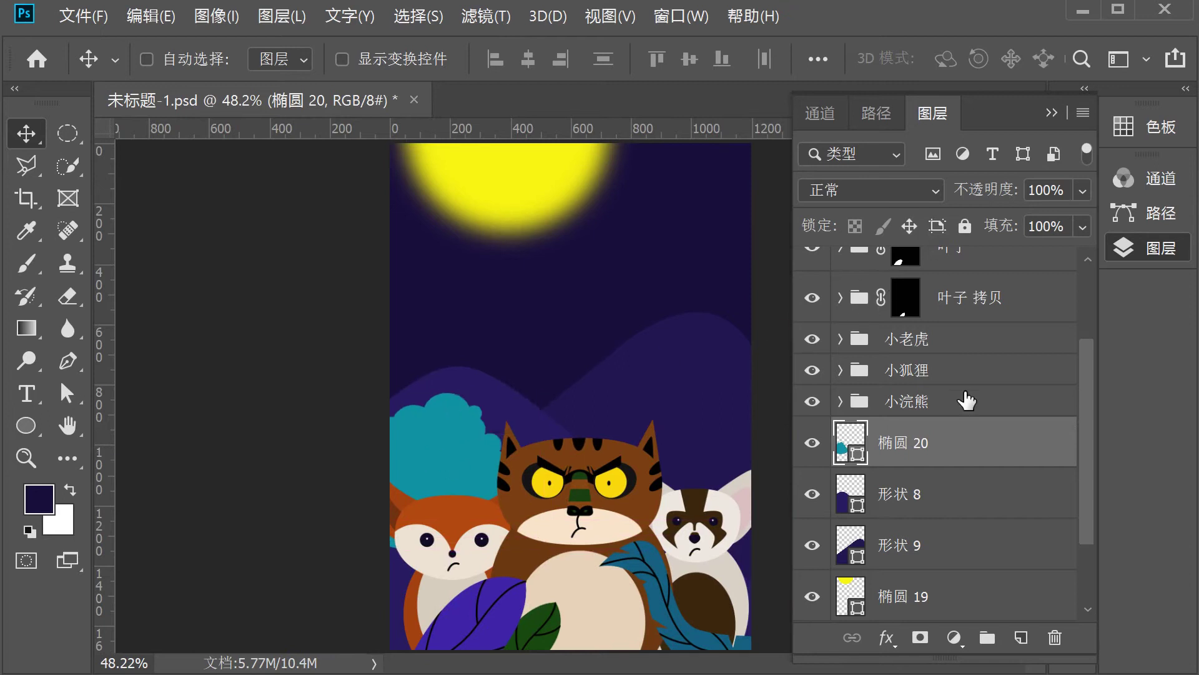
On a new layer above the left teal shape, draw a 79 px circle over the tiger's right-hand ear and set the combine-shapes mode
click(1022, 635)
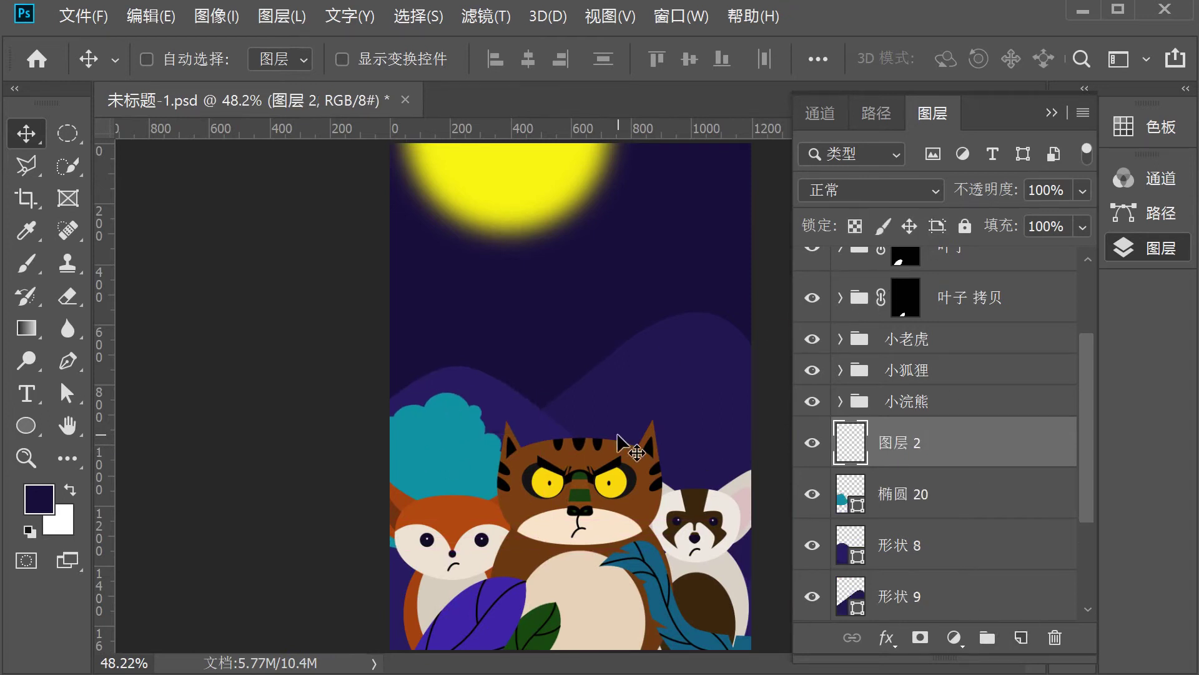
scroll(664, 398, up, 1)
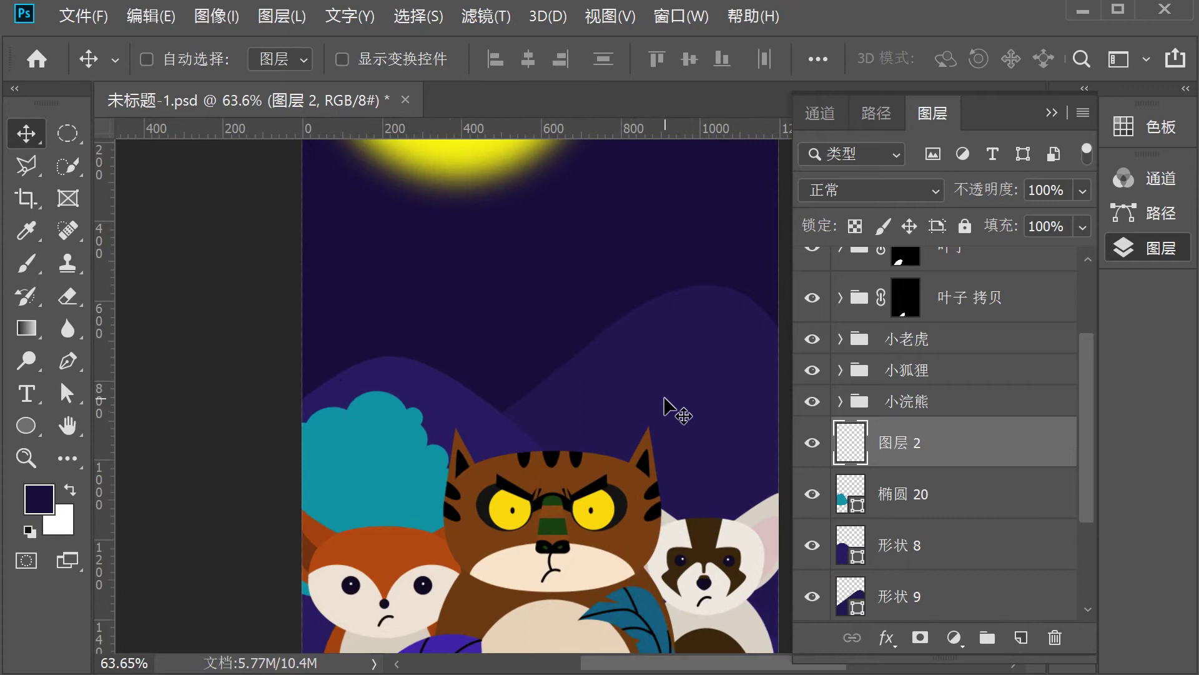
drag(620, 429, 498, 420)
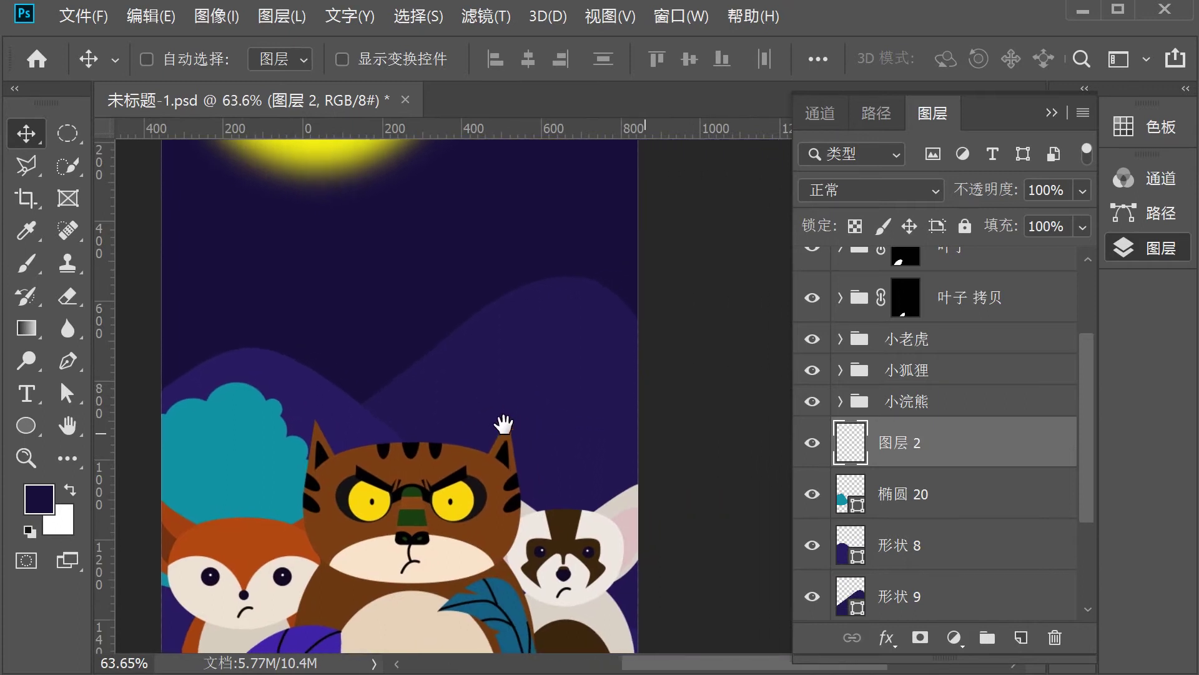
click(25, 425)
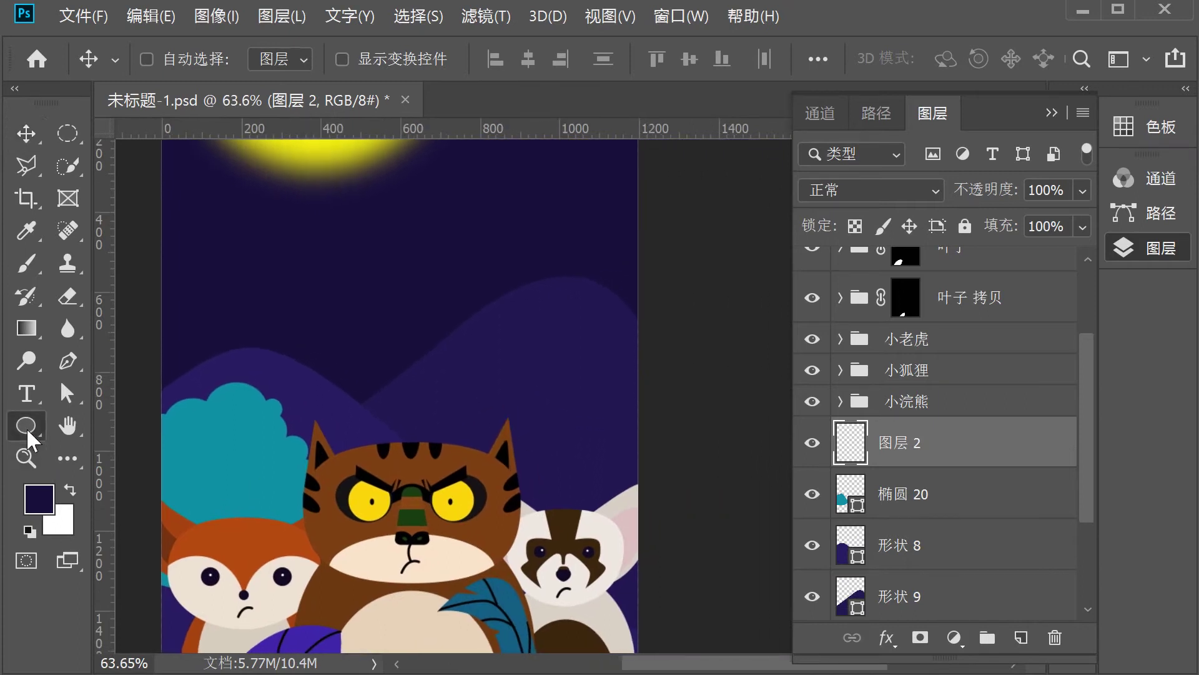
drag(510, 378, 543, 414)
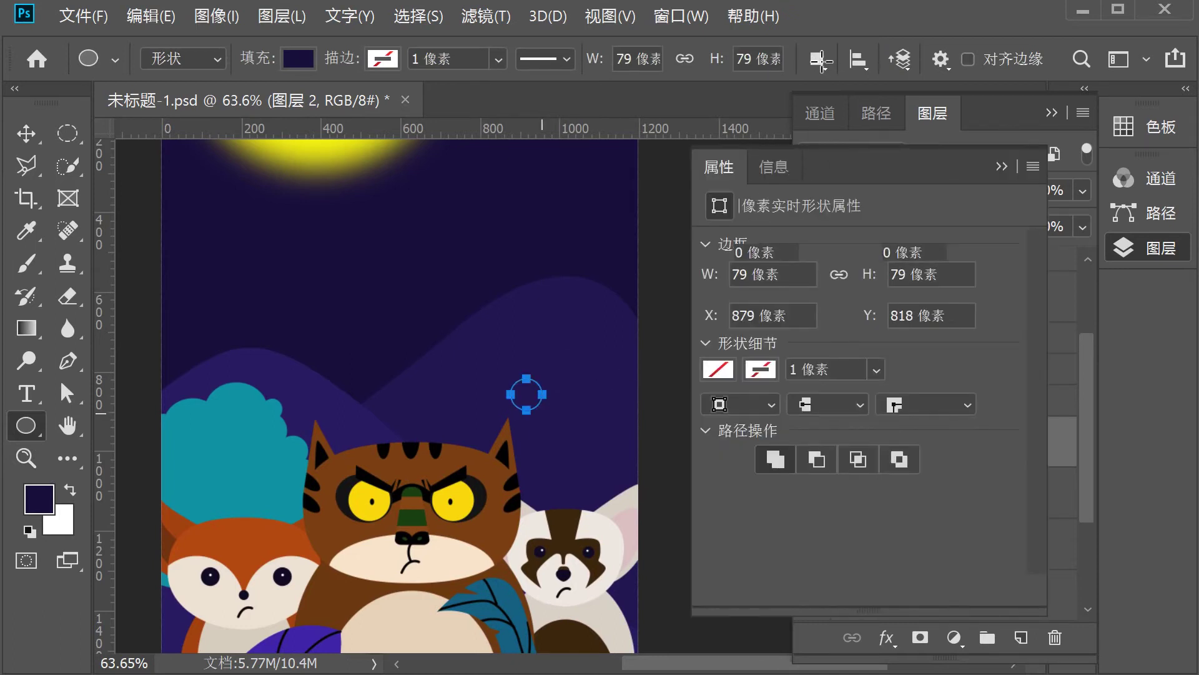
click(820, 60)
click(869, 116)
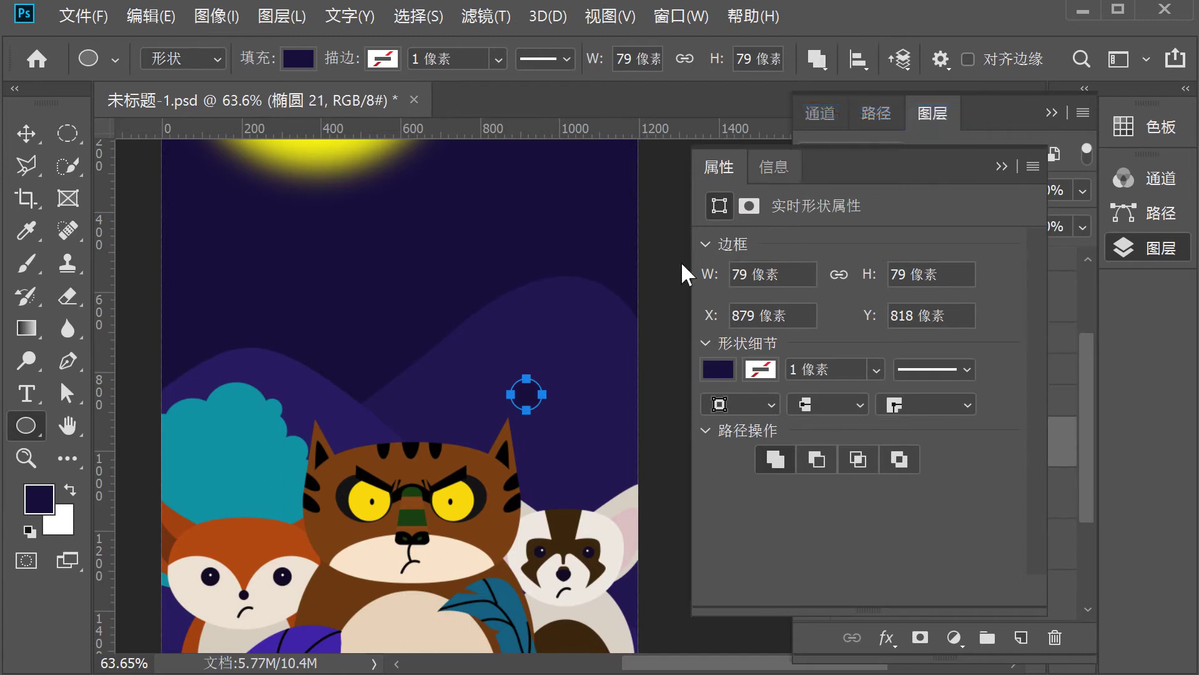
Fill the new circle on the right hill with teal 0a94a4, sampled from the left teal shape
click(1003, 166)
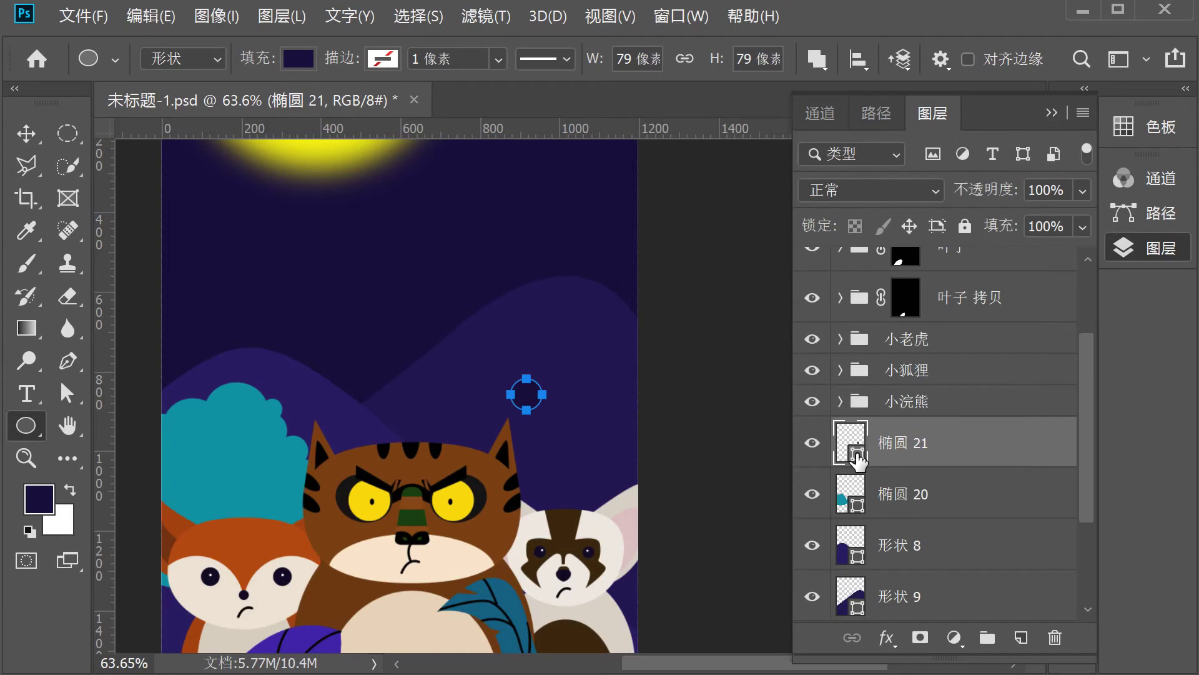
double_click(859, 461)
click(279, 420)
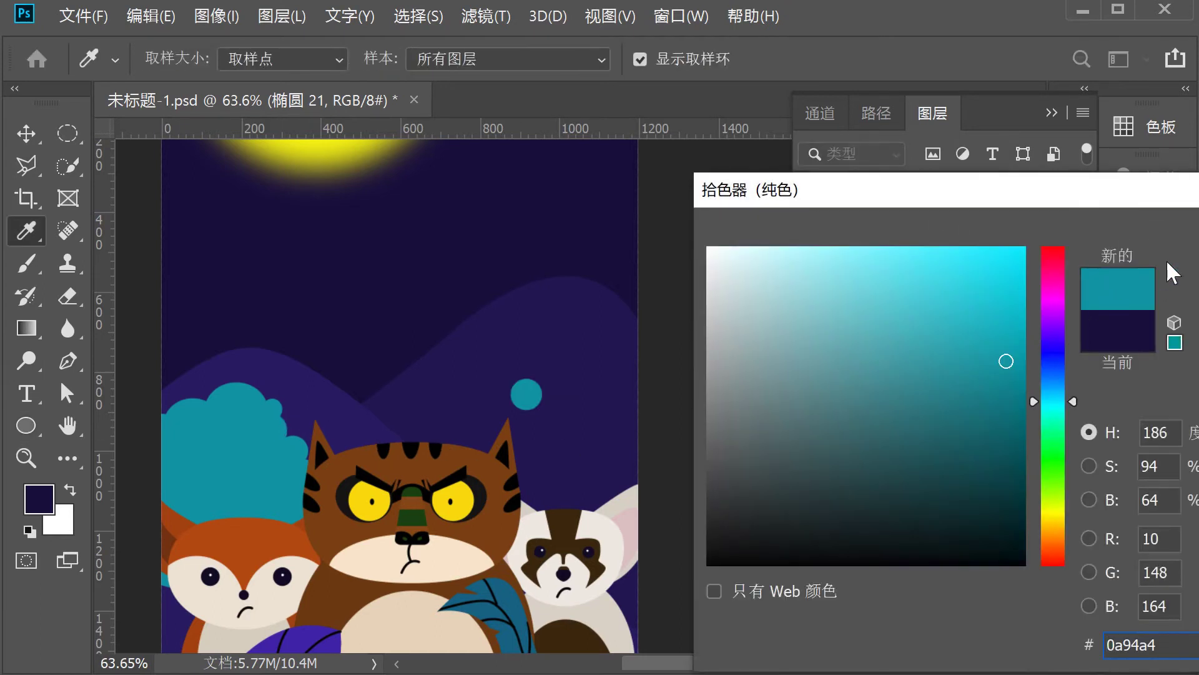
key(Return)
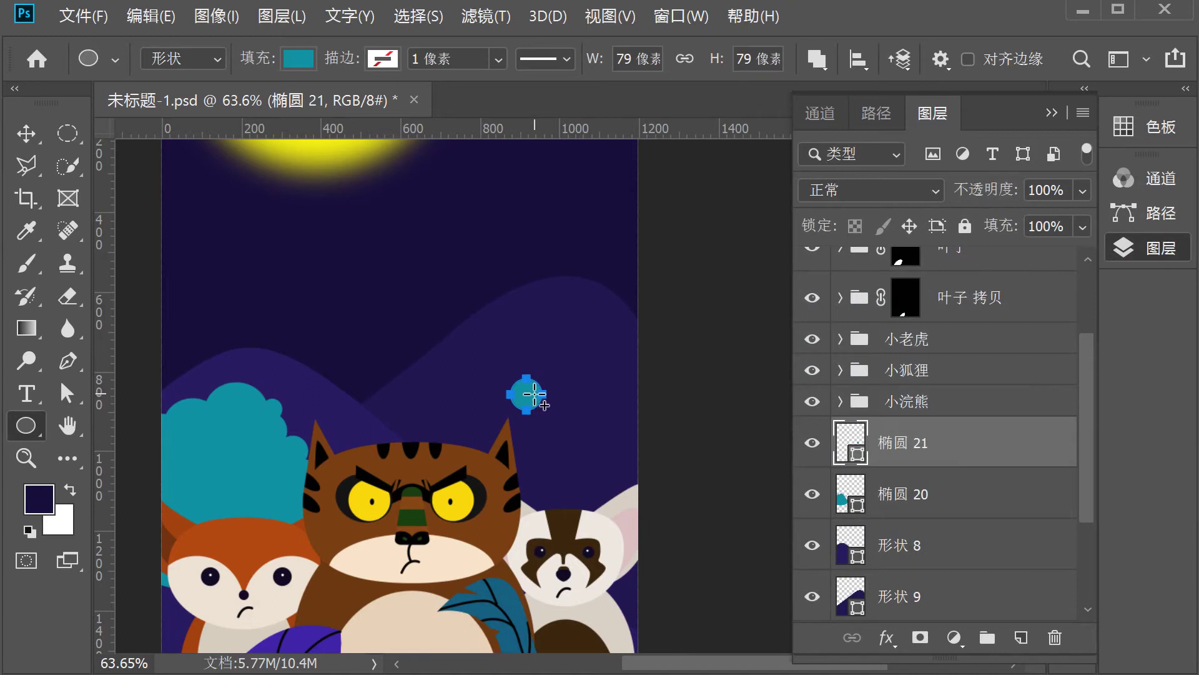
Add a 75 × 76 px ellipse at the circle's lower right and a 113 × 186 px ellipse behind the tiger's ear, rotated slightly clockwise
drag(534, 392, 565, 422)
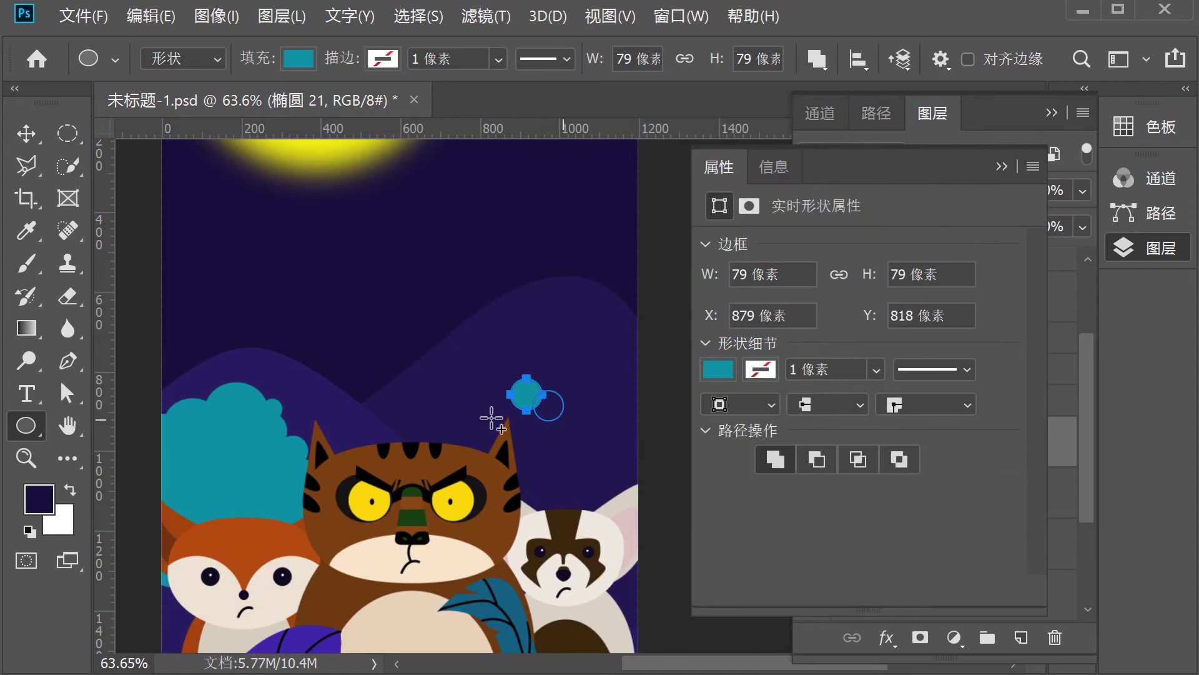
mouse_move(482, 409)
mouse_down()
mouse_move(536, 459)
mouse_move(536, 476)
mouse_up()
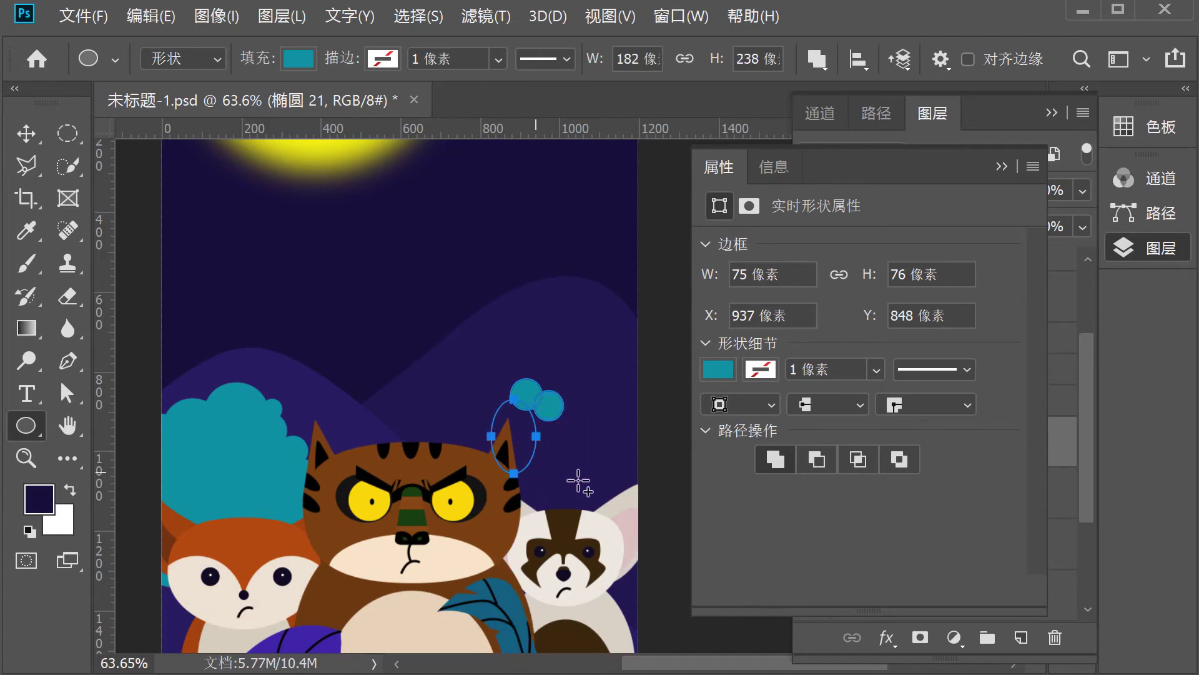
key(ctrl+t)
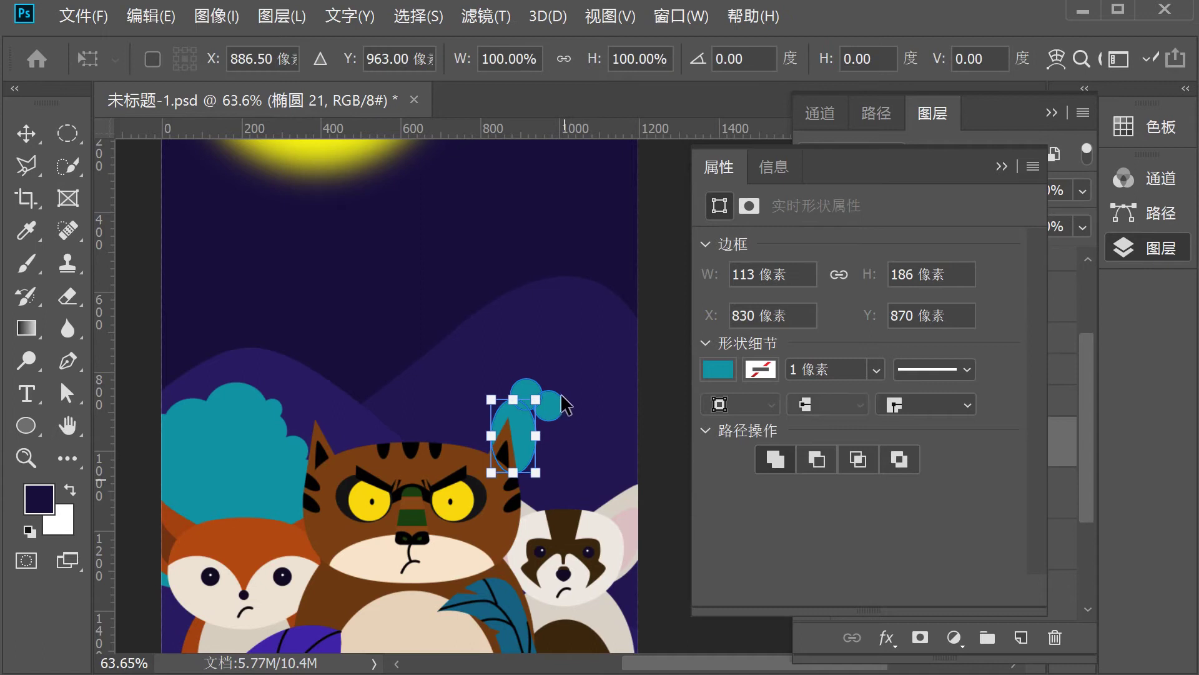
drag(556, 396, 505, 428)
key(Return)
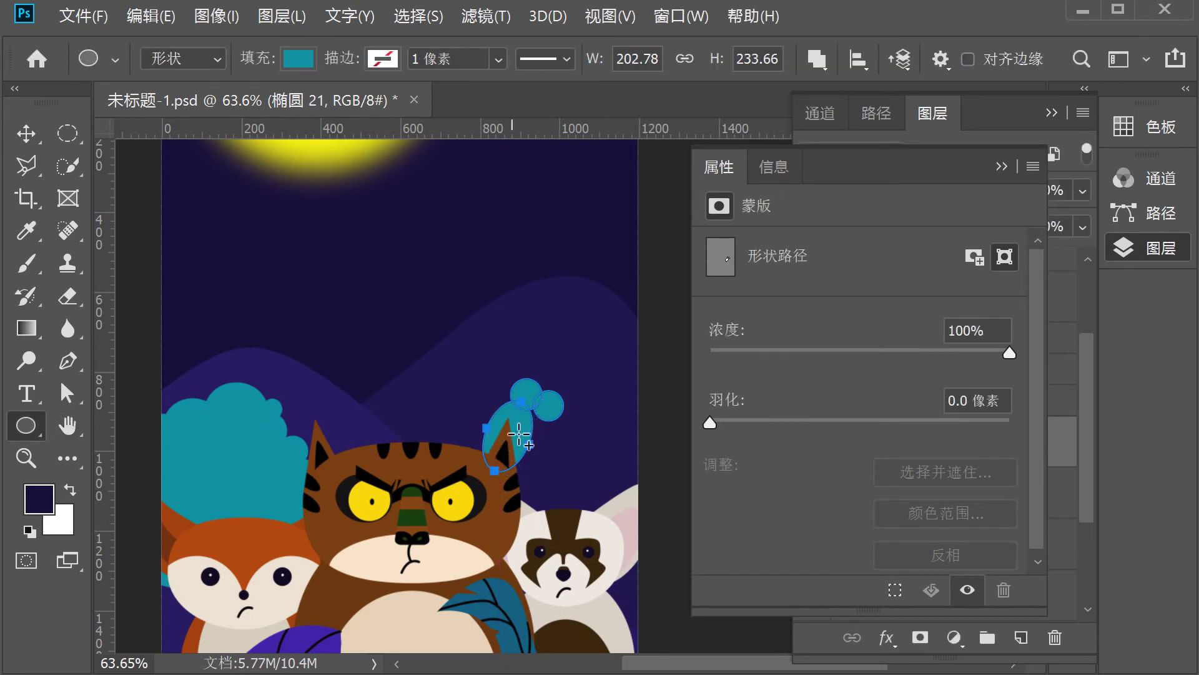
Extend the right teal shape with 128 × 99 px and 118 × 98 px ellipses beside the ear and a 126 × 118 px ellipse farther right
drag(527, 406, 570, 443)
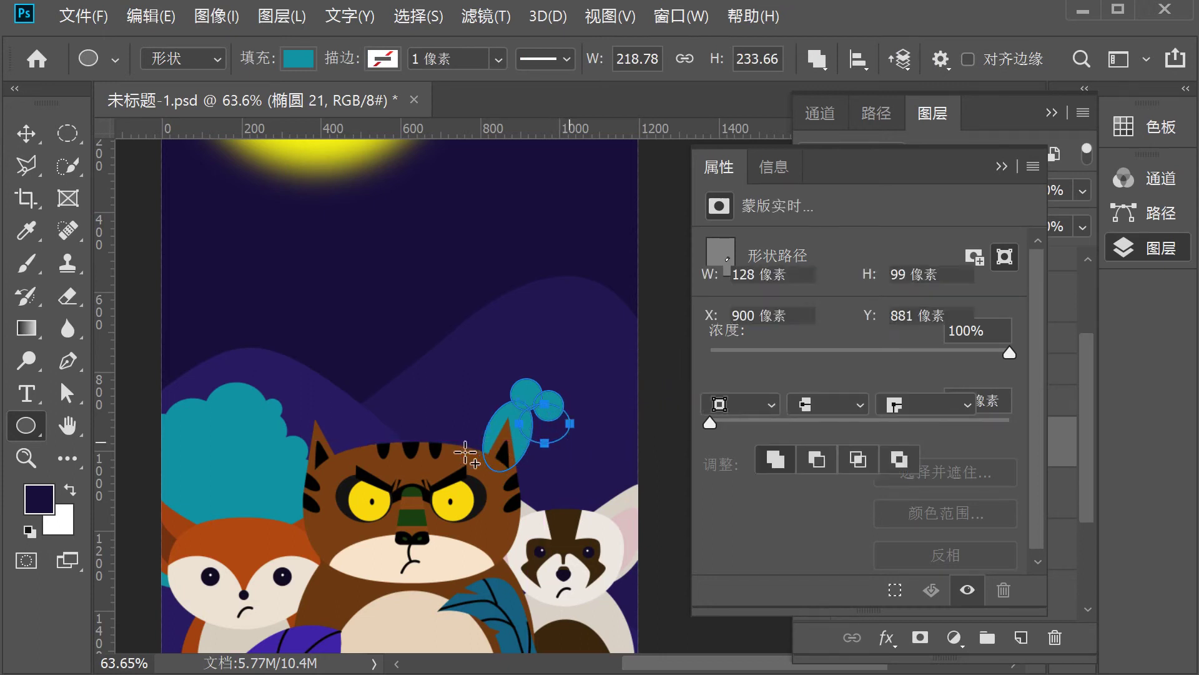
drag(464, 440, 507, 478)
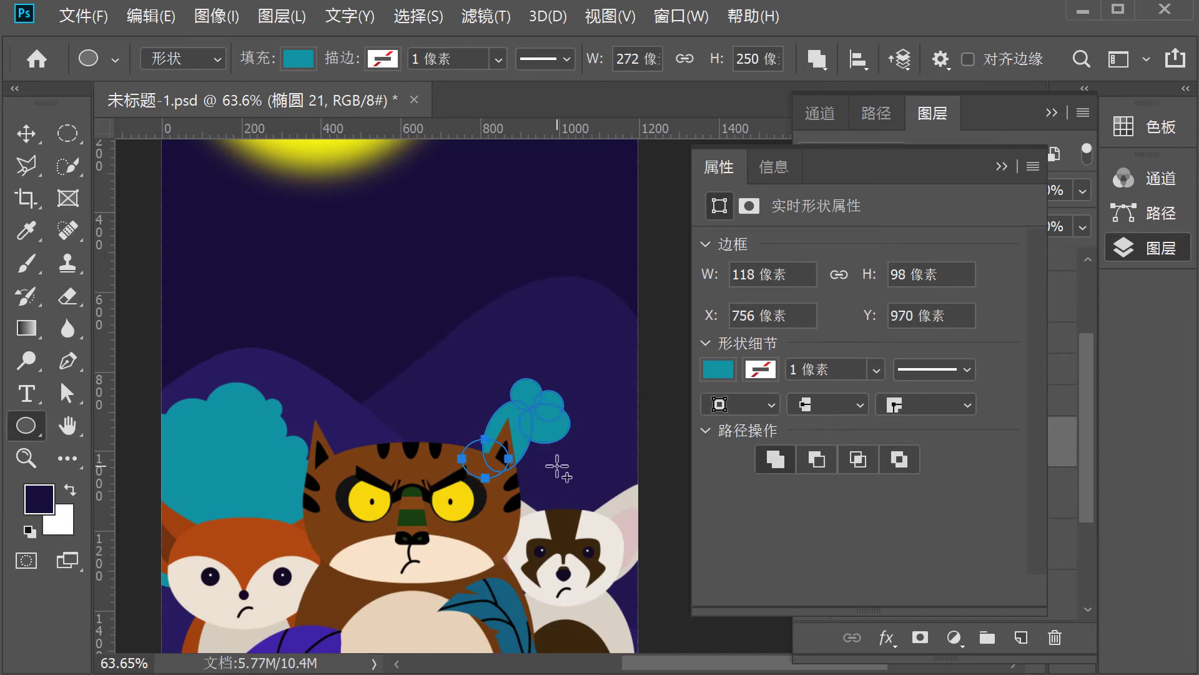
drag(558, 422, 603, 473)
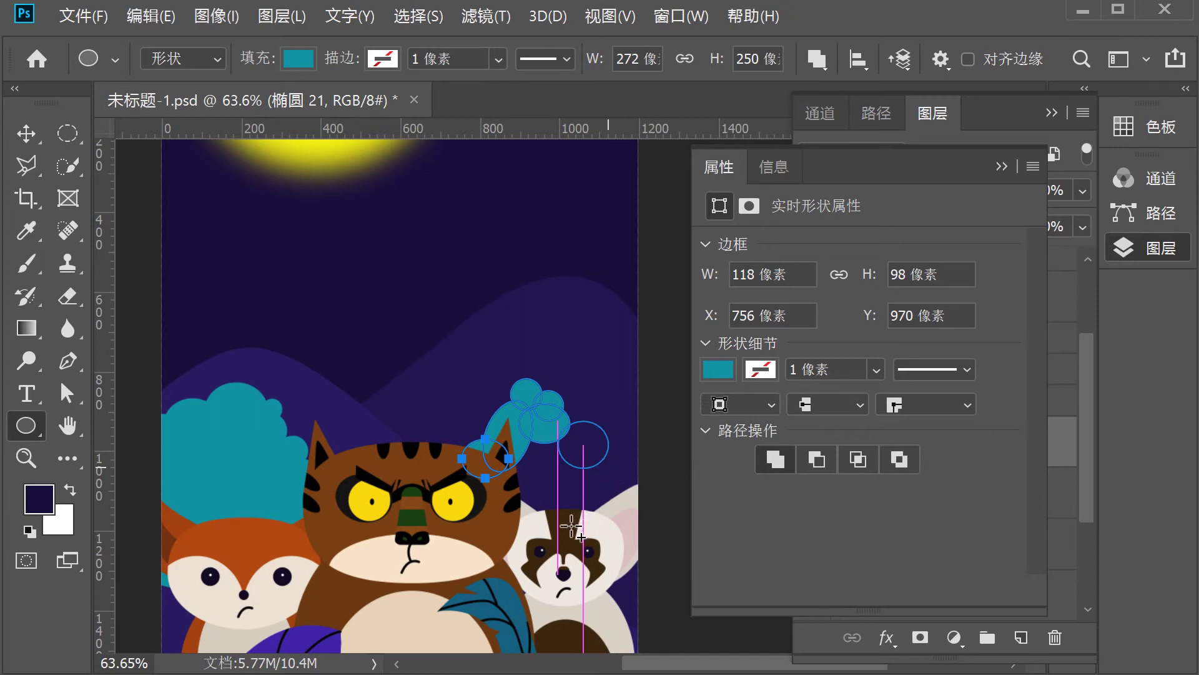
Carry the right teal shape past the canvas edge with a 67 × 81 px ellipse, a 129 × 131 px ellipse and a smaller one above it
drag(595, 459, 620, 489)
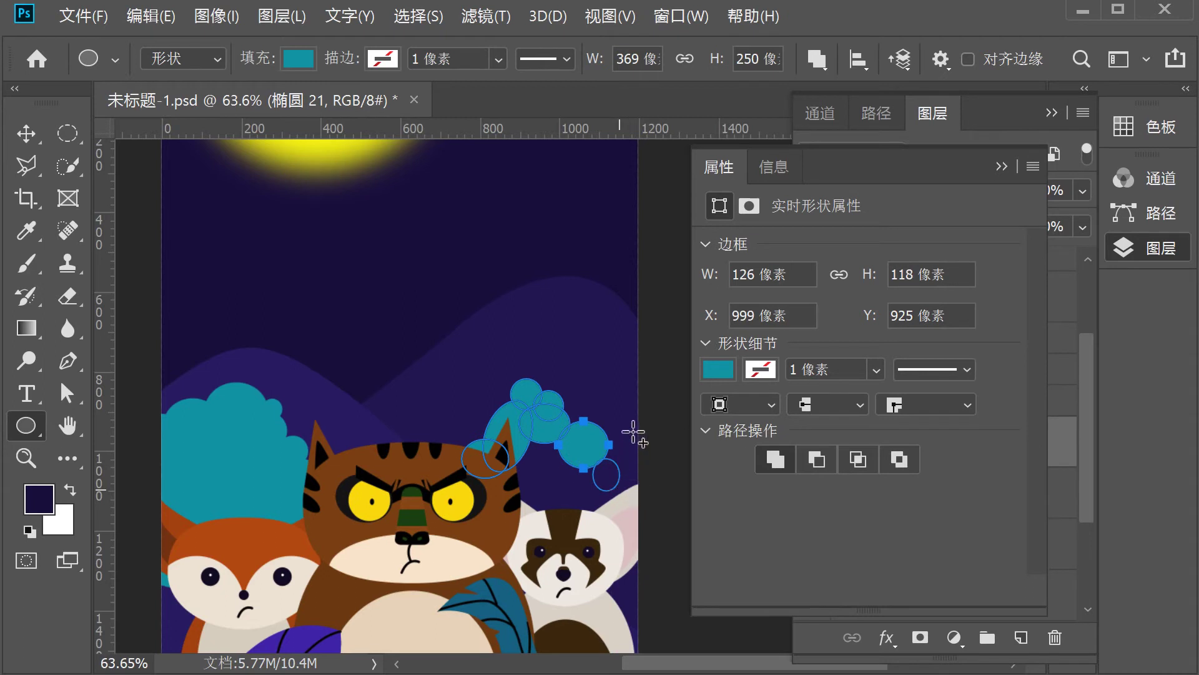
drag(618, 459, 662, 492)
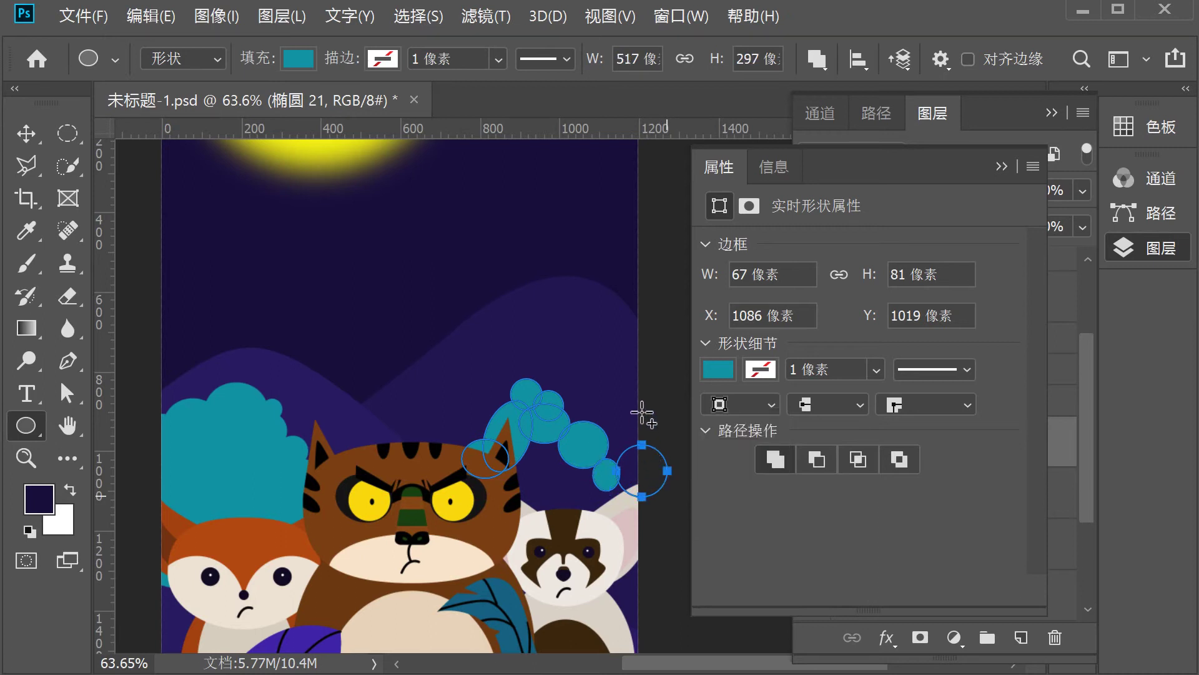
drag(631, 414, 667, 455)
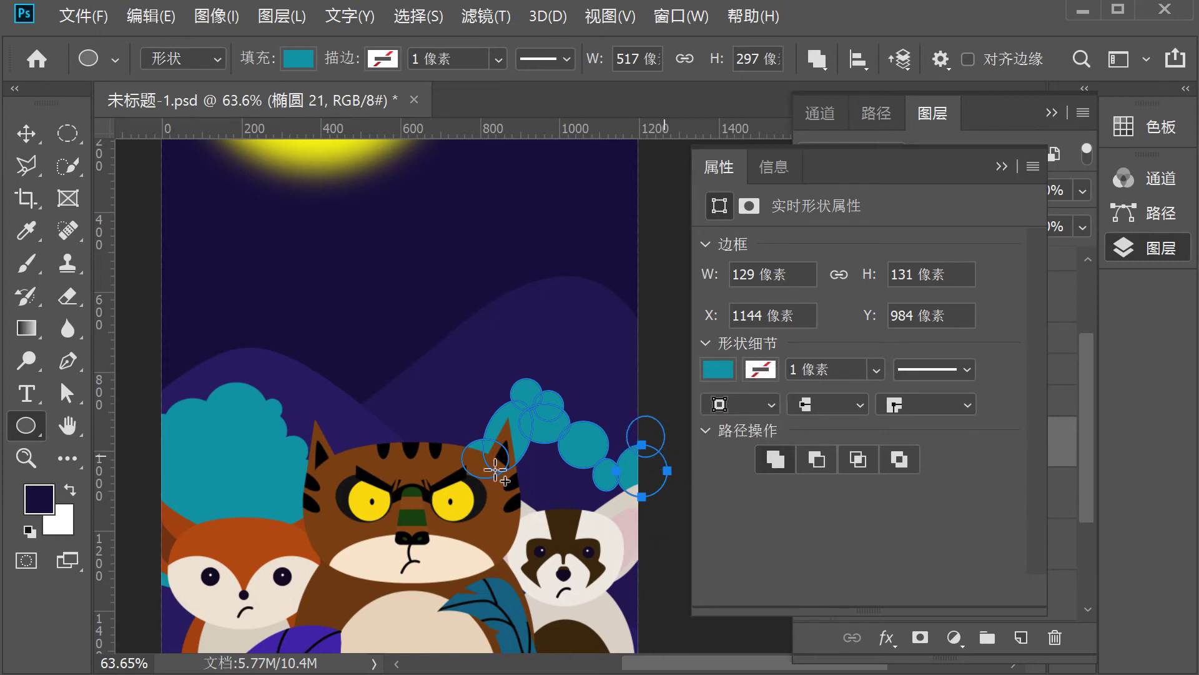
Fill the right teal shape's lower area with 247 × 199, 90 × 134 and 406 × 252 px ellipses and another wide one behind the raccoon
drag(504, 446, 588, 518)
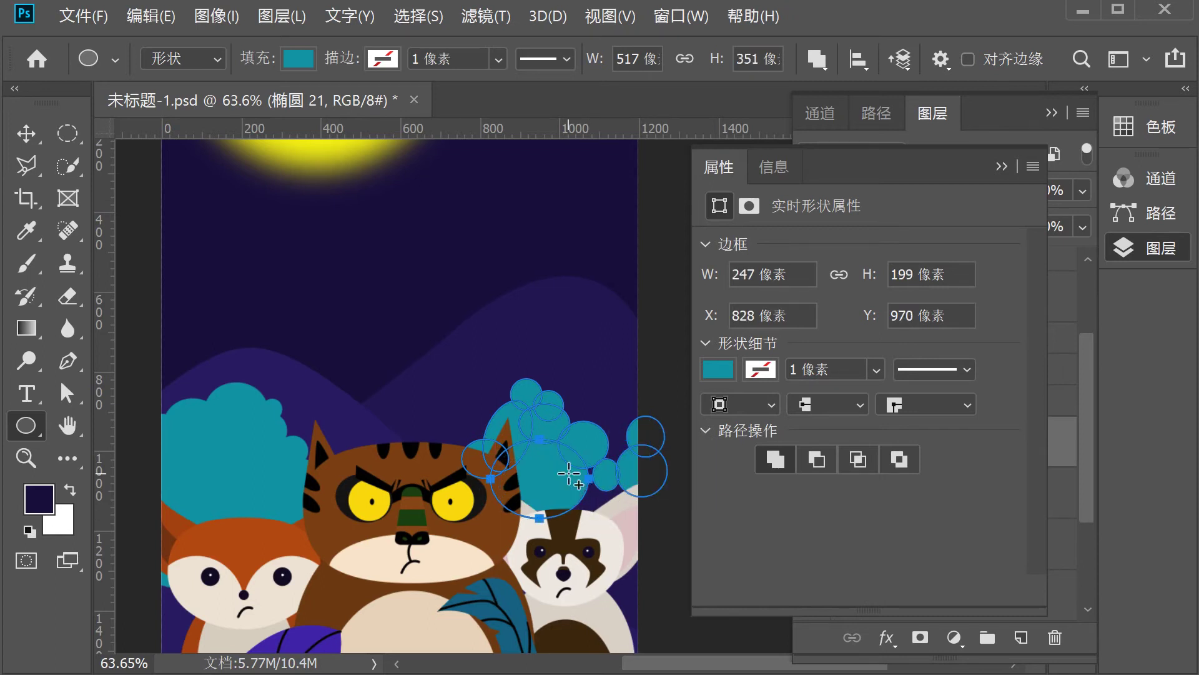
drag(571, 469, 604, 510)
drag(566, 481, 674, 558)
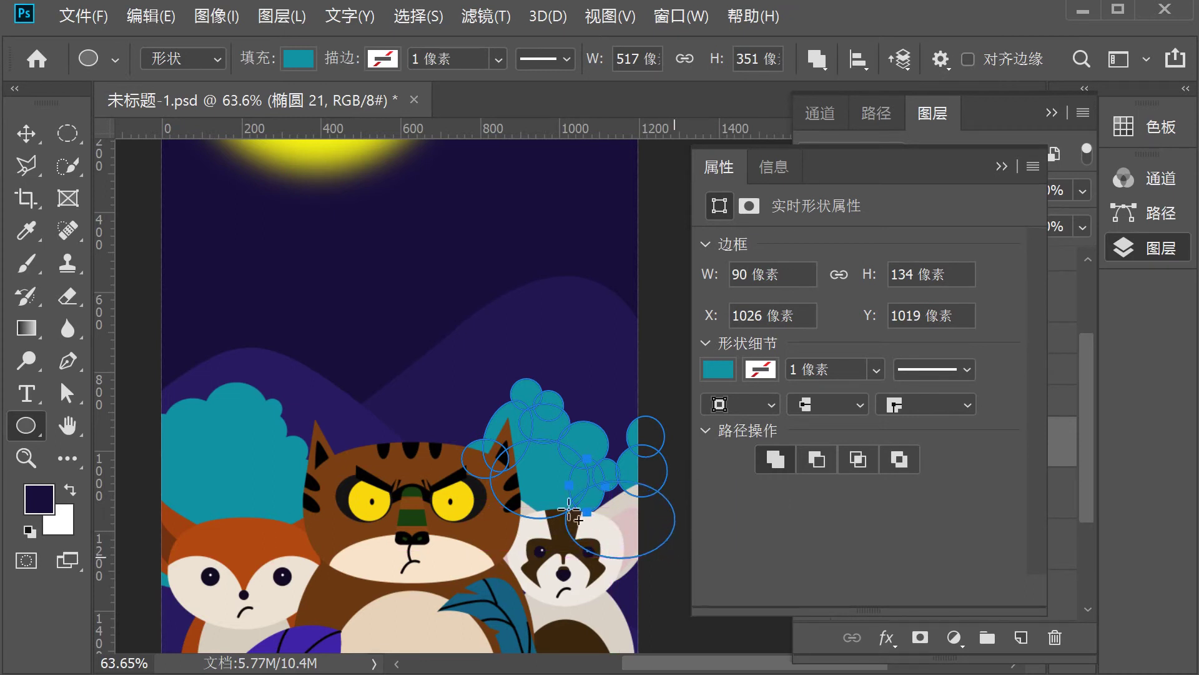
drag(460, 471, 599, 563)
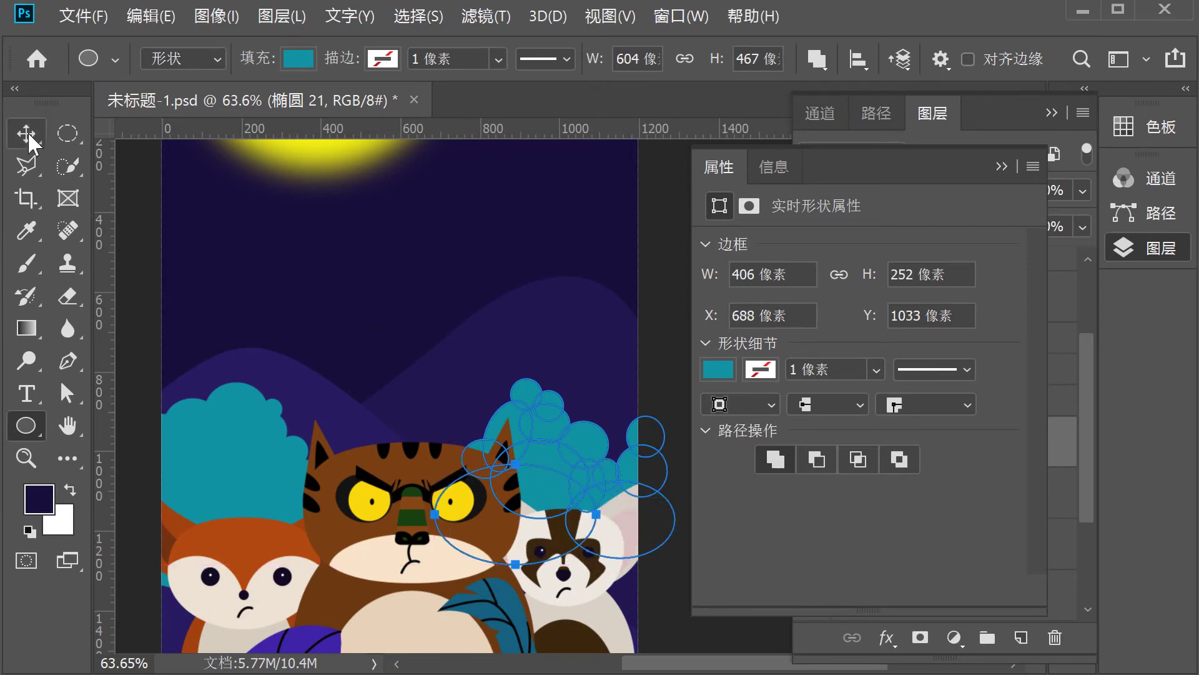
click(26, 133)
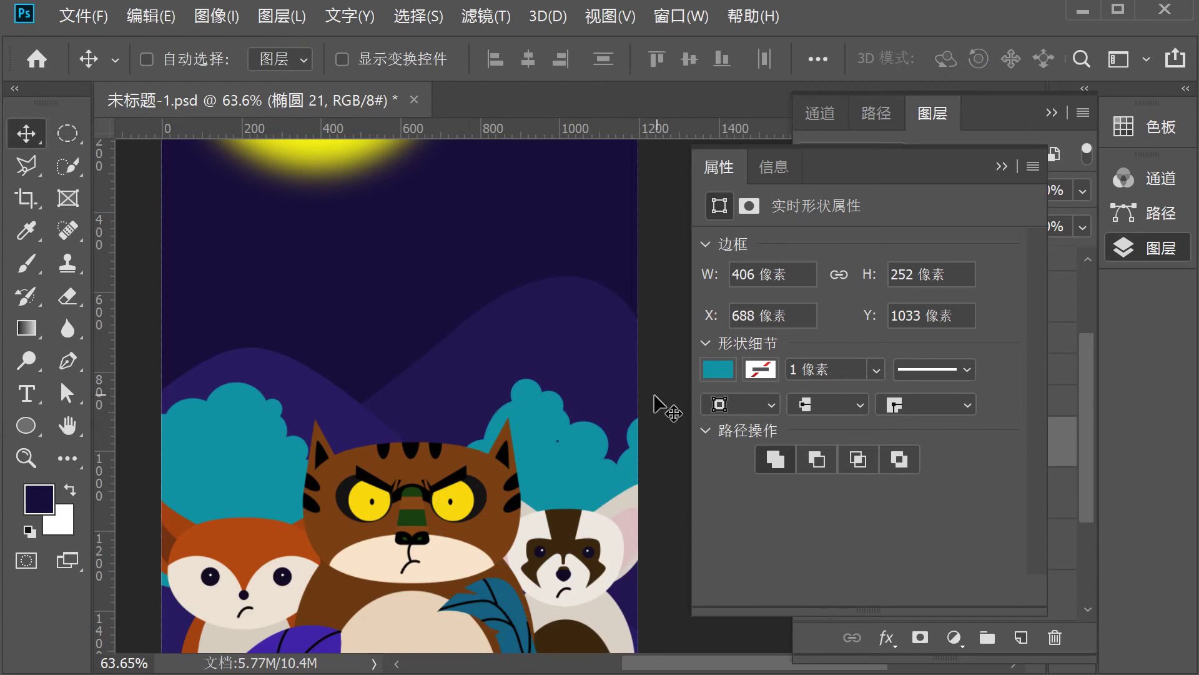
Move the left anchor of the 126 × 118 px ellipse outward to close the small gap inside the right teal shape
key(a)
click(582, 454)
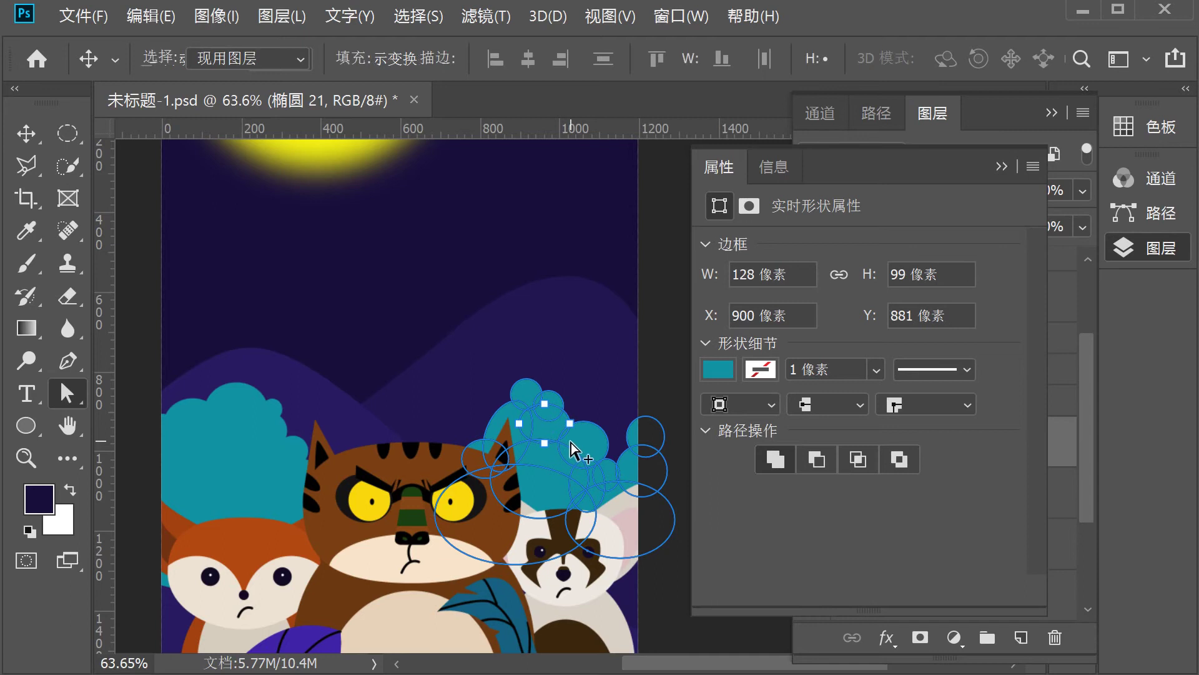
scroll(573, 450, up, 3)
click(557, 458)
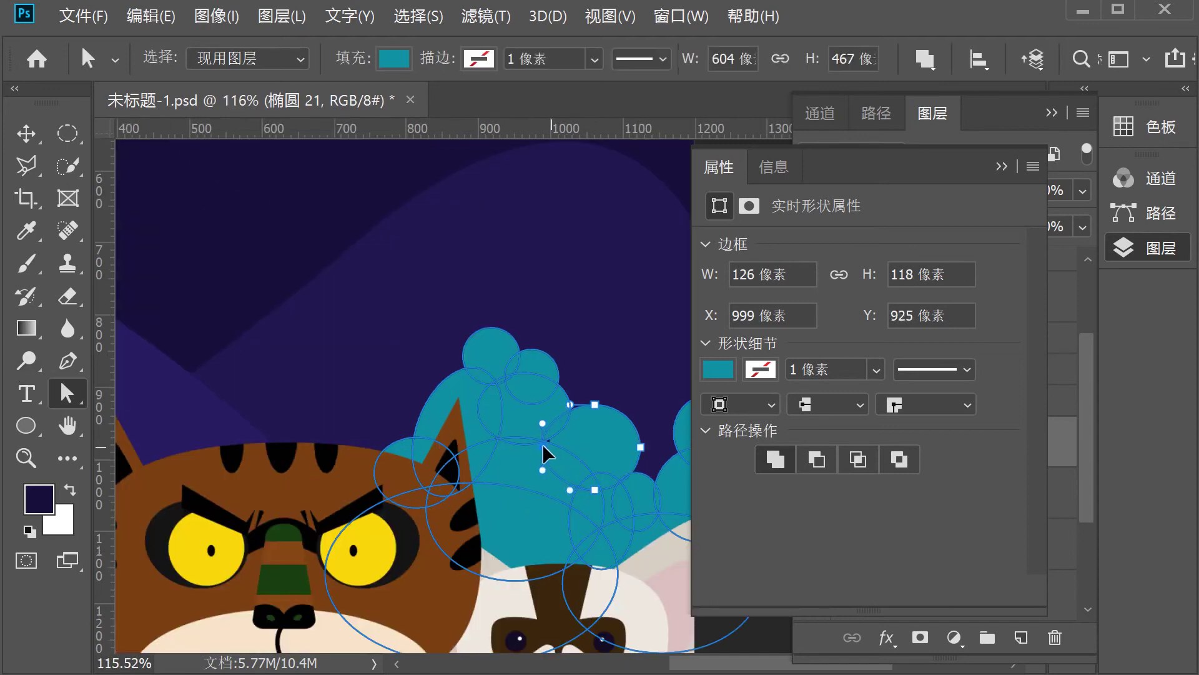
scroll(583, 487, down, 2)
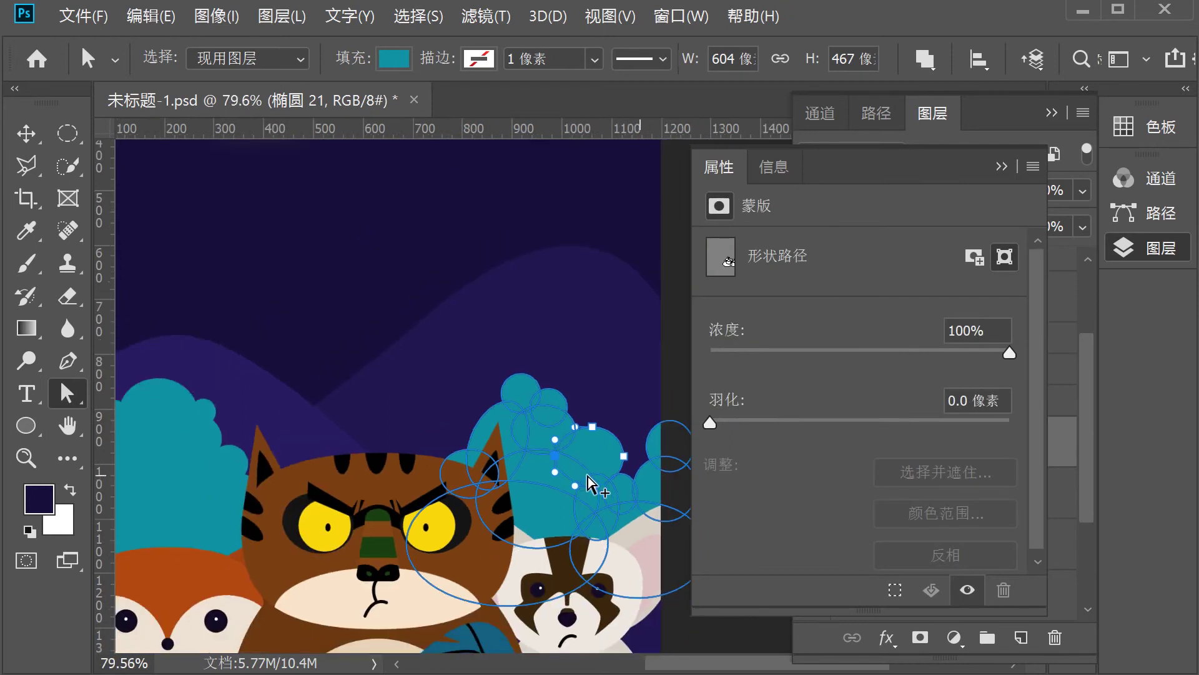
Shift the right teal bush slightly left and the left teal bush slightly left and down behind the animals
click(1001, 167)
scroll(624, 388, down, 1)
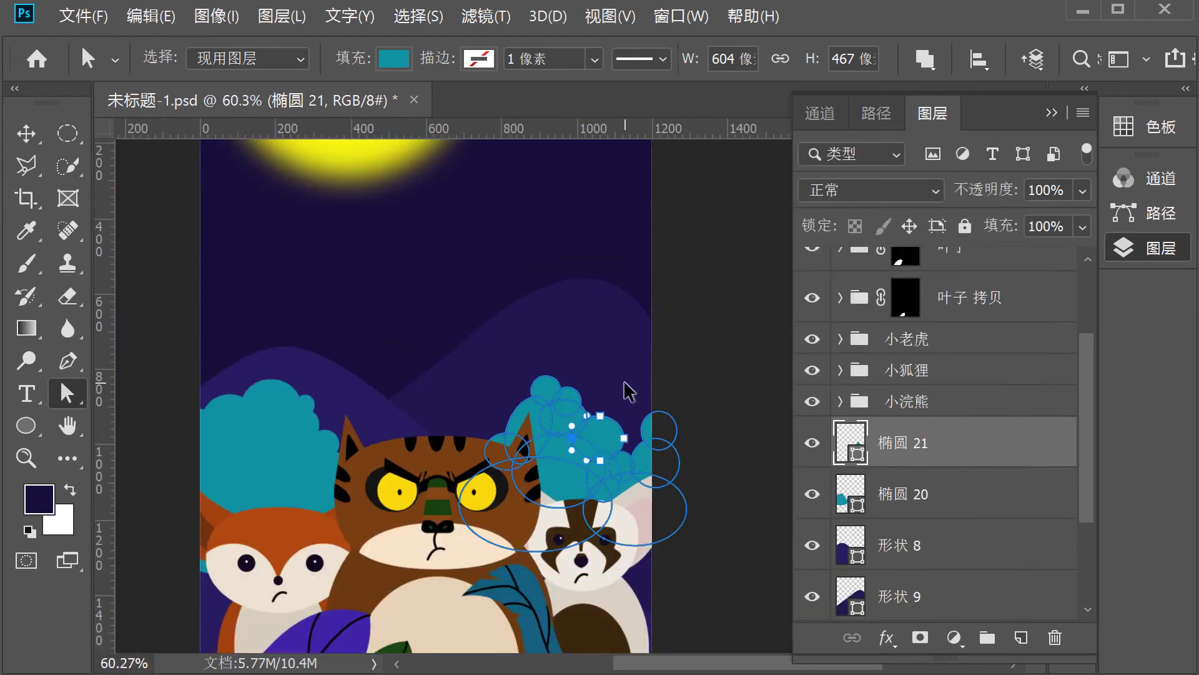
click(26, 134)
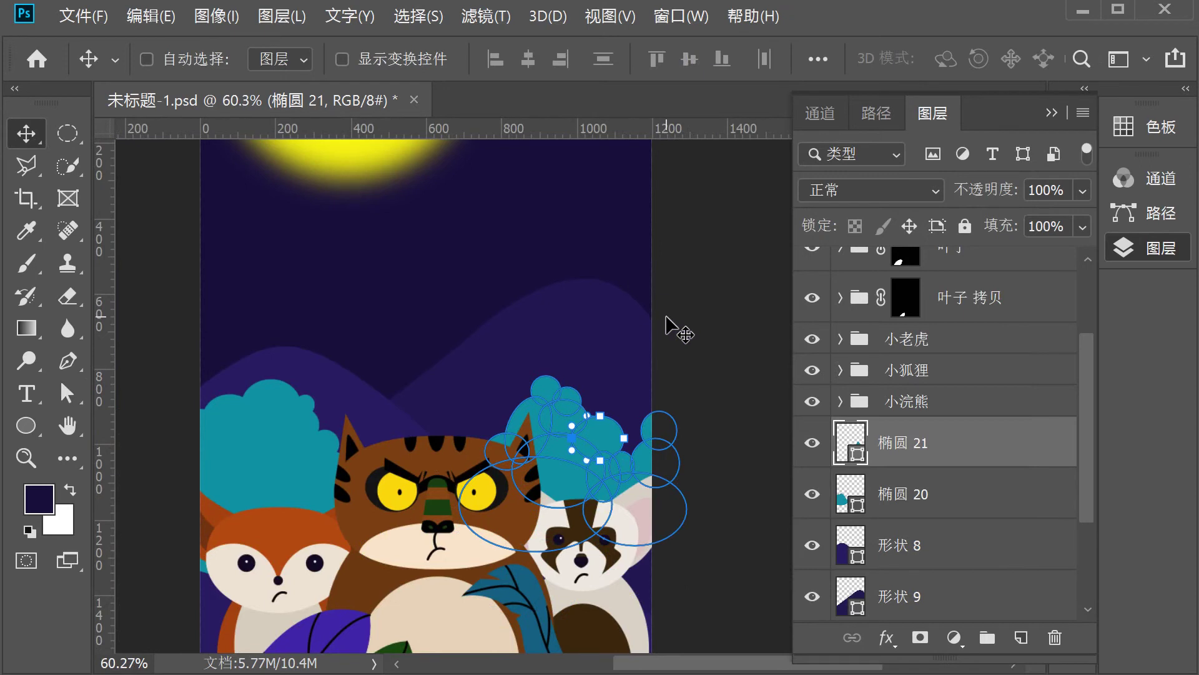
scroll(497, 379, down, 1)
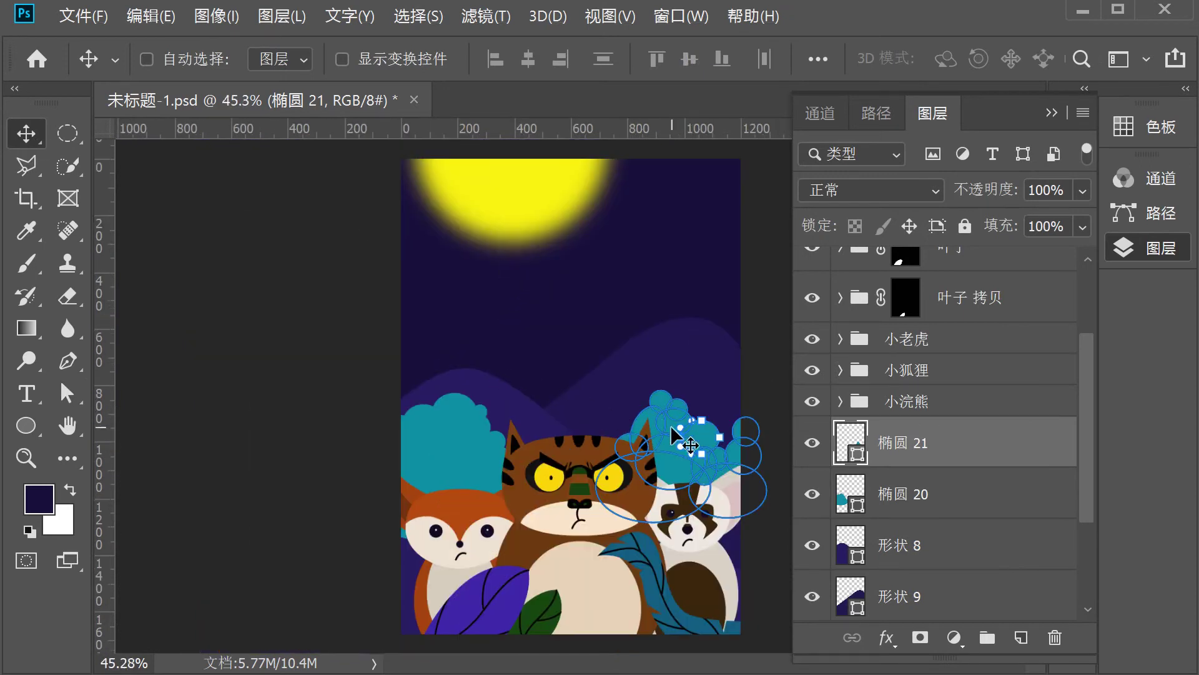
drag(701, 428, 678, 455)
ctrl+click(434, 460)
drag(429, 452, 430, 436)
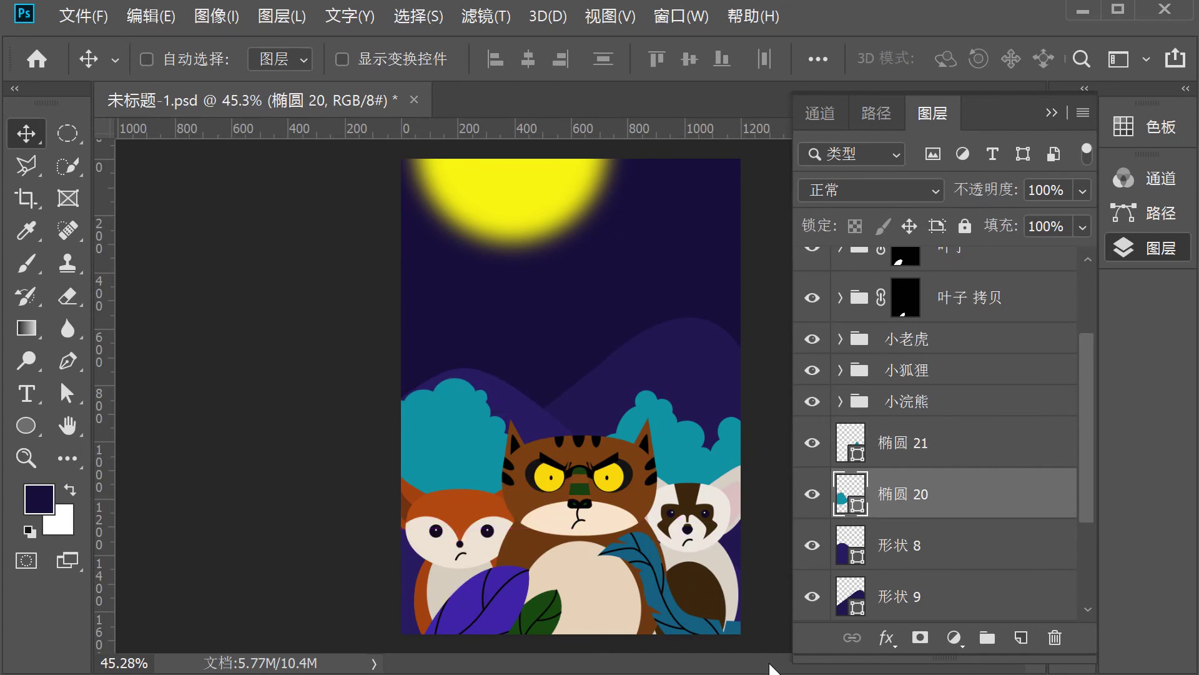
mouse_move(453, 455)
mouse_down()
mouse_move(434, 456)
mouse_move(450, 458)
mouse_up()
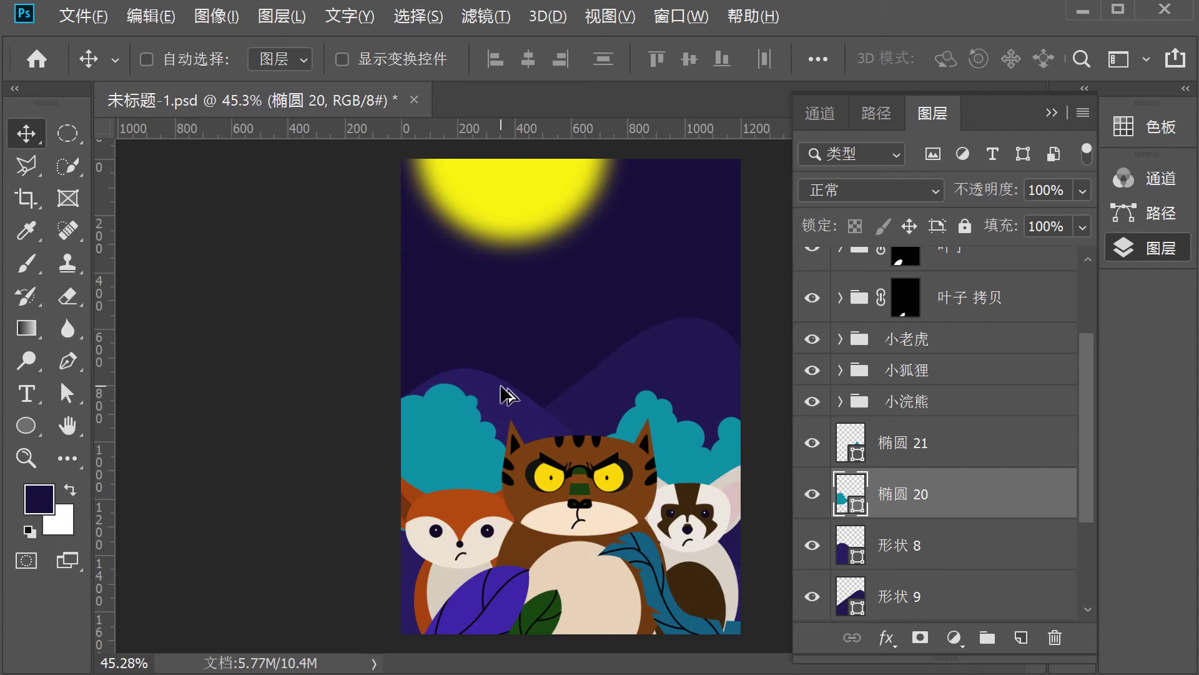
Raise the left hill and the right hill slightly behind the teal bushes
ctrl+click(494, 403)
drag(495, 402, 498, 387)
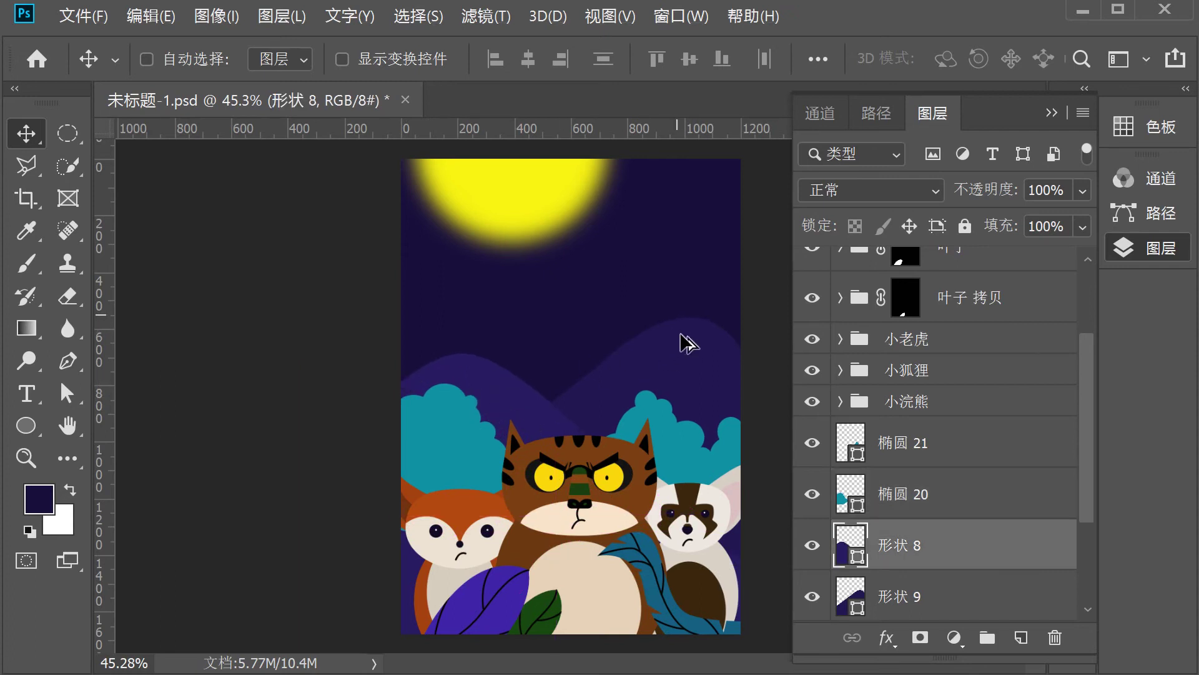
ctrl+click(680, 338)
drag(681, 337, 686, 331)
scroll(642, 385, down, 2)
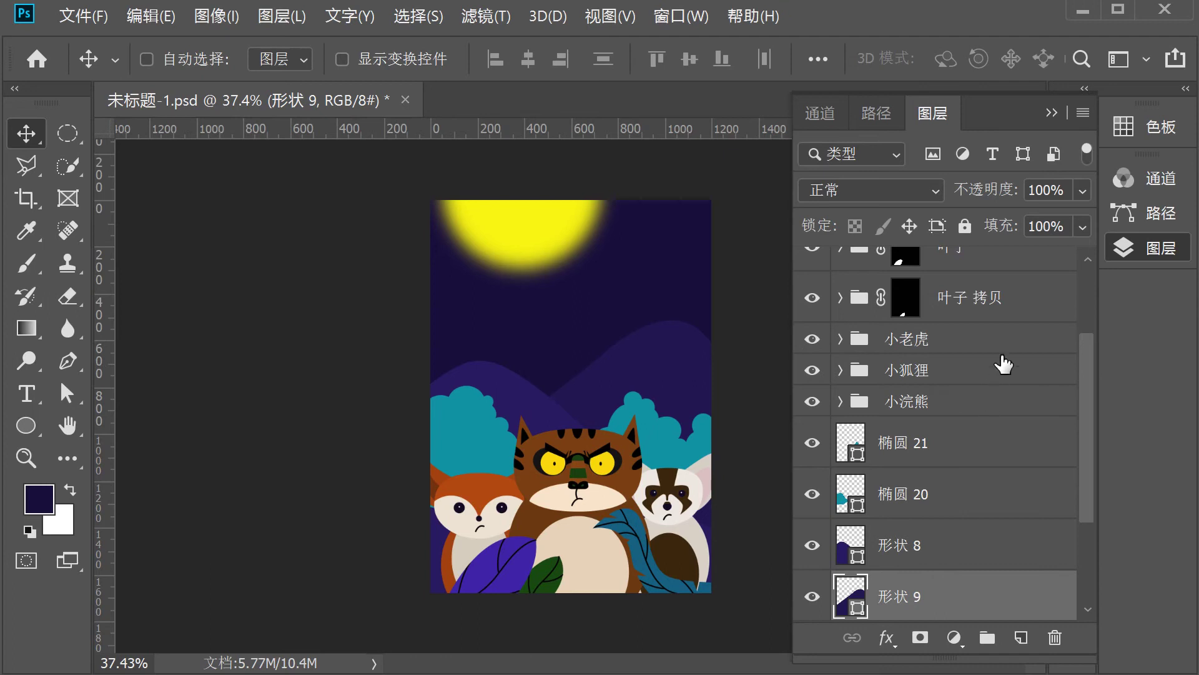
Add a new layer above the topmost 叶子 group, put it in its own group and name the group 植物
scroll(1003, 365, up, 3)
click(1013, 336)
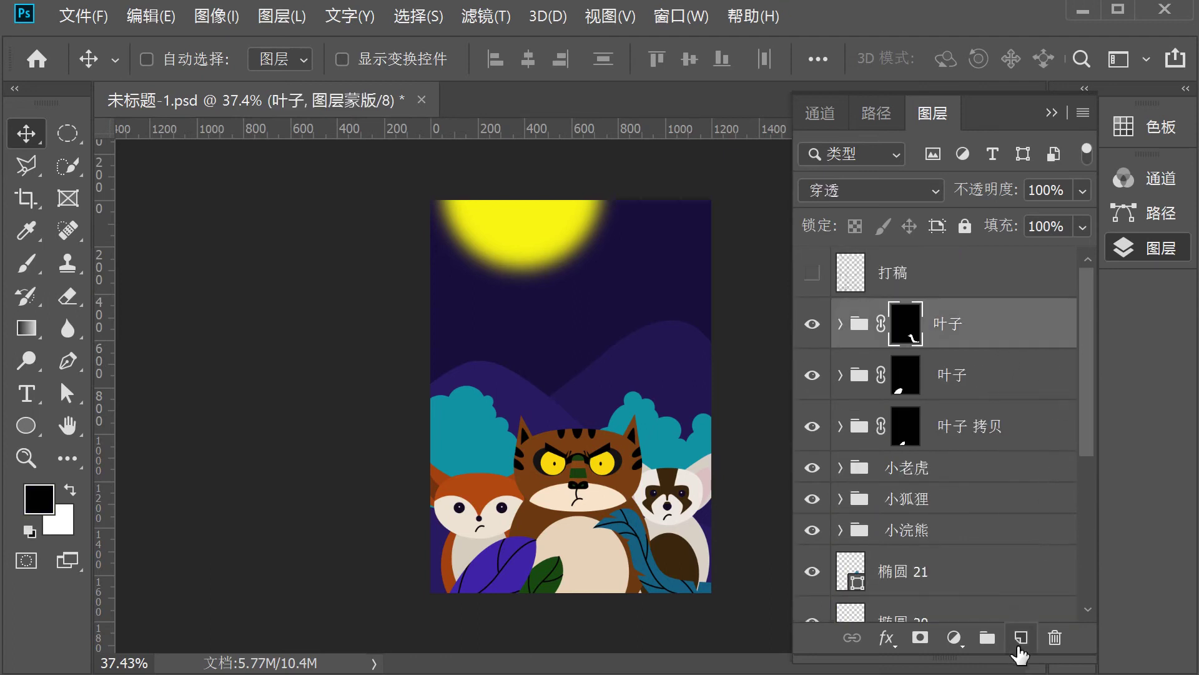
click(1021, 638)
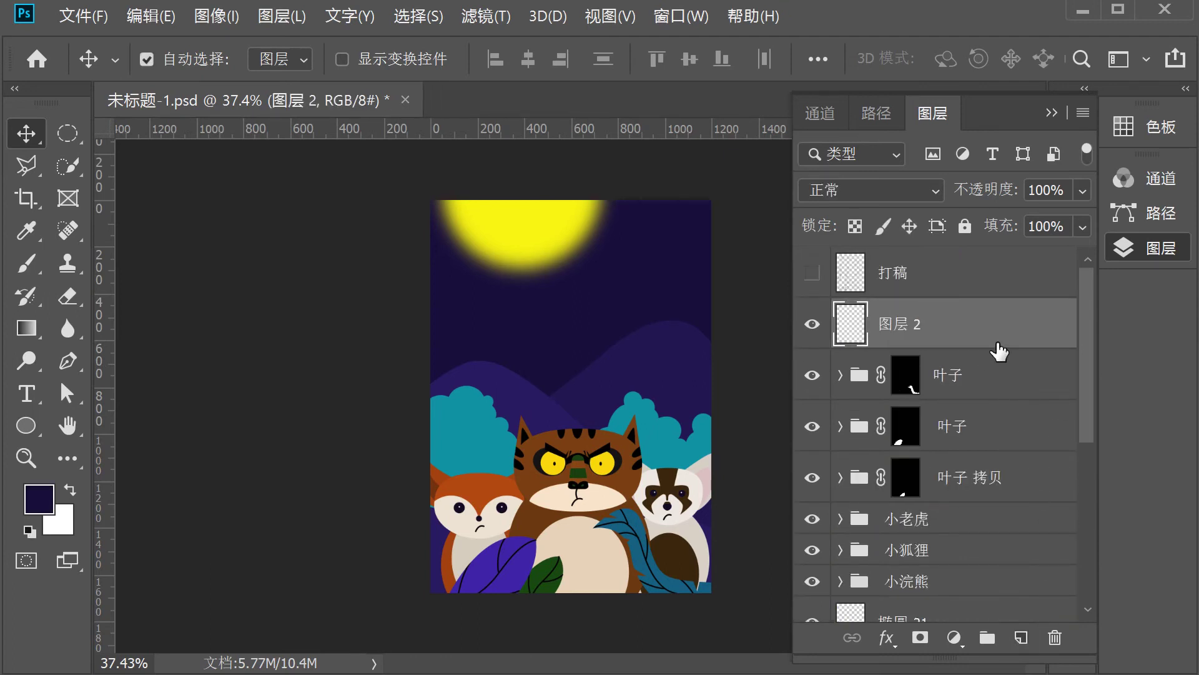
key(ctrl+g)
double_click(906, 313)
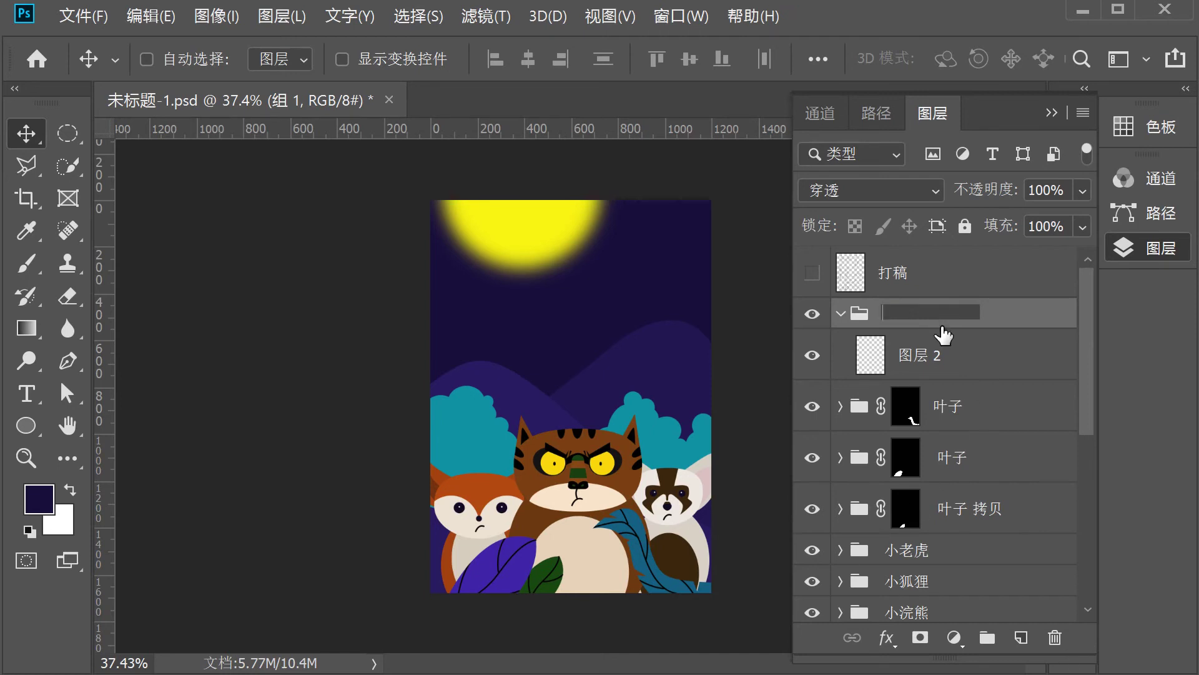
text(植物)
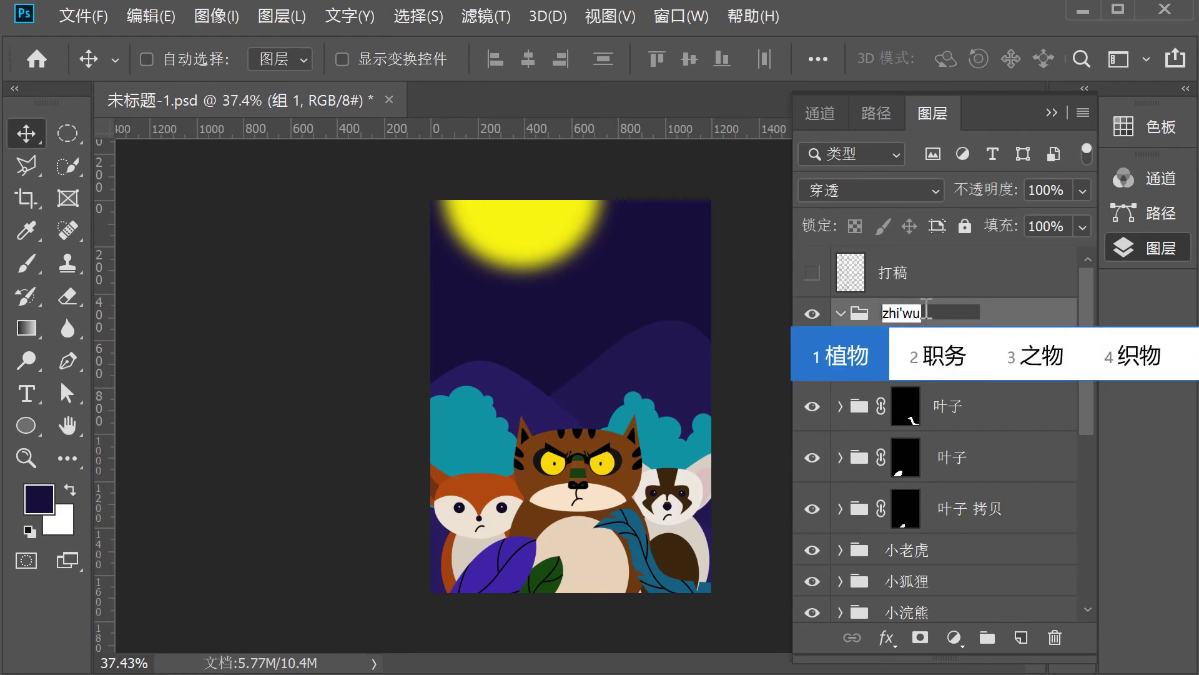
On the blank layer in the 植物 group, start a tall plant shape with the Pen tool over the left bush, curving two bulges along its right side
click(953, 353)
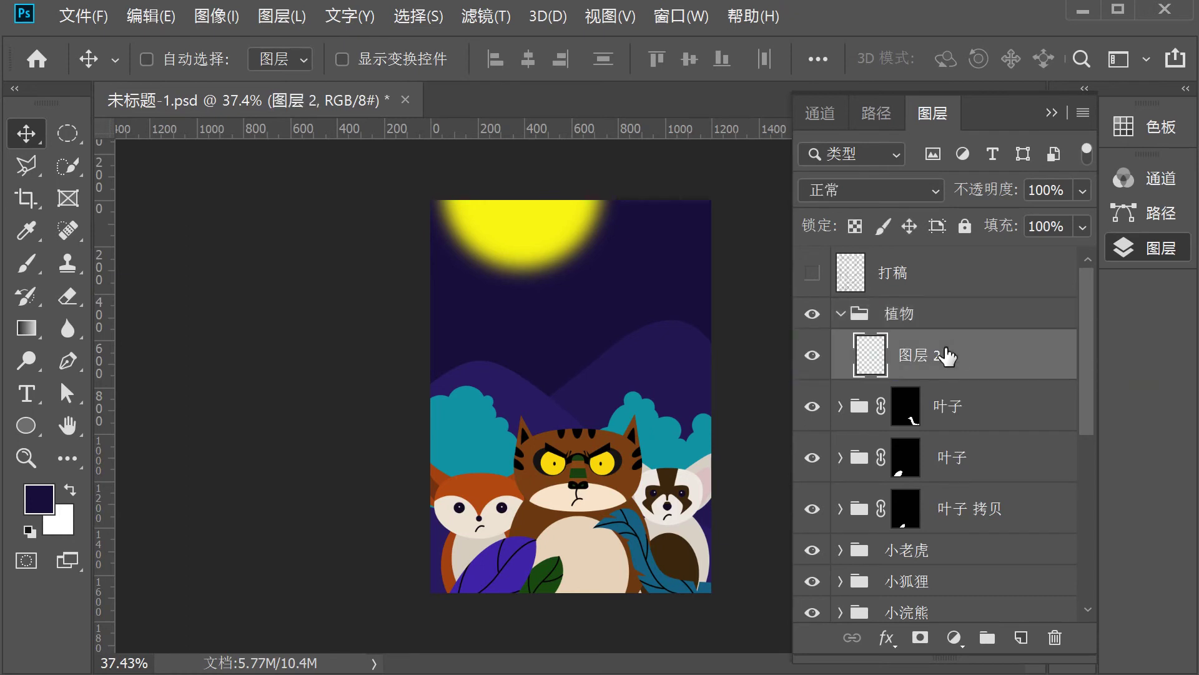
scroll(428, 381, up, 2)
scroll(461, 370, up, 1)
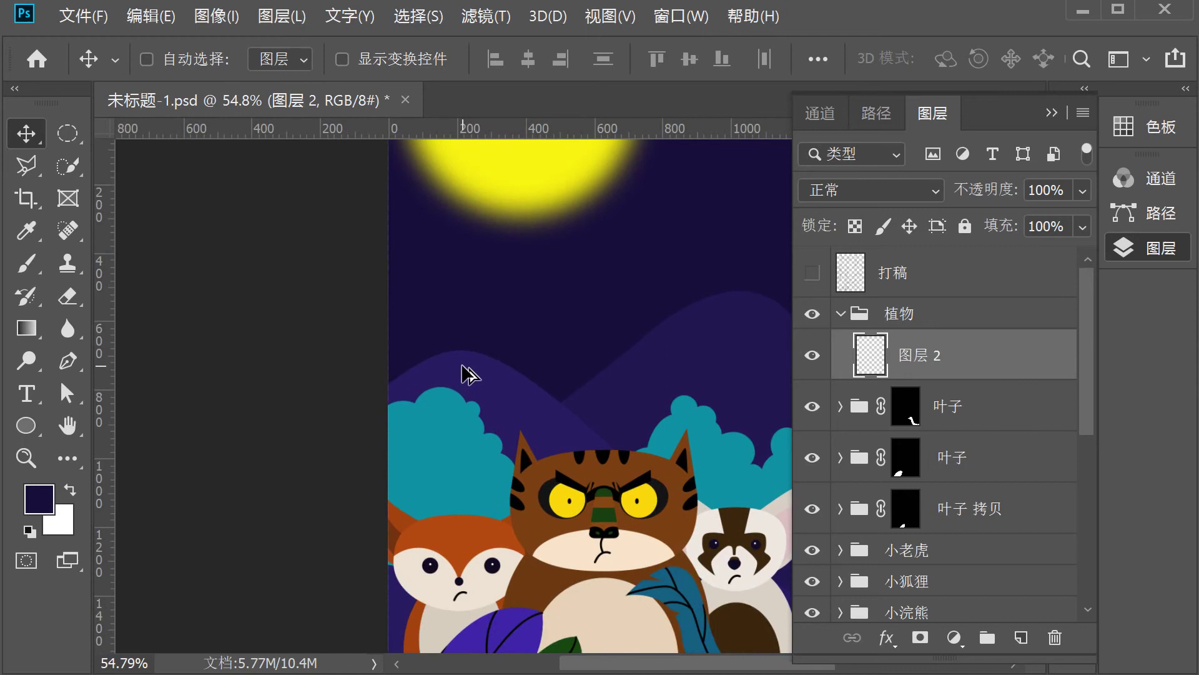
scroll(509, 380, up, 1)
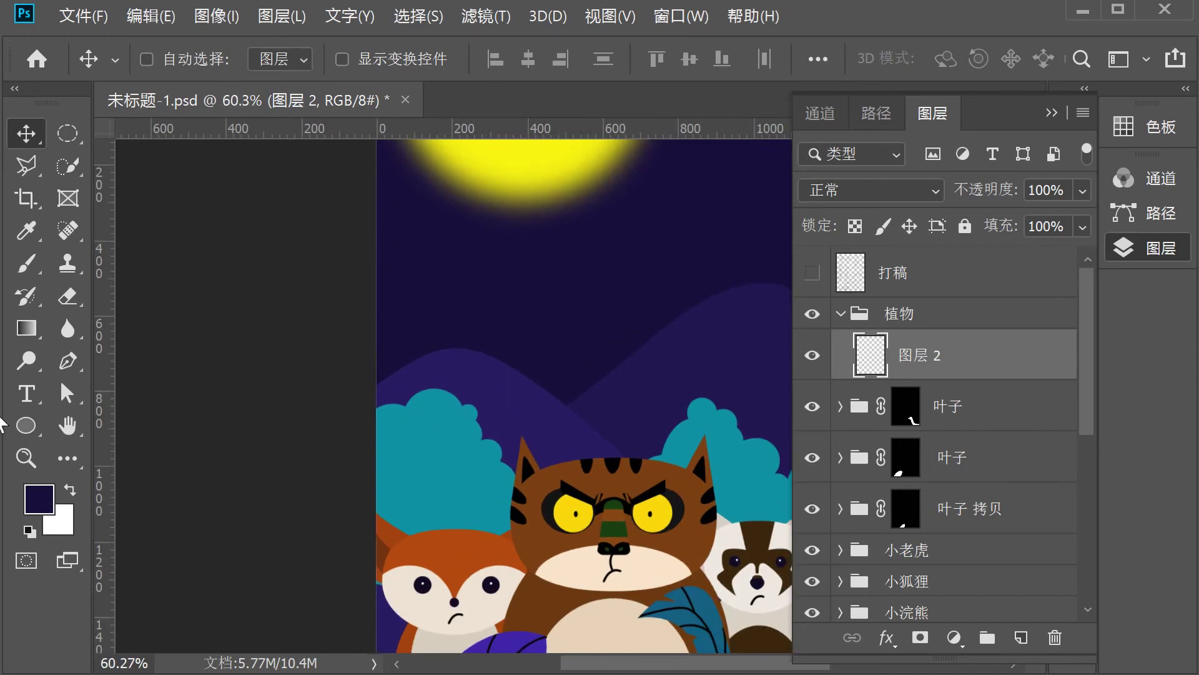
click(68, 361)
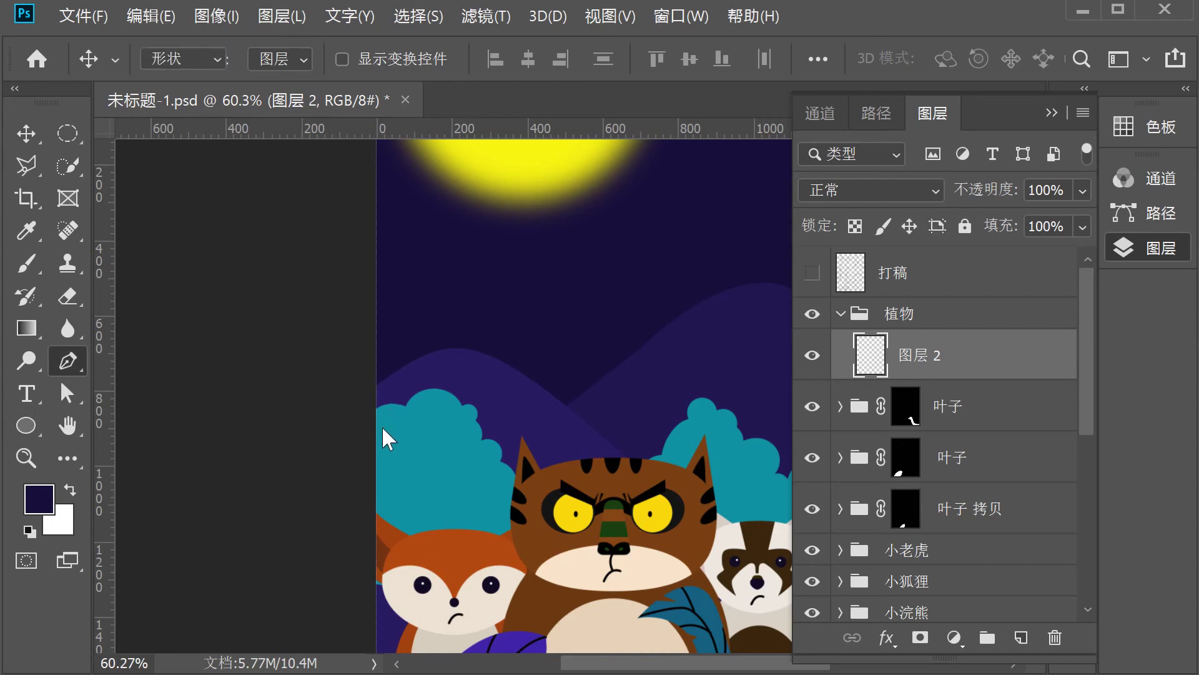
click(384, 492)
click(468, 231)
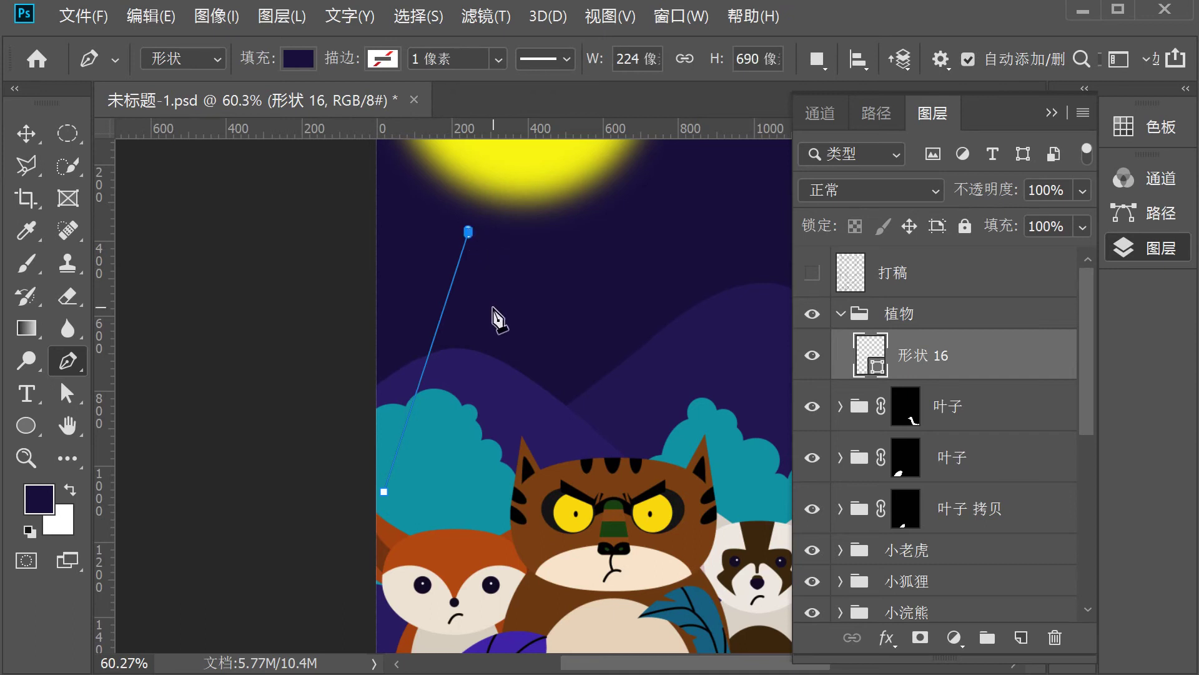
drag(483, 308, 515, 250)
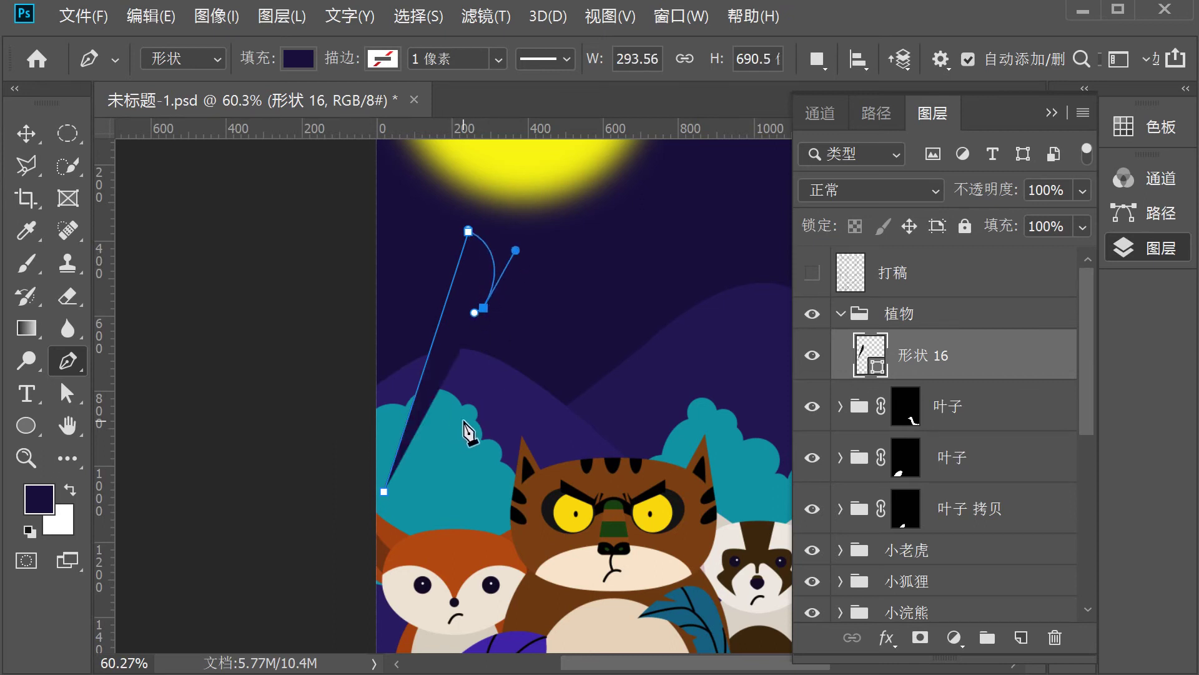
drag(464, 421, 451, 421)
drag(480, 319, 500, 365)
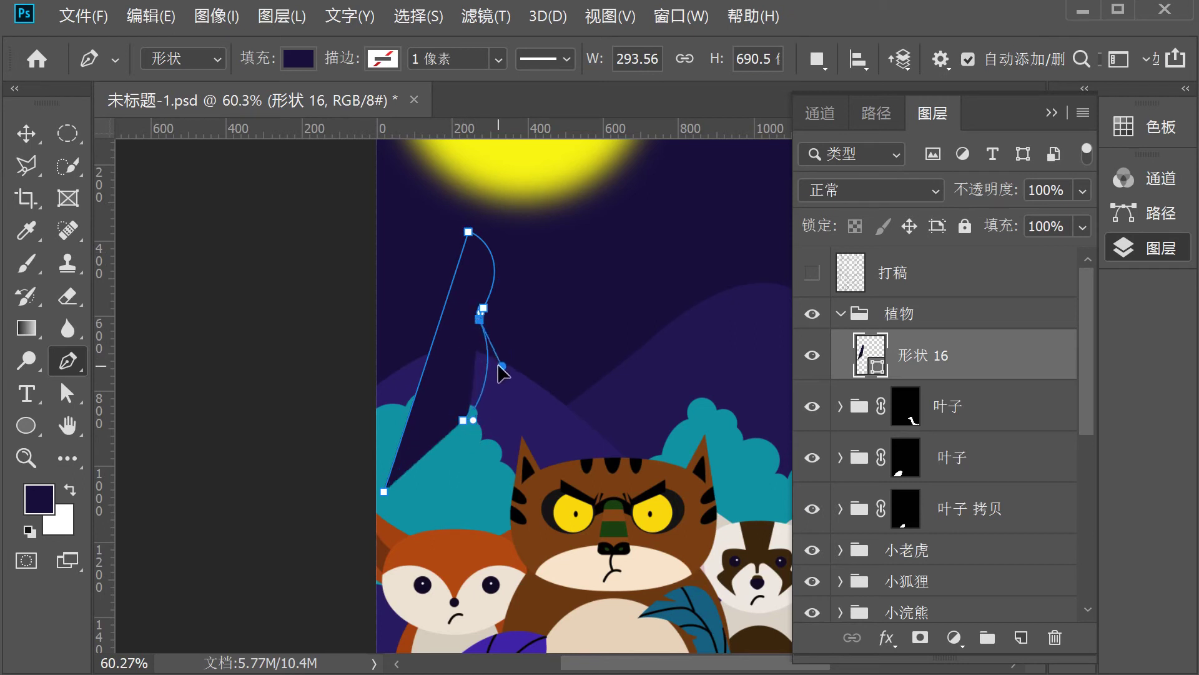
Refine the plant's second bulge, add a lower third one and close the outline beyond the canvas's left edge
drag(473, 420, 493, 402)
drag(431, 552, 401, 576)
drag(455, 428, 492, 453)
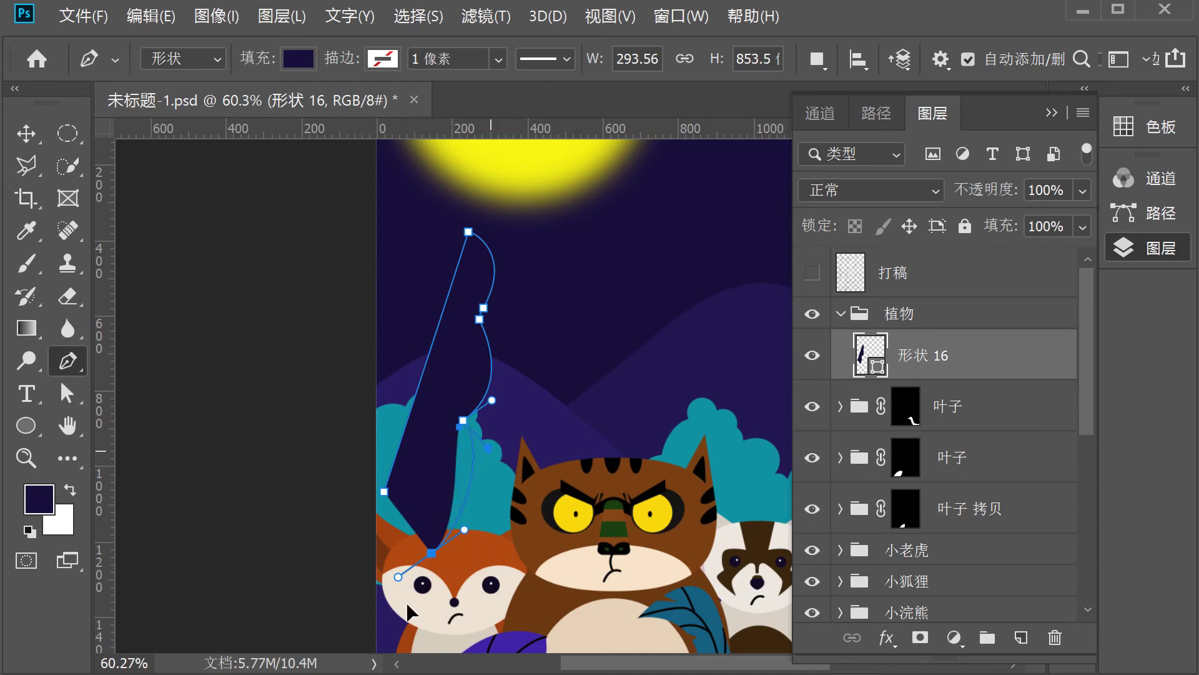
click(327, 618)
click(384, 492)
click(26, 133)
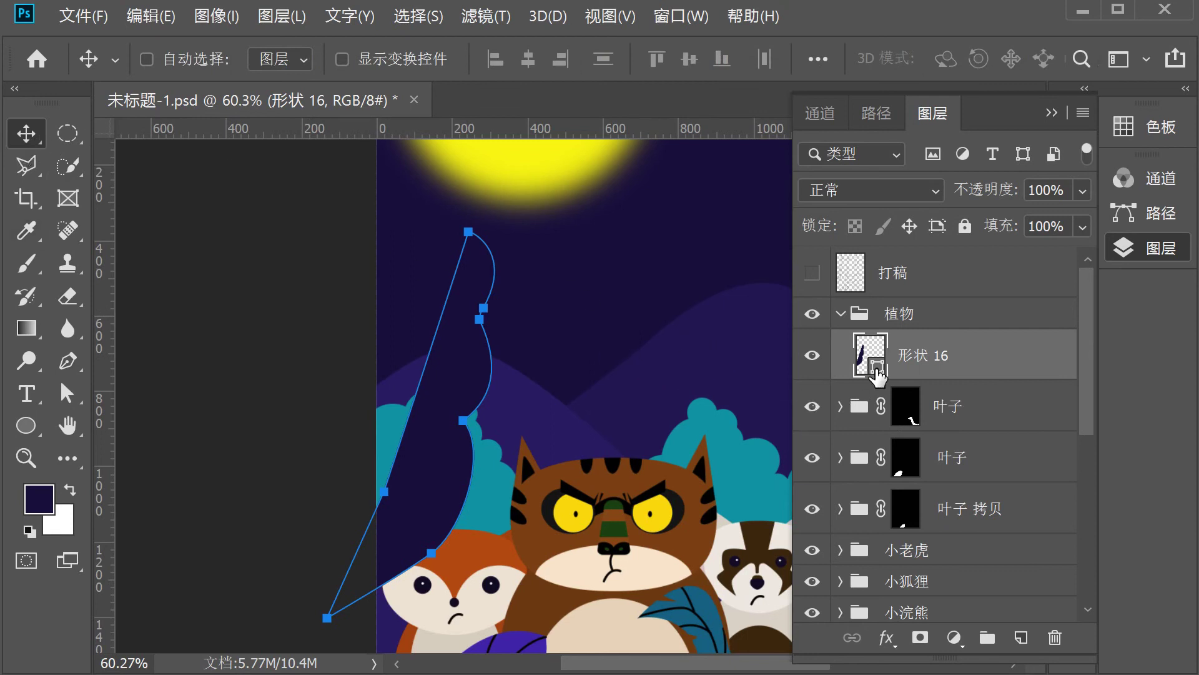
Recolor the plant shape's fill to a lighter muted purple
double_click(877, 369)
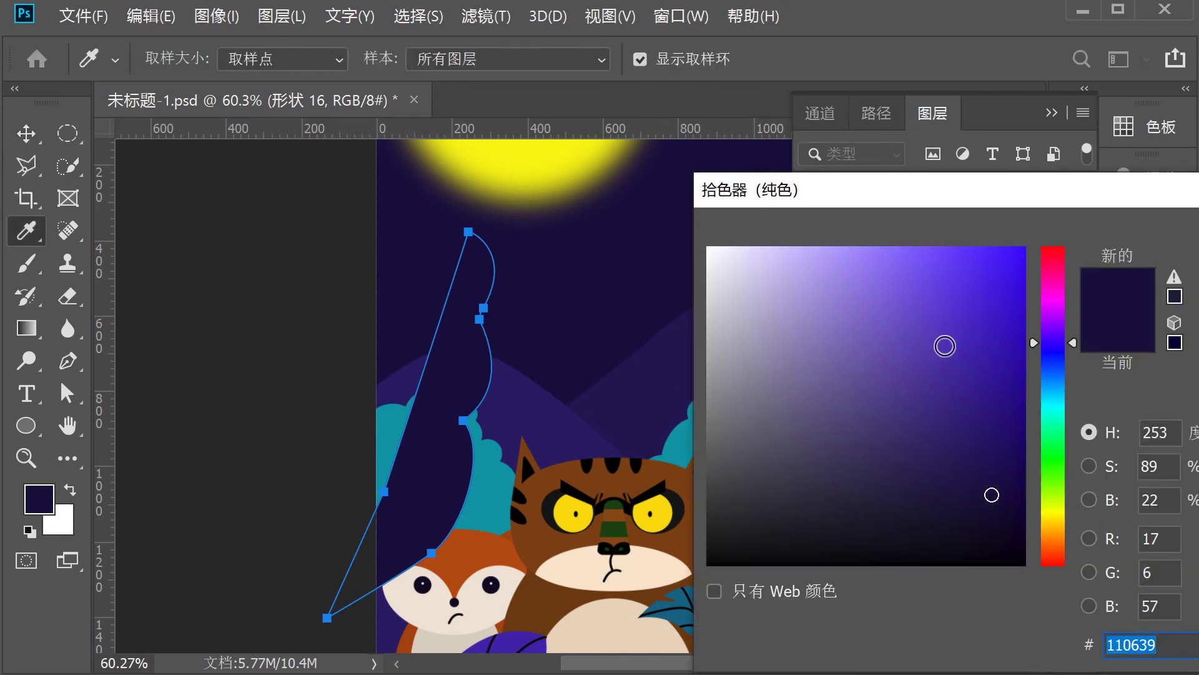
click(946, 346)
drag(909, 348, 892, 388)
key(Return)
key(v)
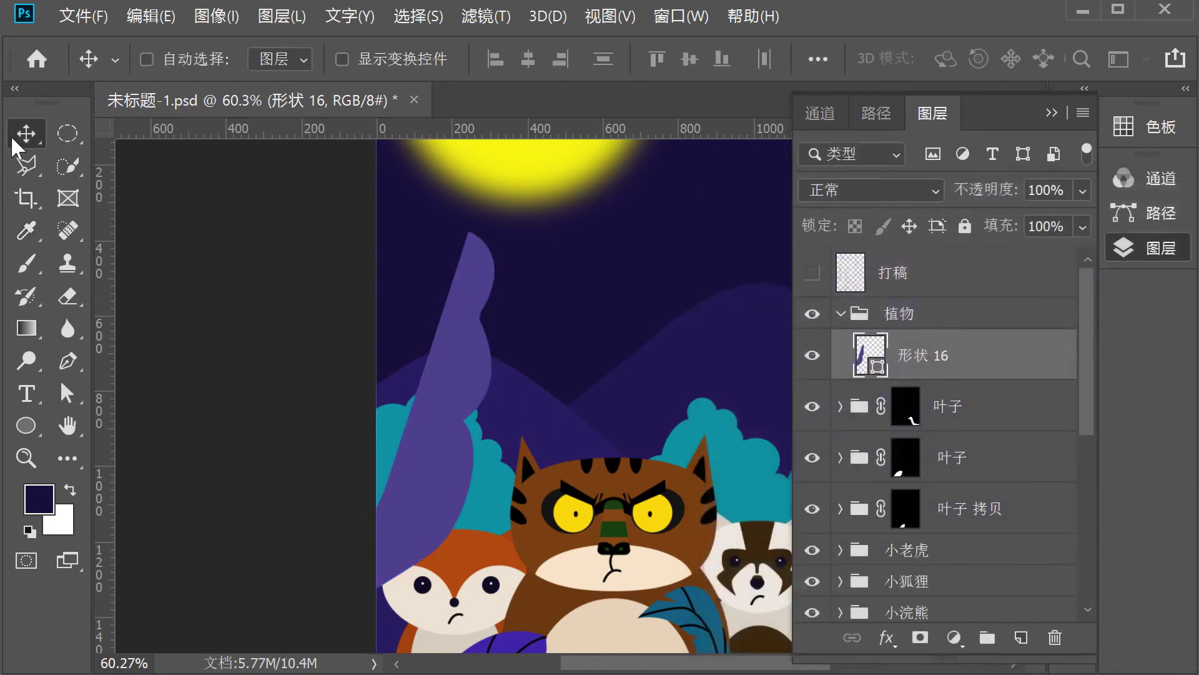
Scale the purple plant shape to about 70% and place it lower along the canvas's left edge
key(ctrl+t)
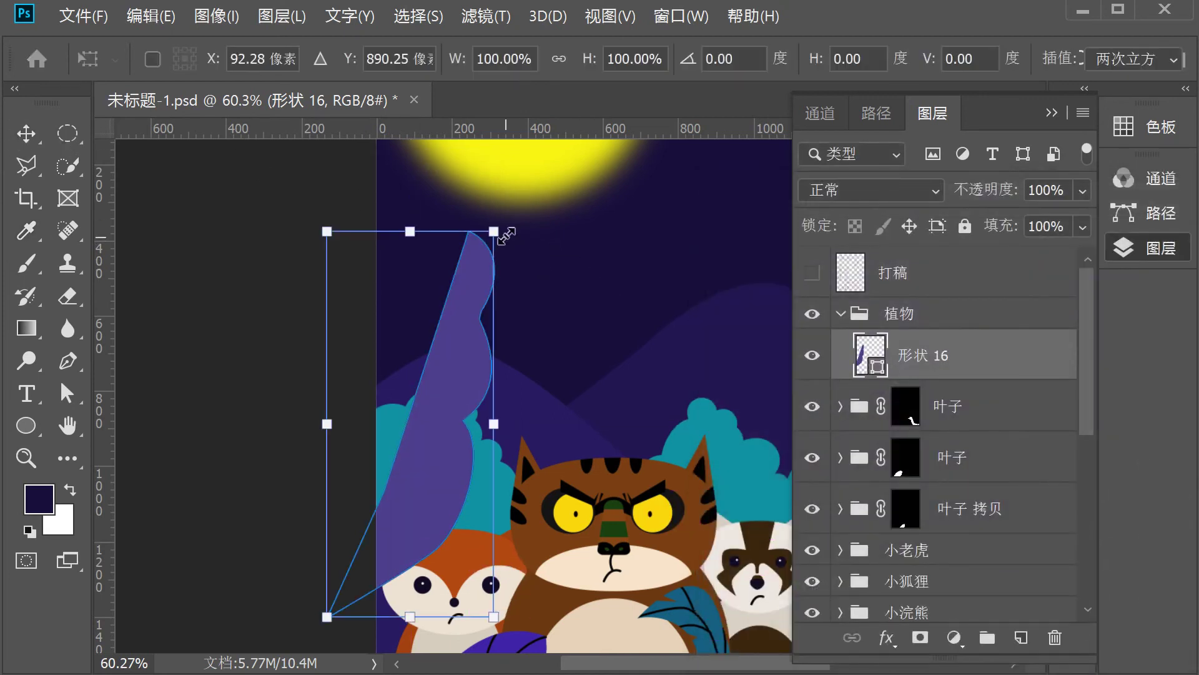
drag(498, 227, 473, 284)
drag(438, 373, 411, 419)
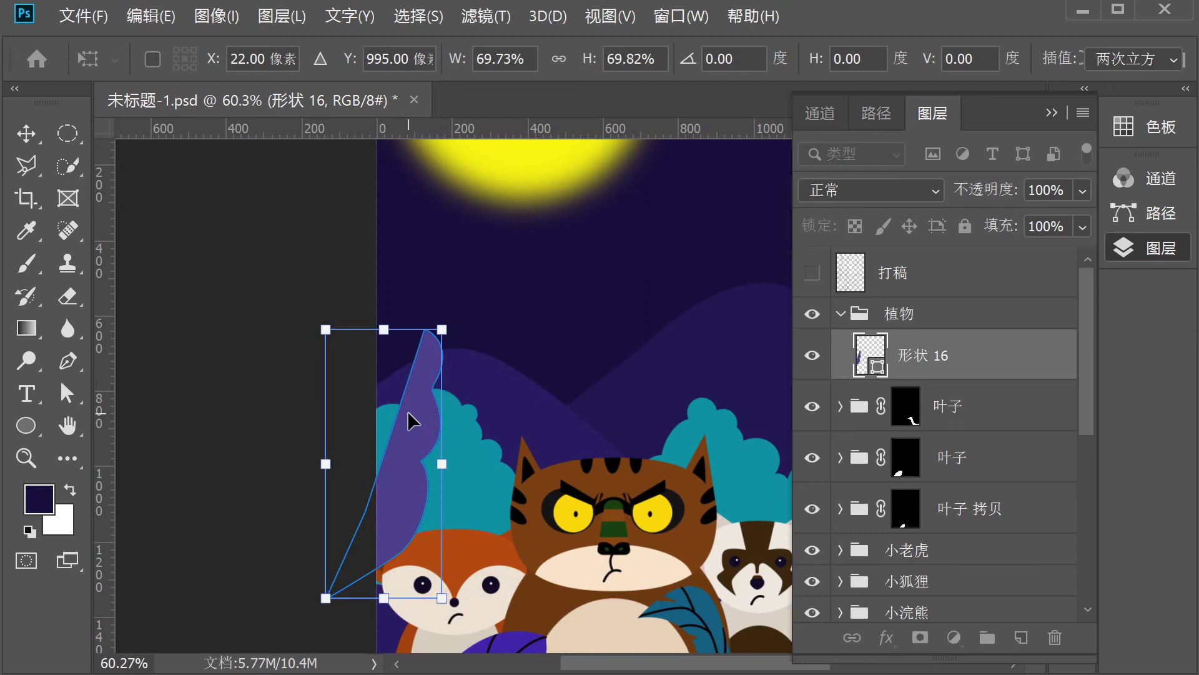
key(Return)
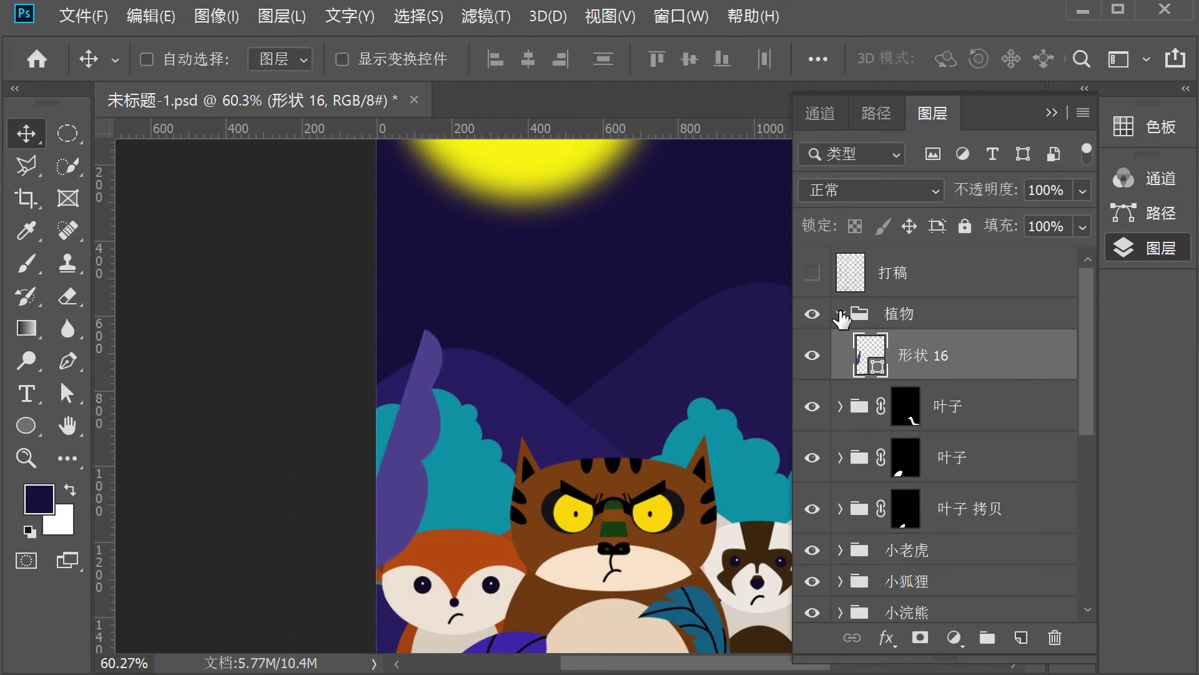
Collapse the 植物 group, move it between the 小狐狸 and 小浣熊 groups, and shift the plant slightly left and down
click(841, 314)
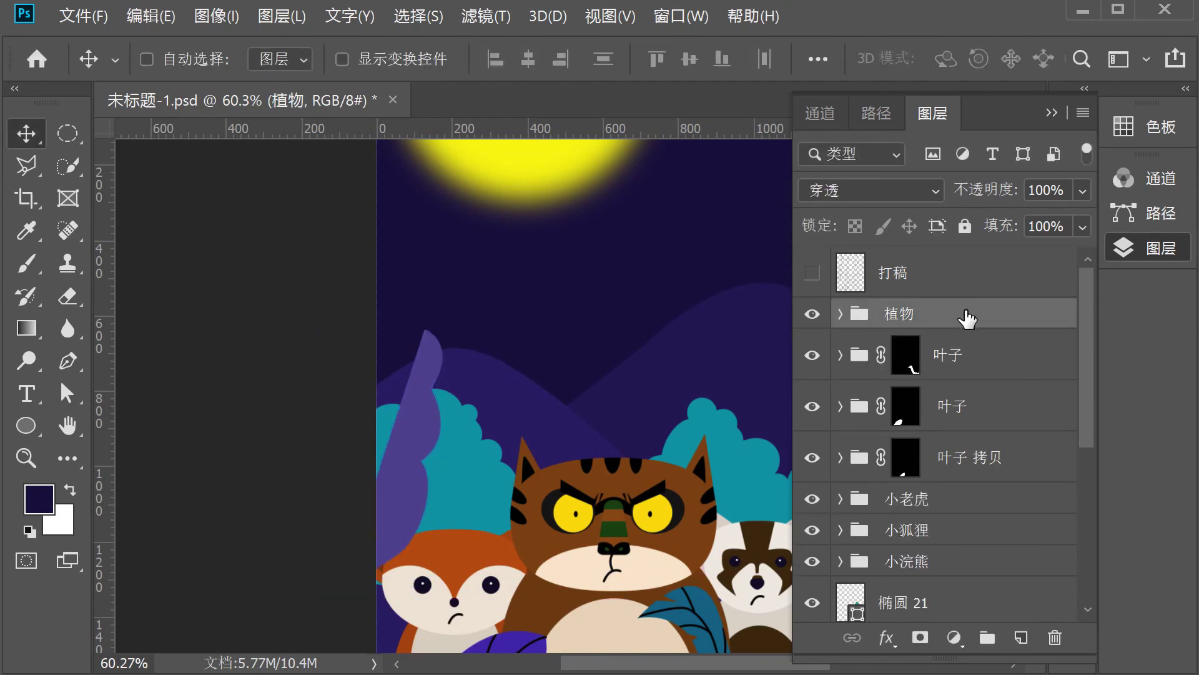
drag(979, 320, 983, 551)
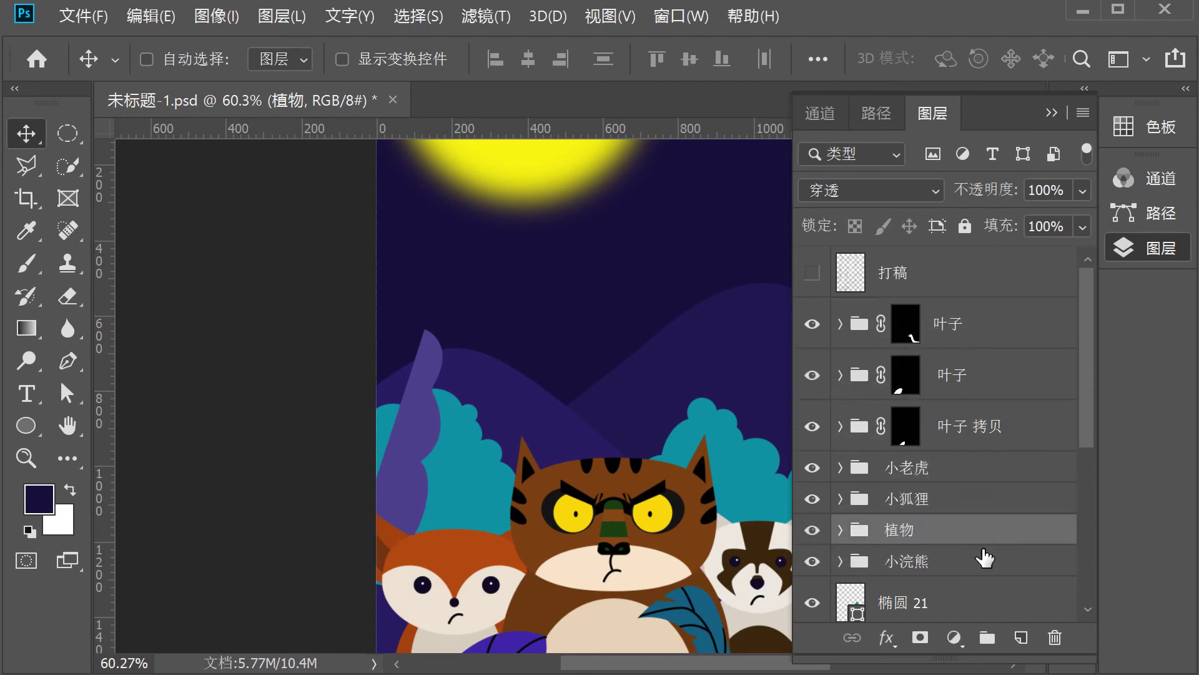
right_click(418, 437)
click(415, 468)
mouse_move(415, 469)
mouse_down()
mouse_move(396, 477)
mouse_move(421, 469)
mouse_up()
key(ctrl)
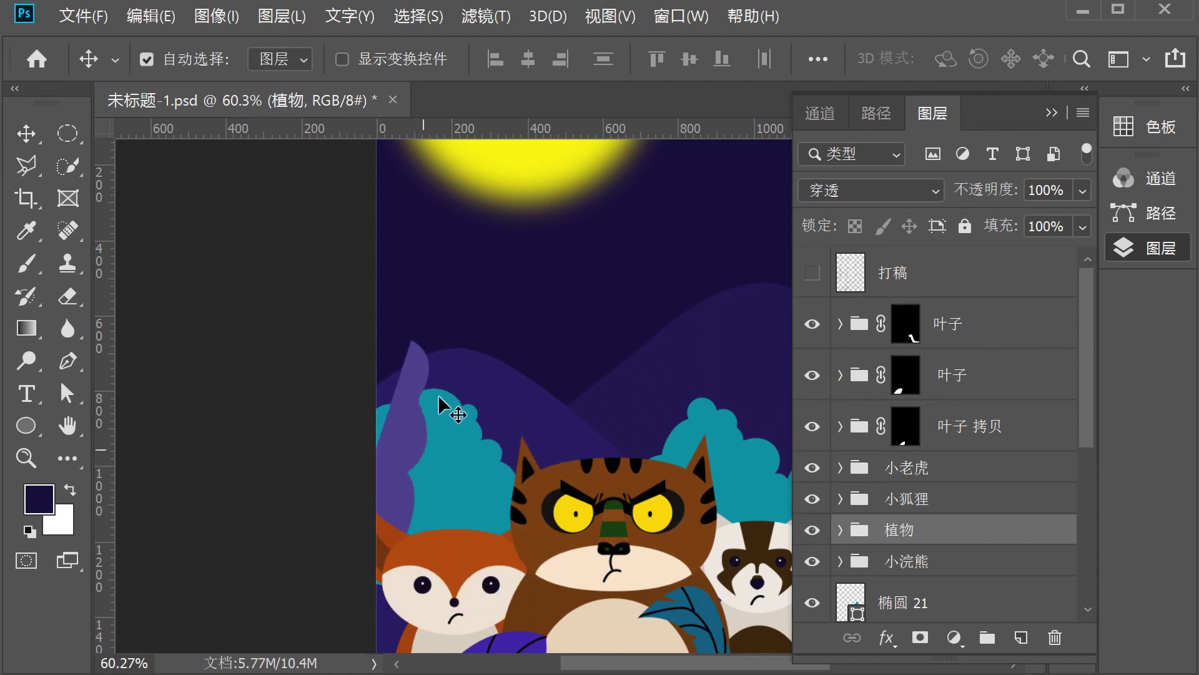
Enlarge the 植物 group to about 103% and rotate it clockwise by about 6.4°
key(ctrl+t)
drag(443, 325, 443, 325)
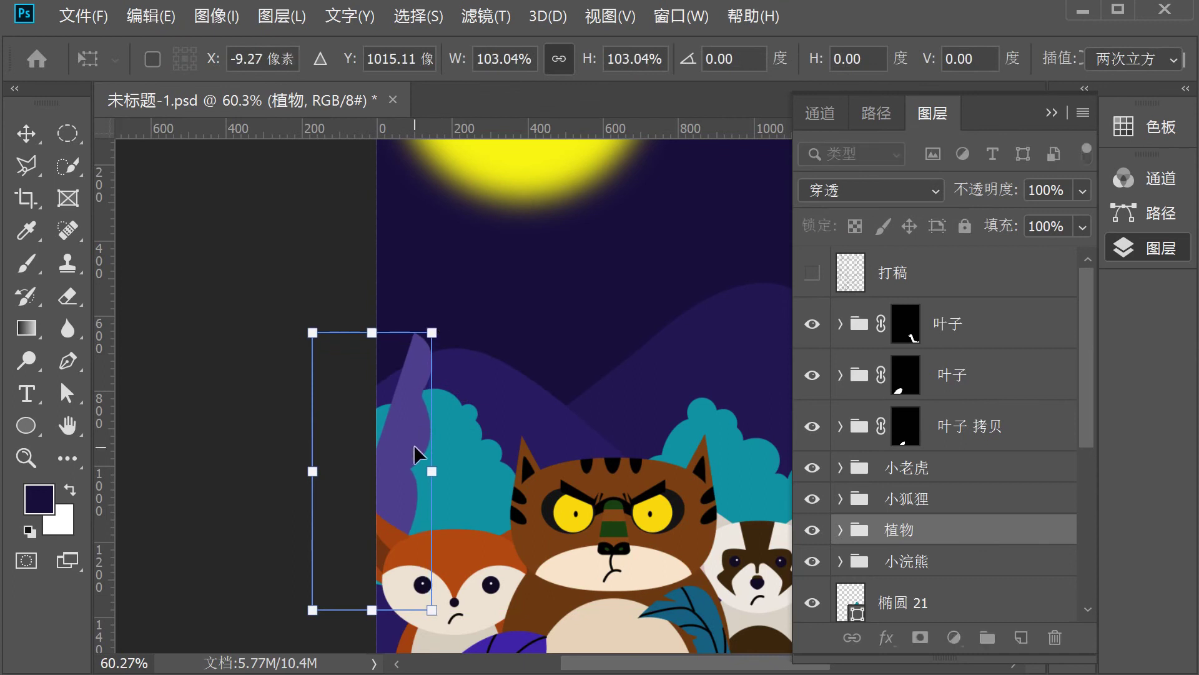
drag(465, 436, 462, 446)
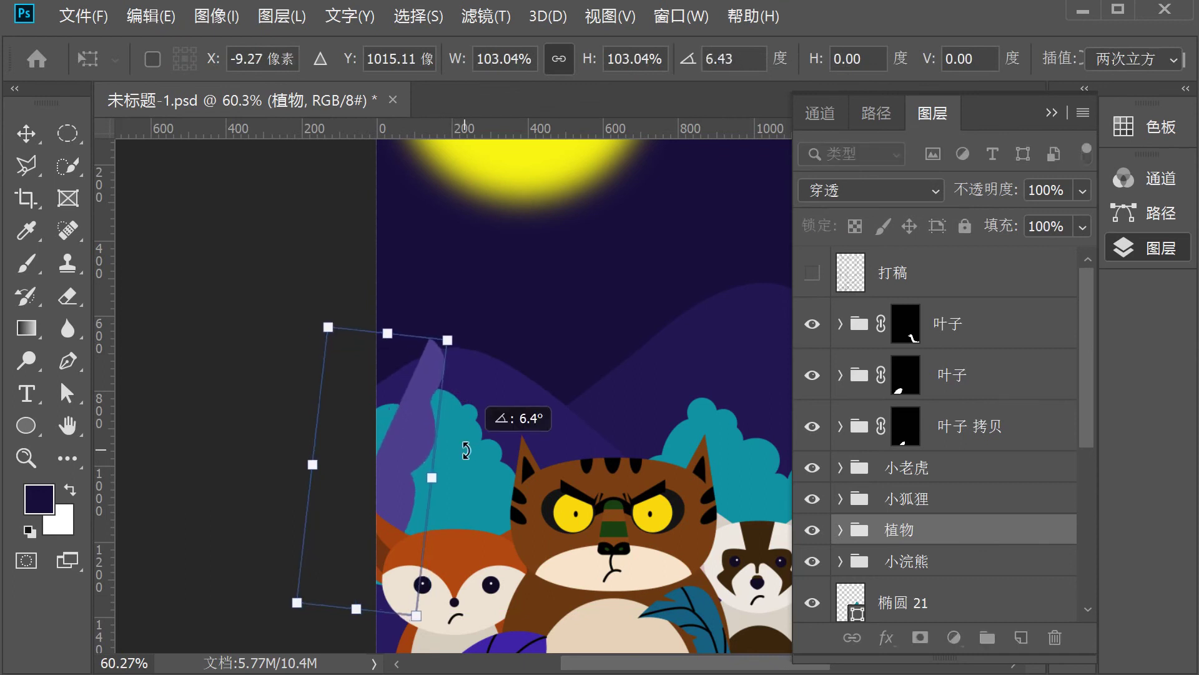
key(Return)
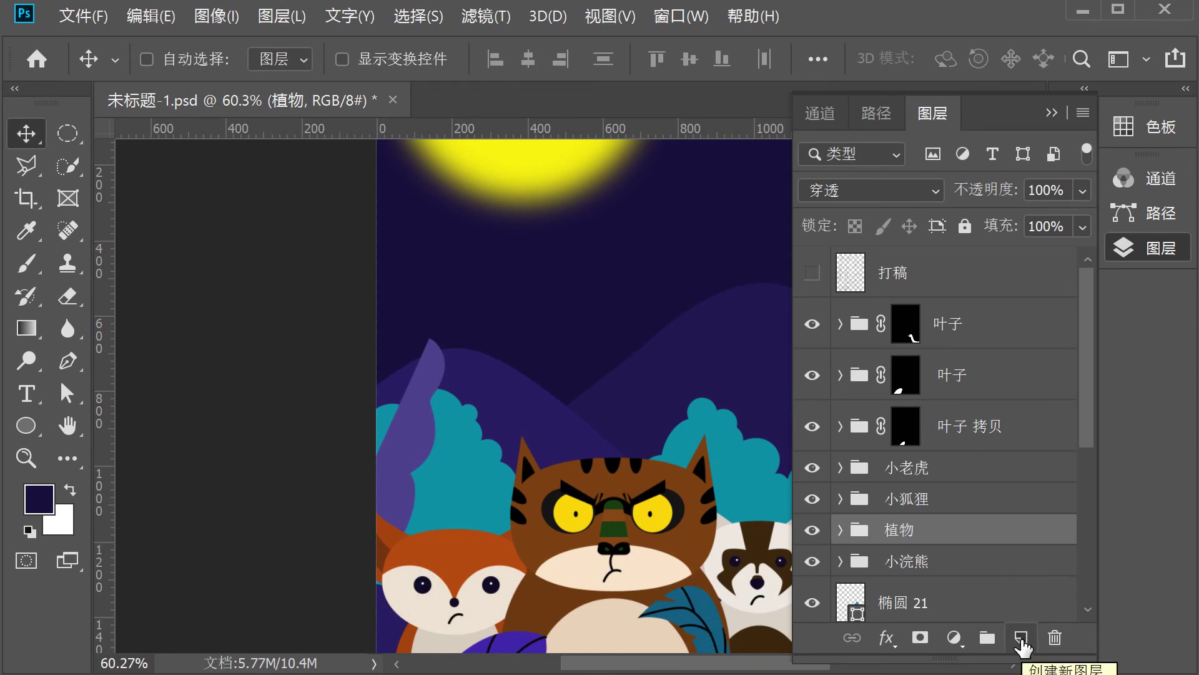
Add a new layer above the 植物 group, place it in its own group named 小植物, and select the layer inside
click(1021, 638)
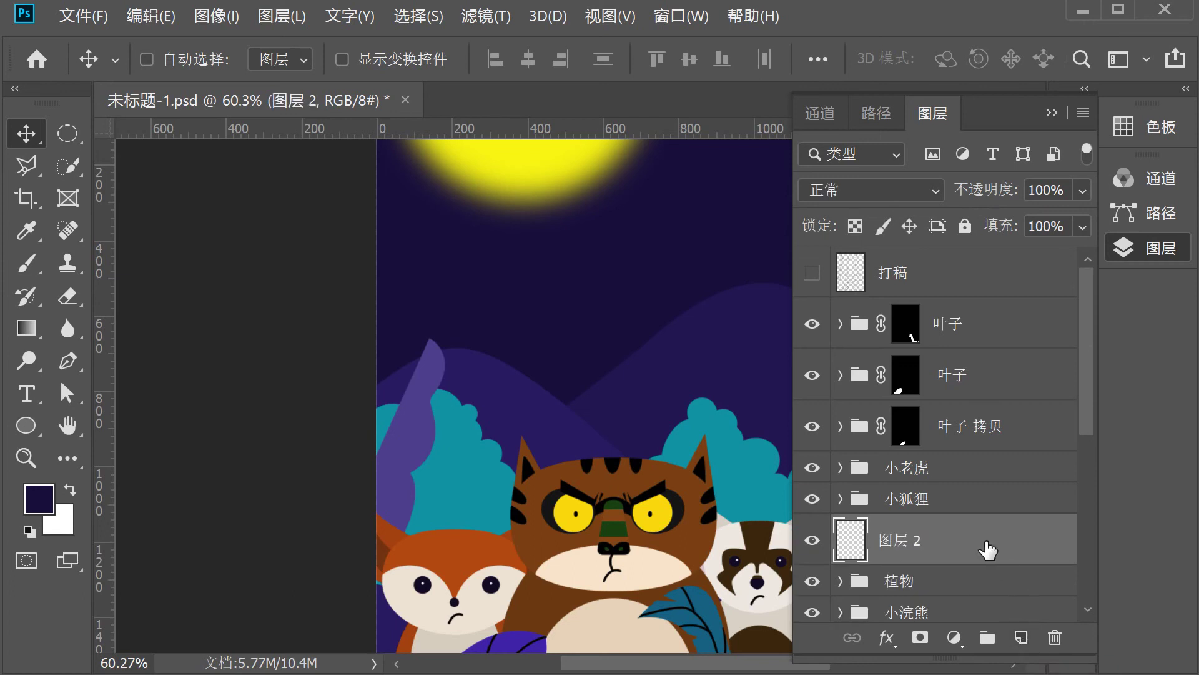
key(ctrl+g)
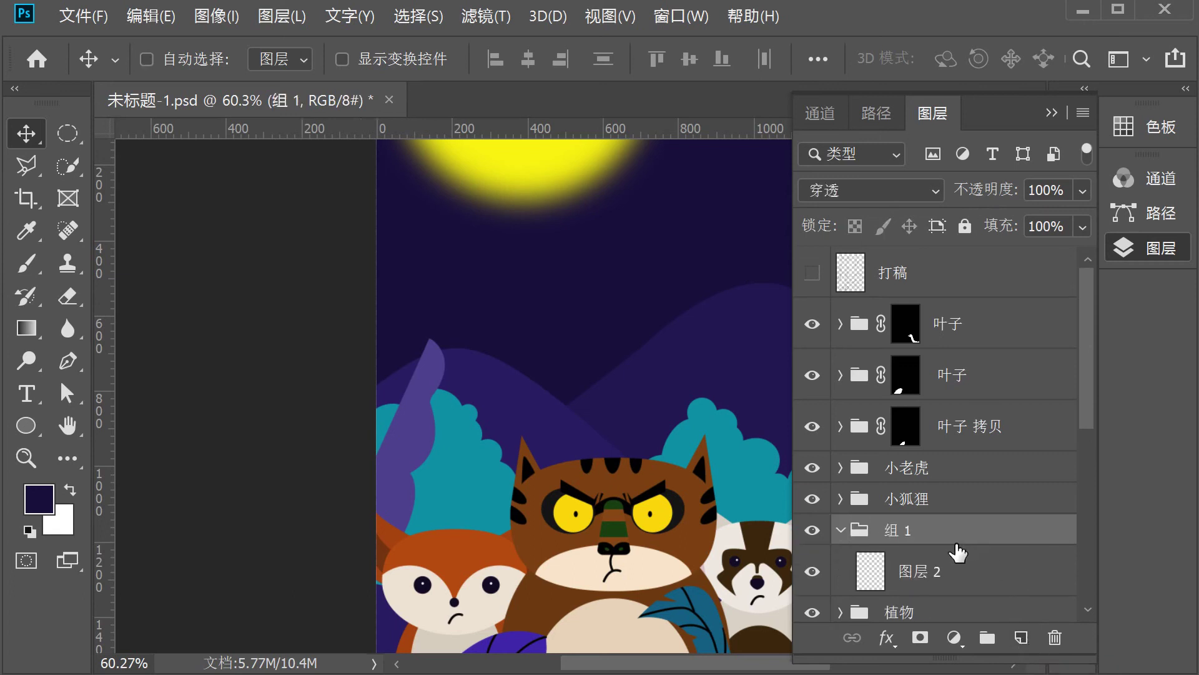
double_click(904, 530)
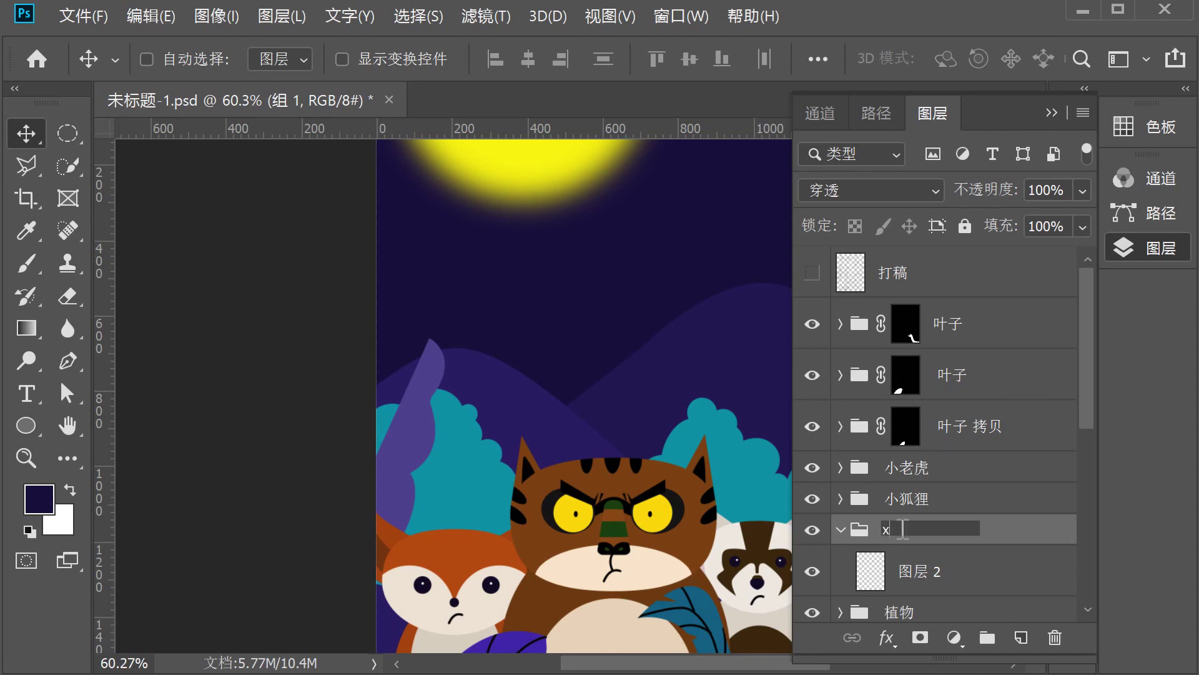
text(xiao)
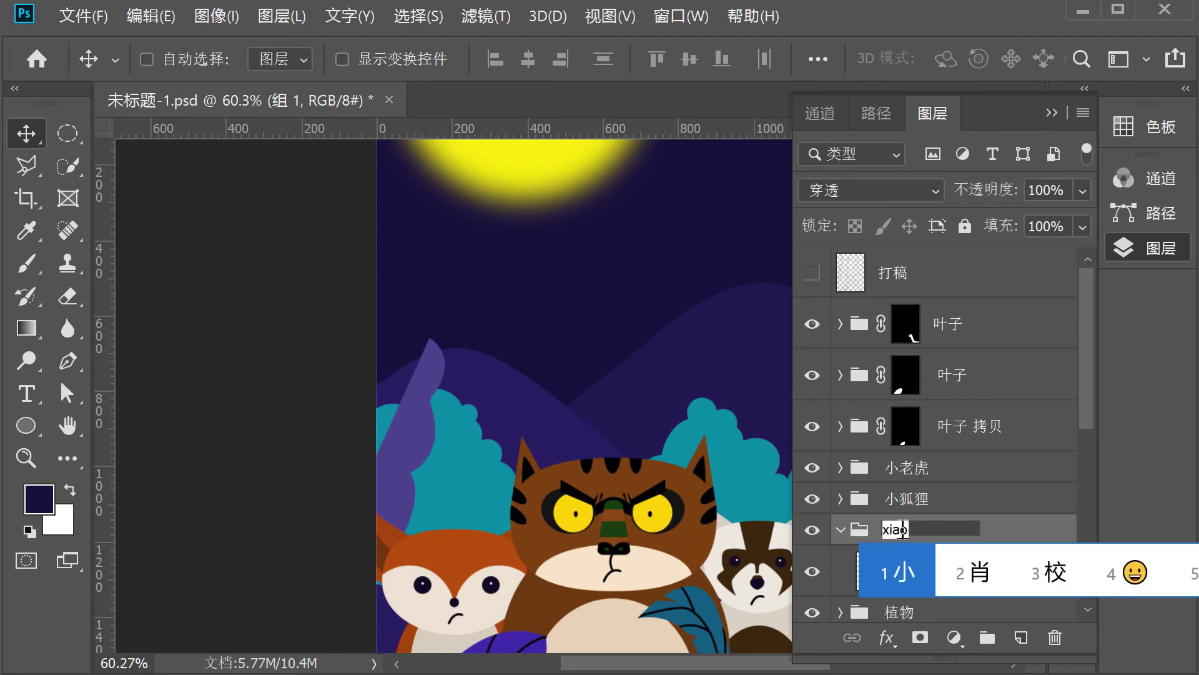
text(zhiwu)
key(space)
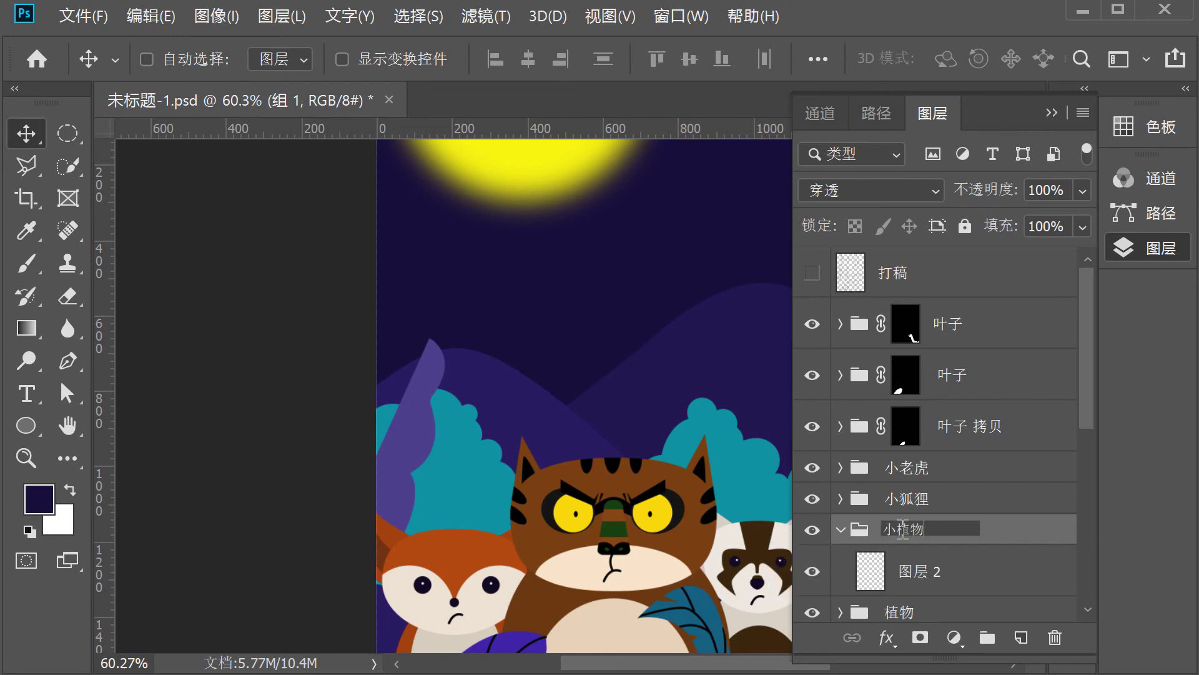
click(958, 576)
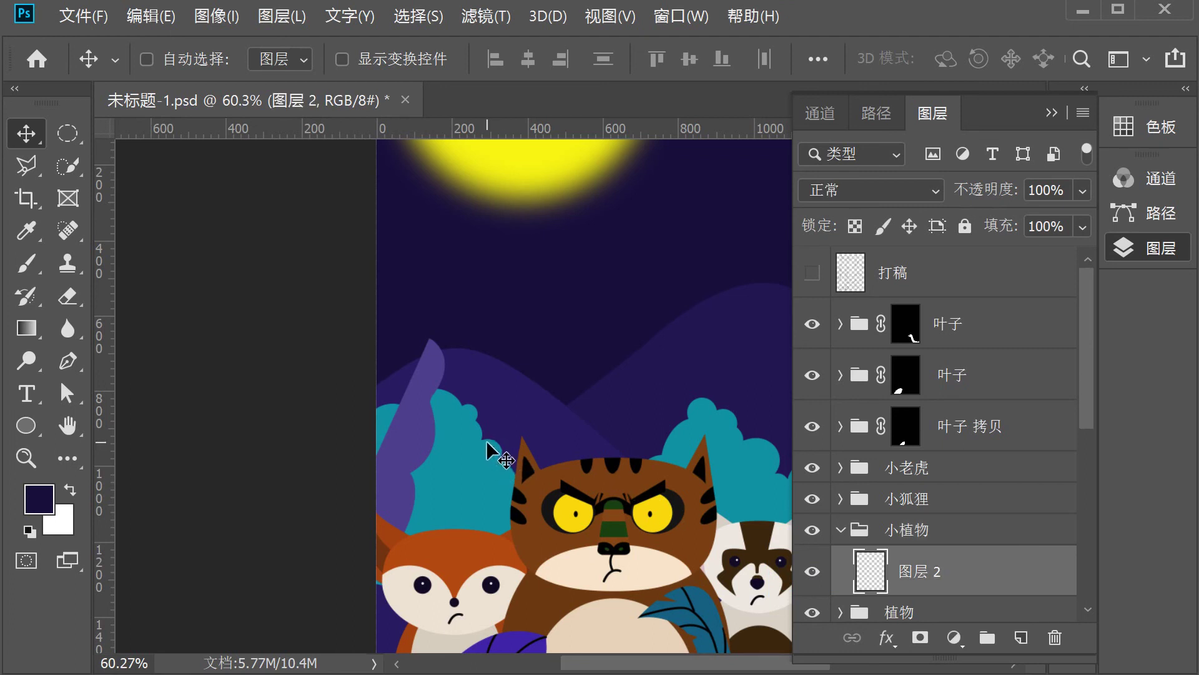
With the Pen tool, outline a tall leaf's curved left side from the left teal bush past the canvas's left edge, plus its flat base
key(p)
click(475, 452)
scroll(467, 482, up, 3)
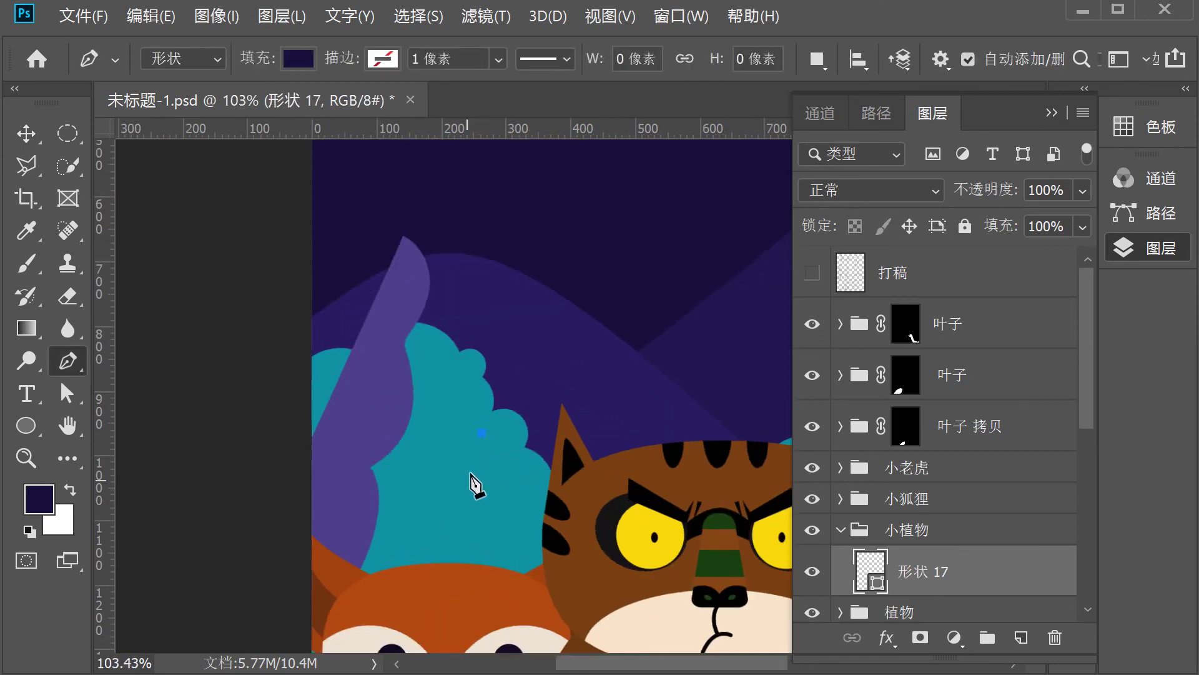
drag(463, 484, 460, 509)
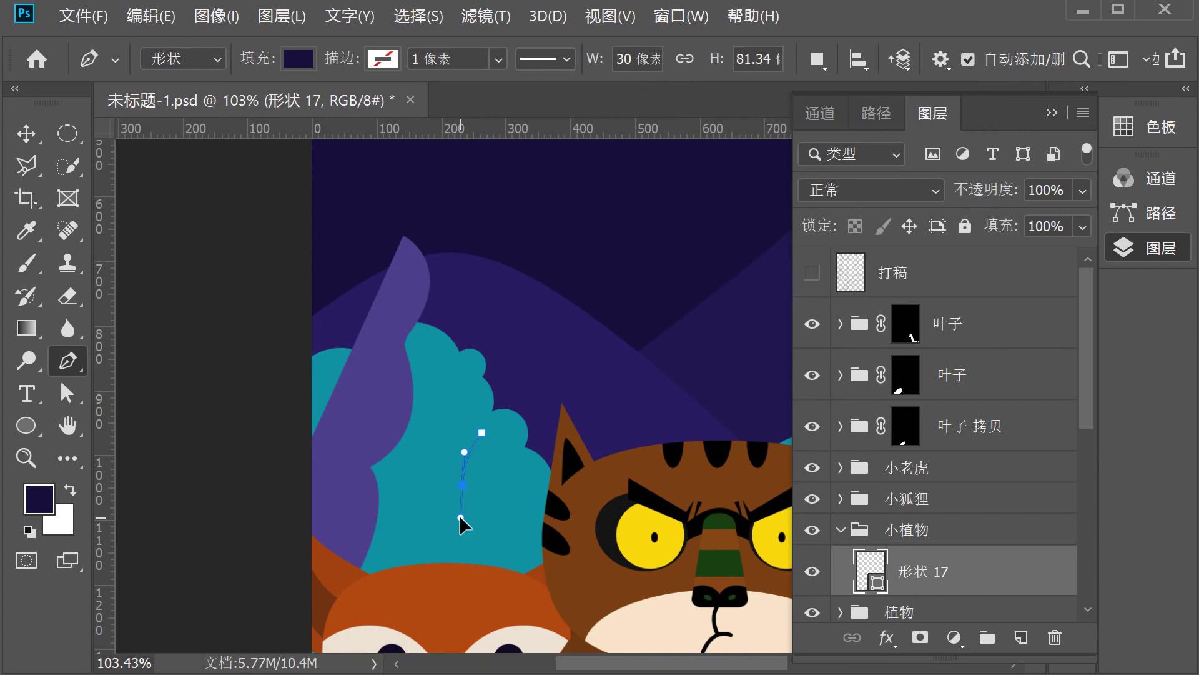
drag(384, 602, 367, 649)
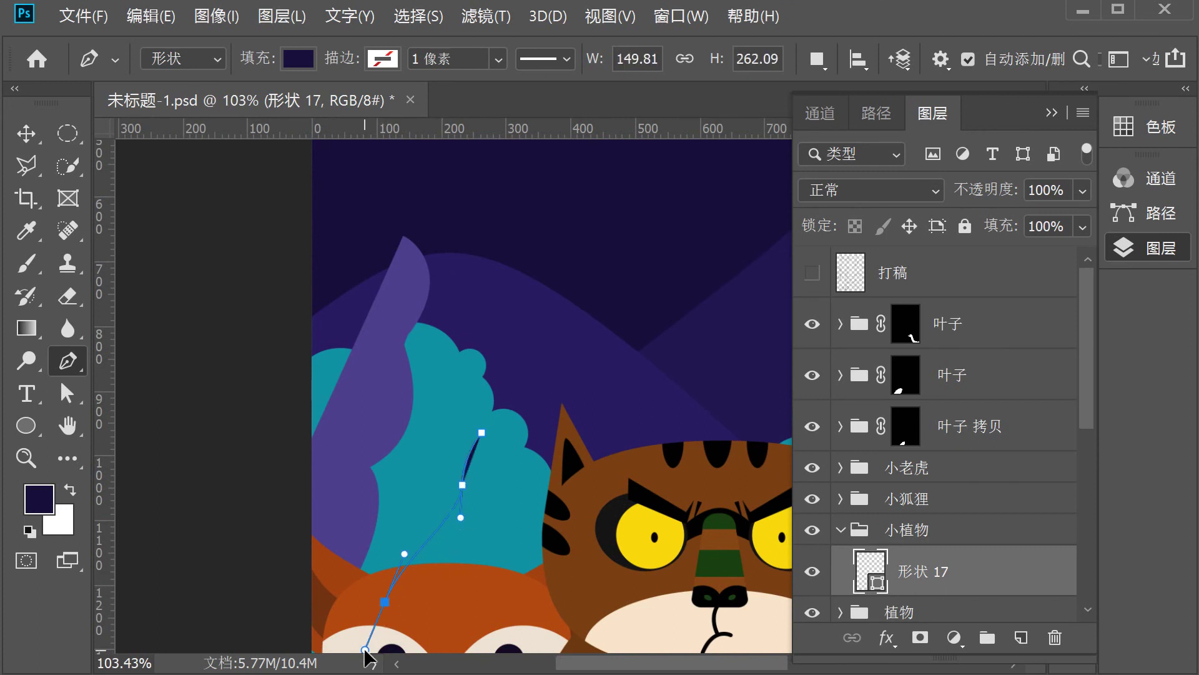
click(384, 603)
drag(449, 515, 459, 522)
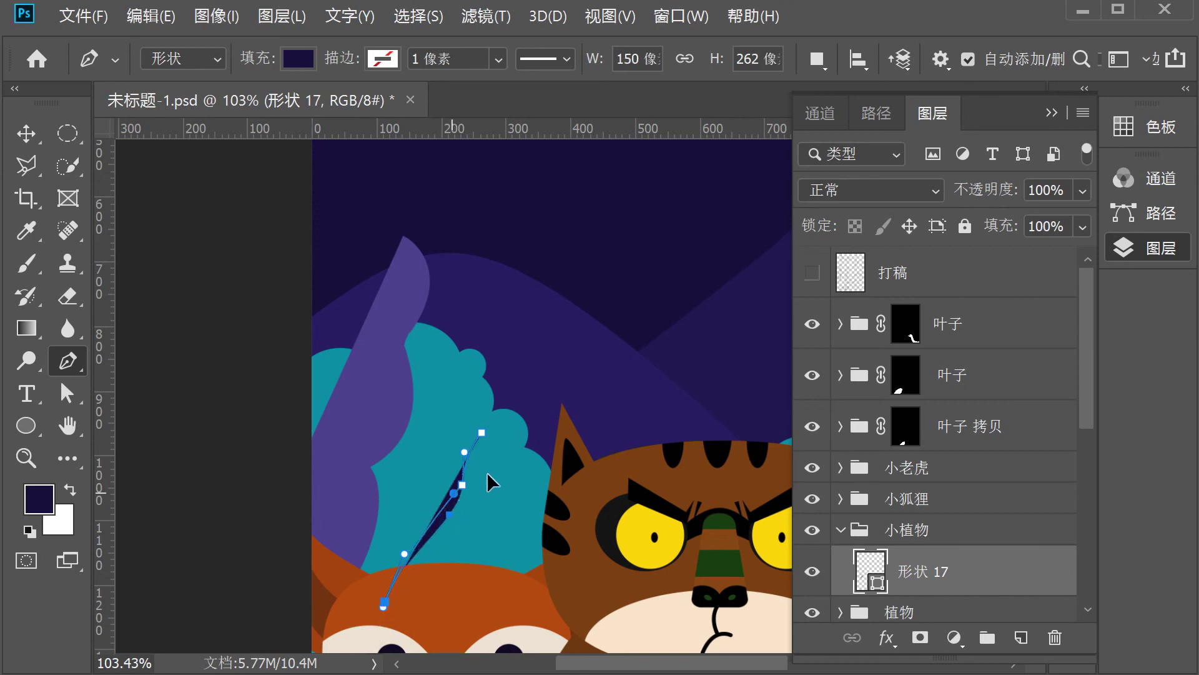
scroll(489, 498, down, 5)
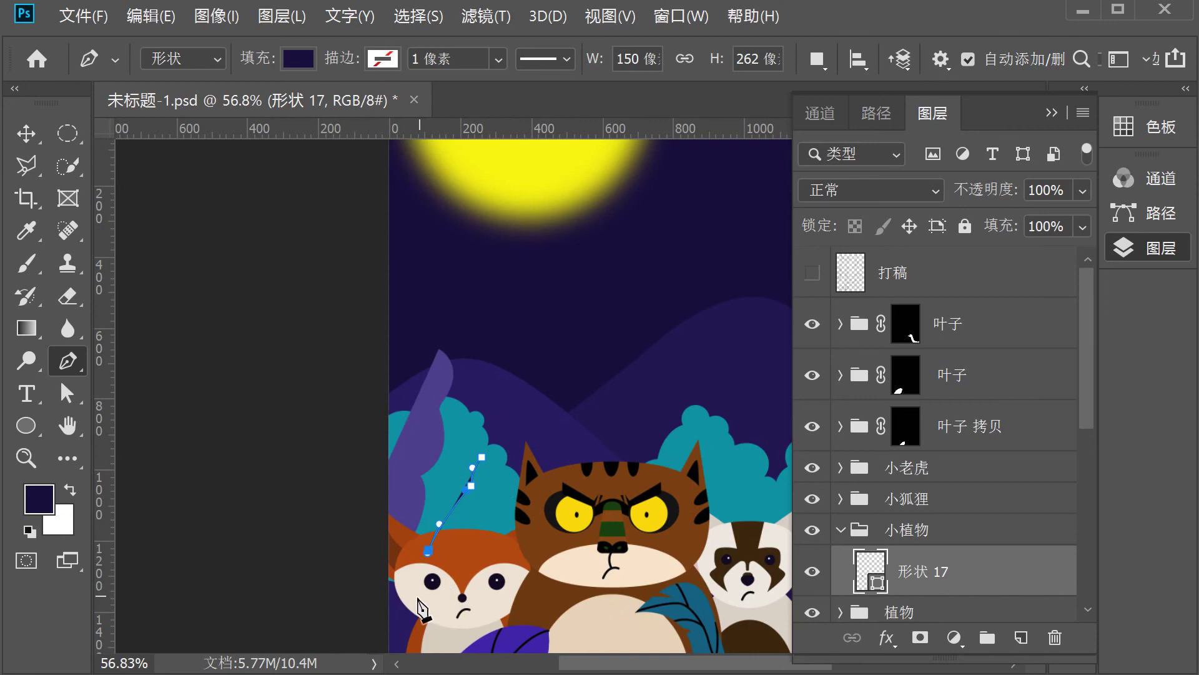
drag(378, 612, 399, 562)
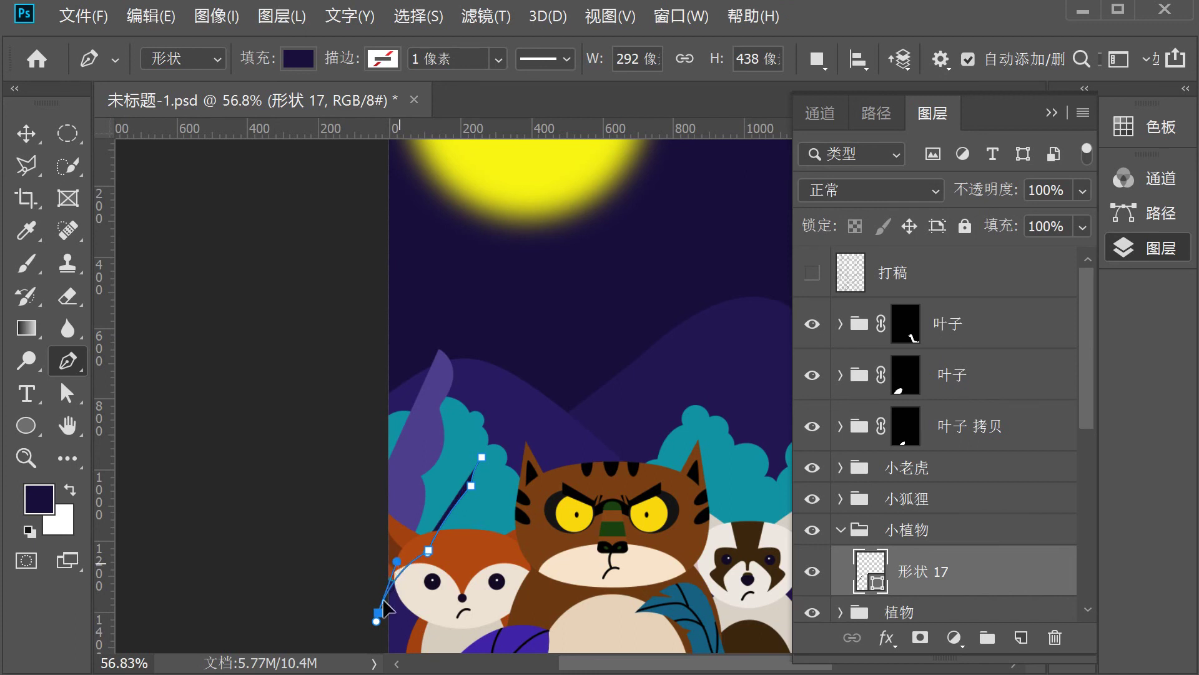
scroll(361, 649, down, 3)
click(429, 564)
click(461, 564)
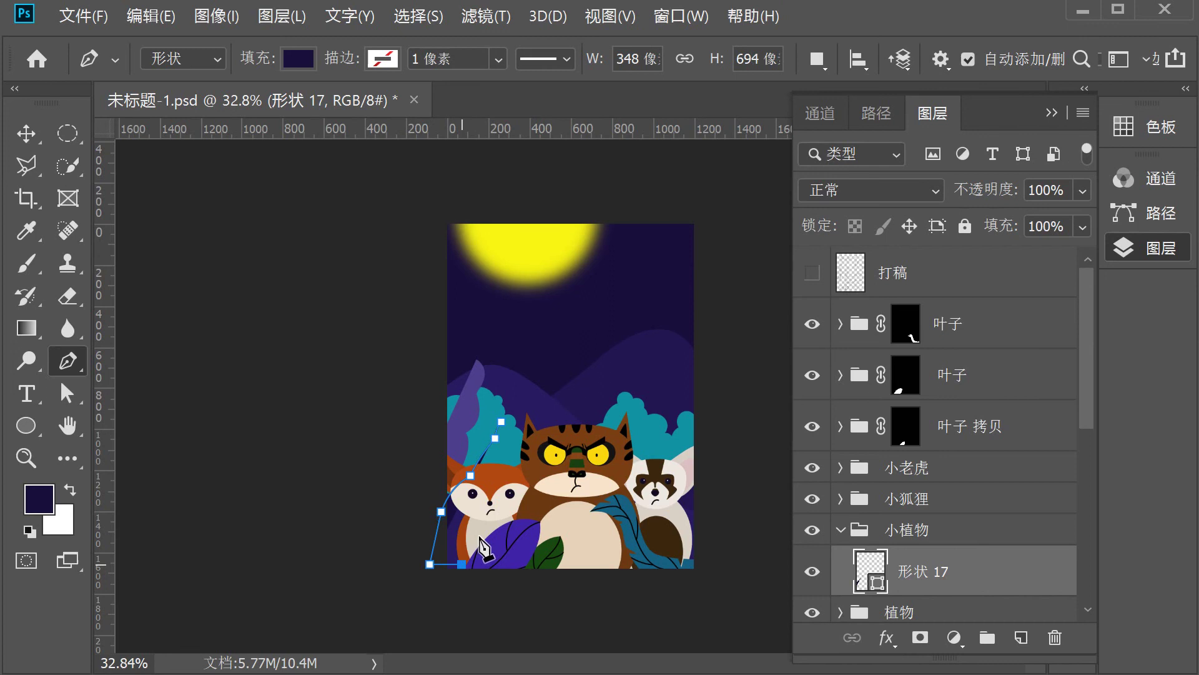
Curve the leaf's right side up through the fox to the tip and close the shape at about 378 × 694 px
scroll(480, 538, up, 3)
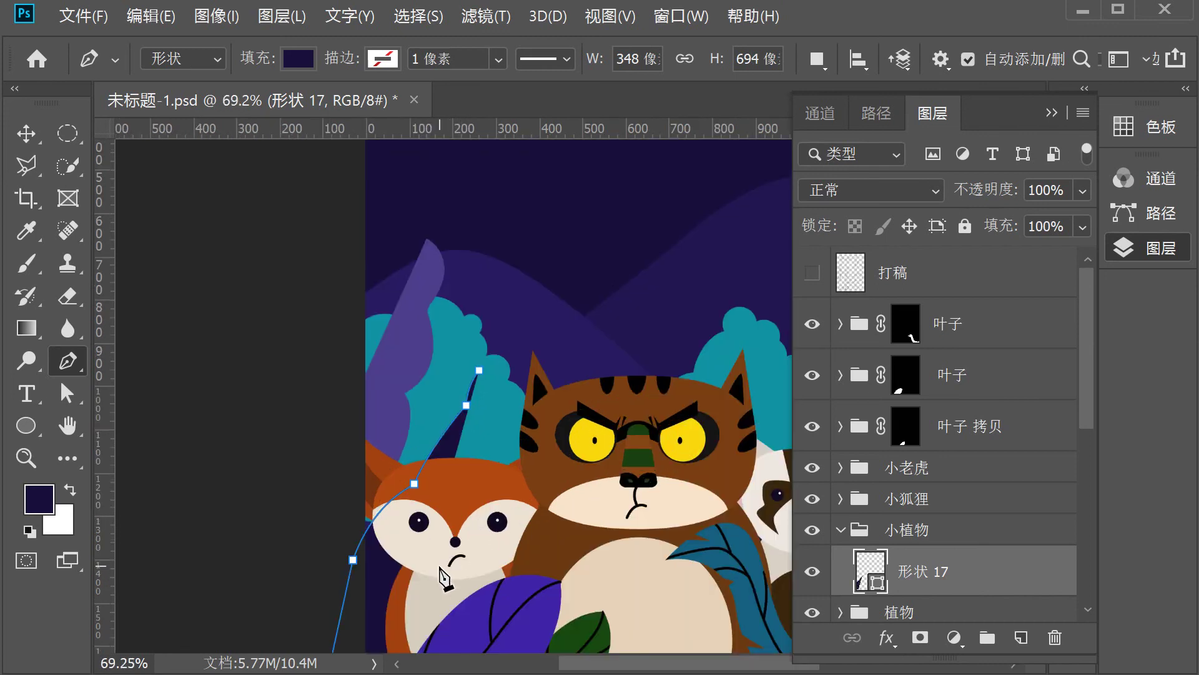
drag(437, 574, 434, 551)
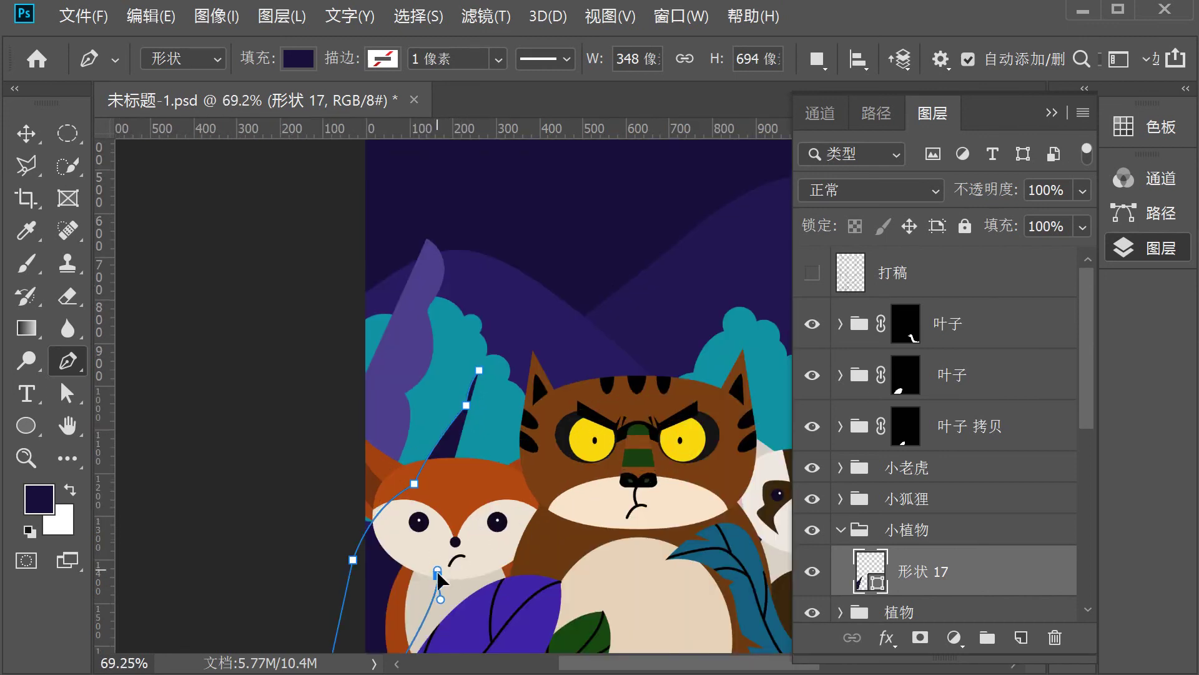
click(469, 489)
drag(469, 479, 471, 530)
click(490, 406)
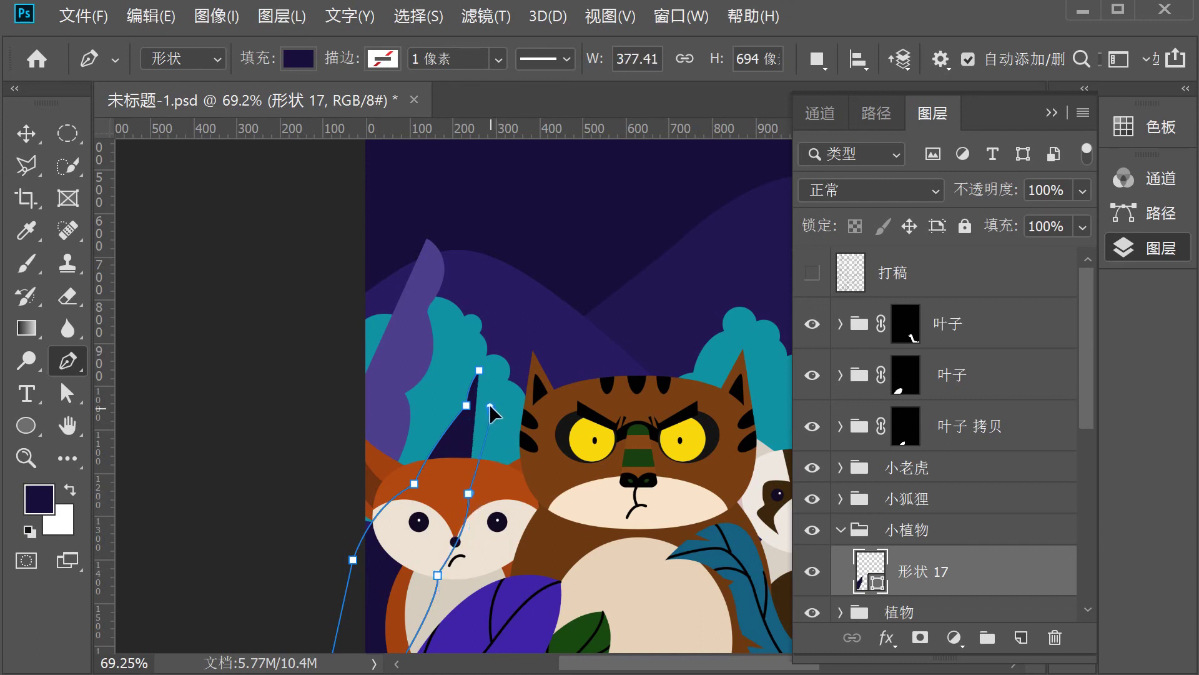
drag(490, 403, 494, 418)
click(479, 370)
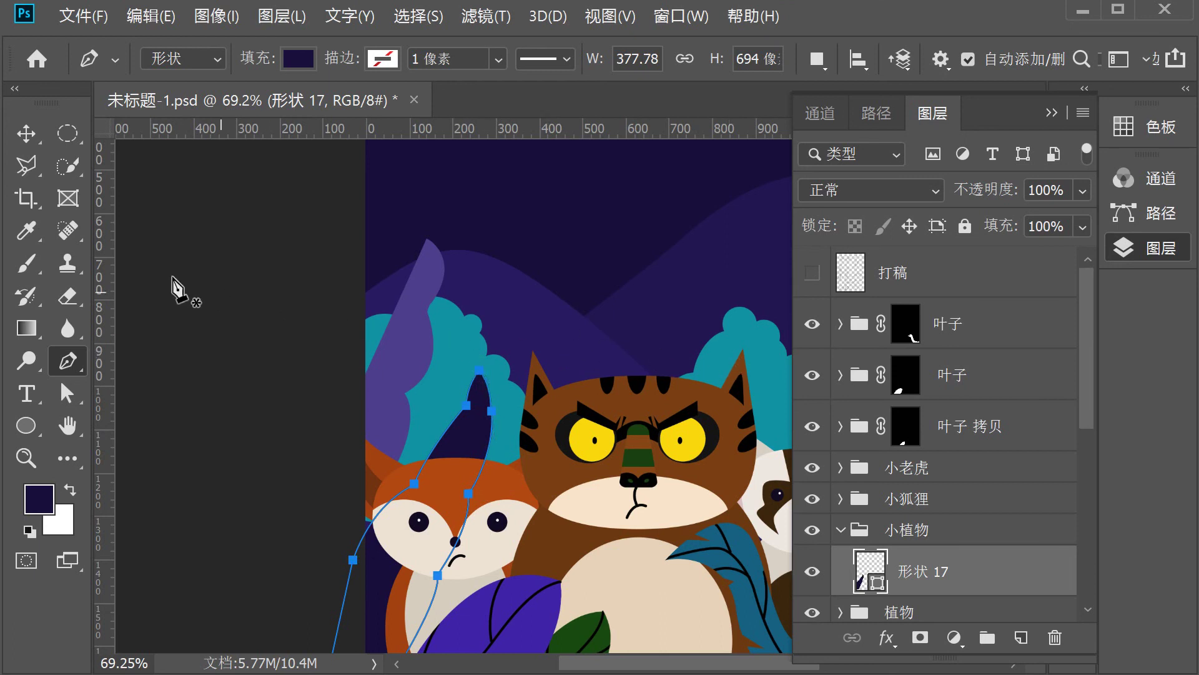
Recolor the new leaf shape by sampling the existing plant's purple and darkening it to 392975
click(25, 133)
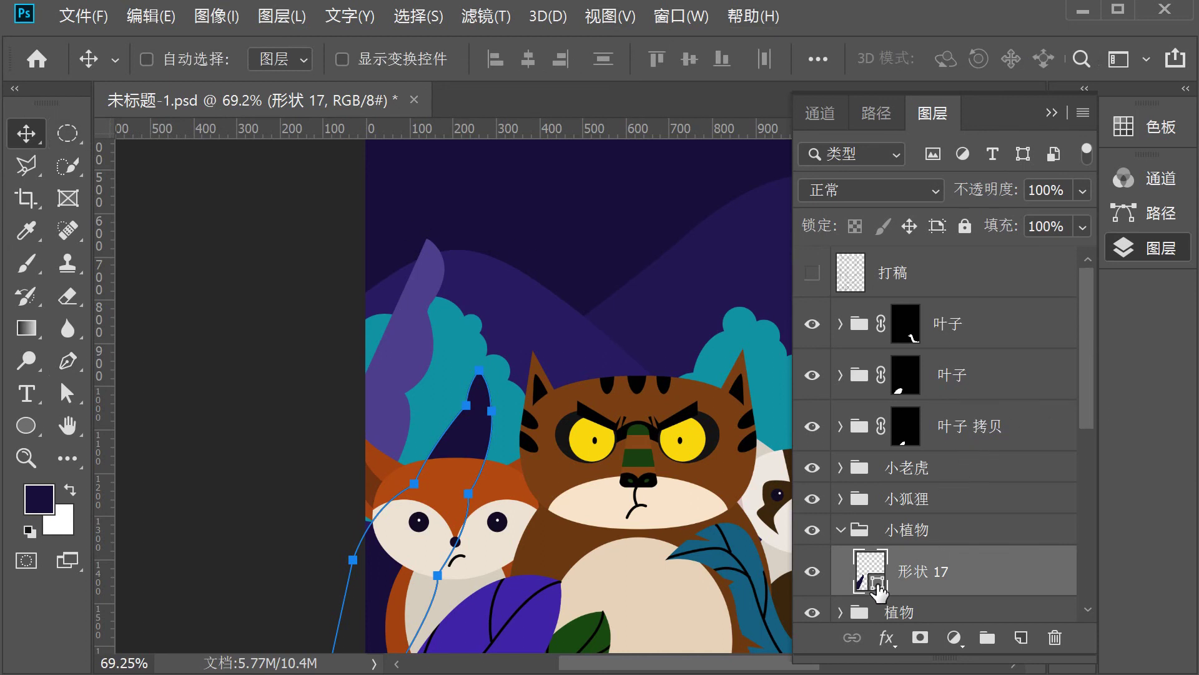
double_click(878, 587)
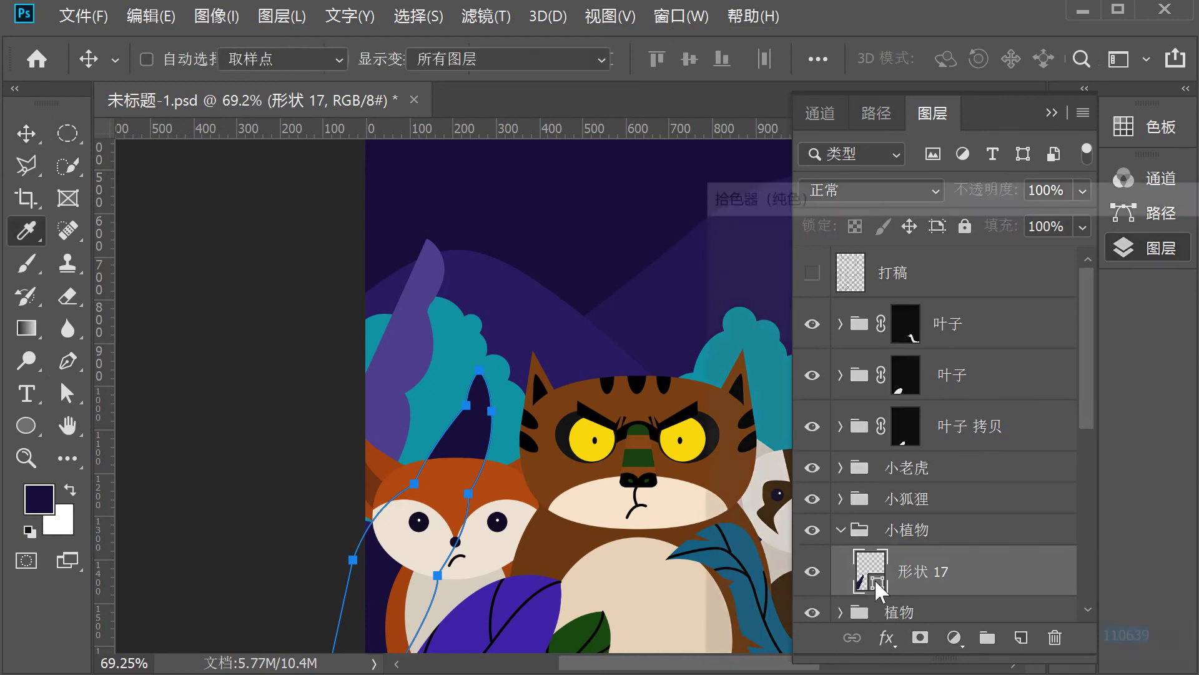
click(409, 360)
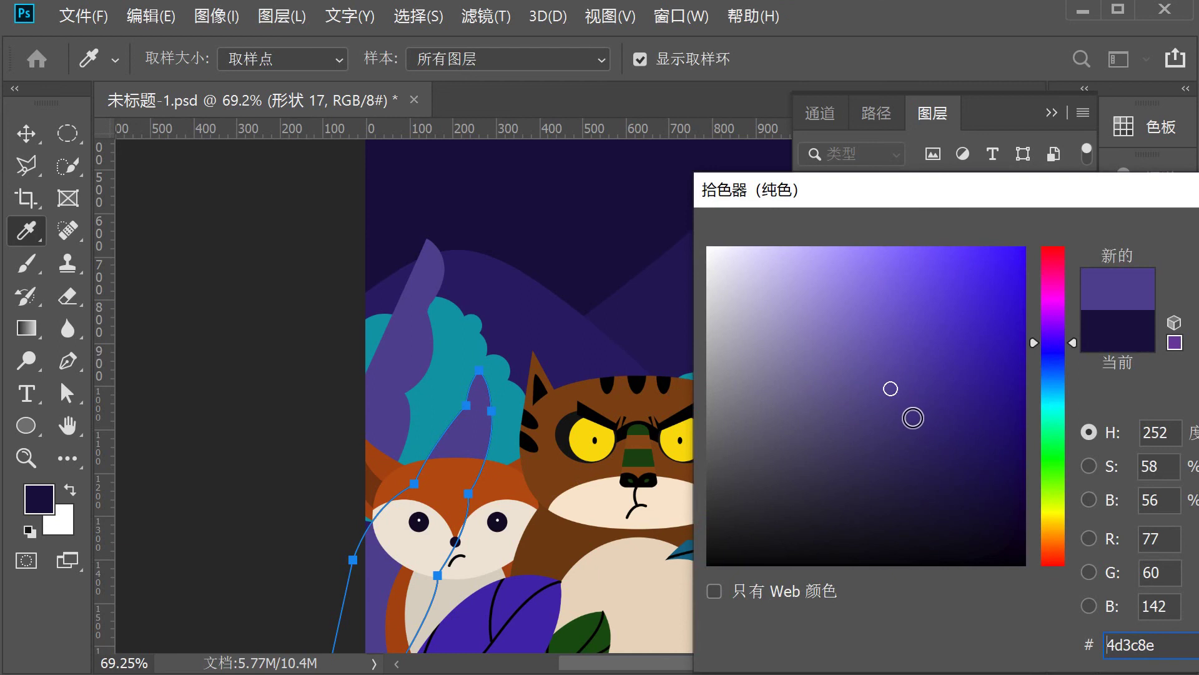
click(914, 419)
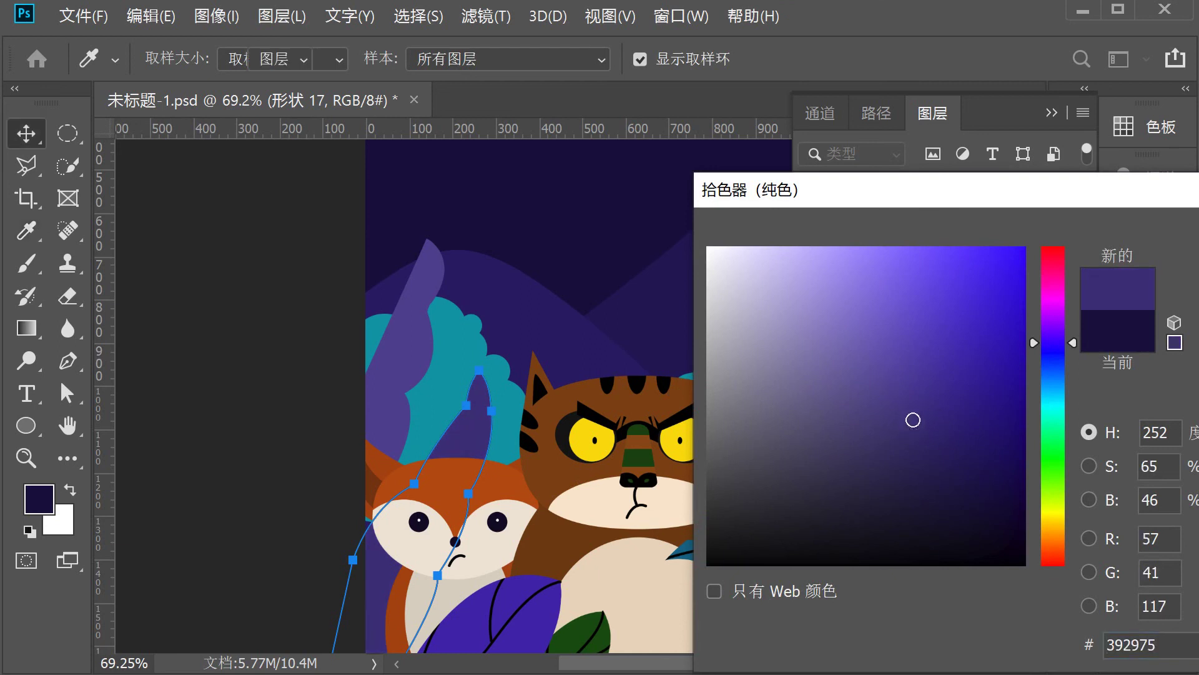
key(Return)
Rotate the dark purple leaf clockwise by about 8.07° and shift it slightly left behind the fox
drag(467, 427, 543, 240)
scroll(482, 434, down, 1)
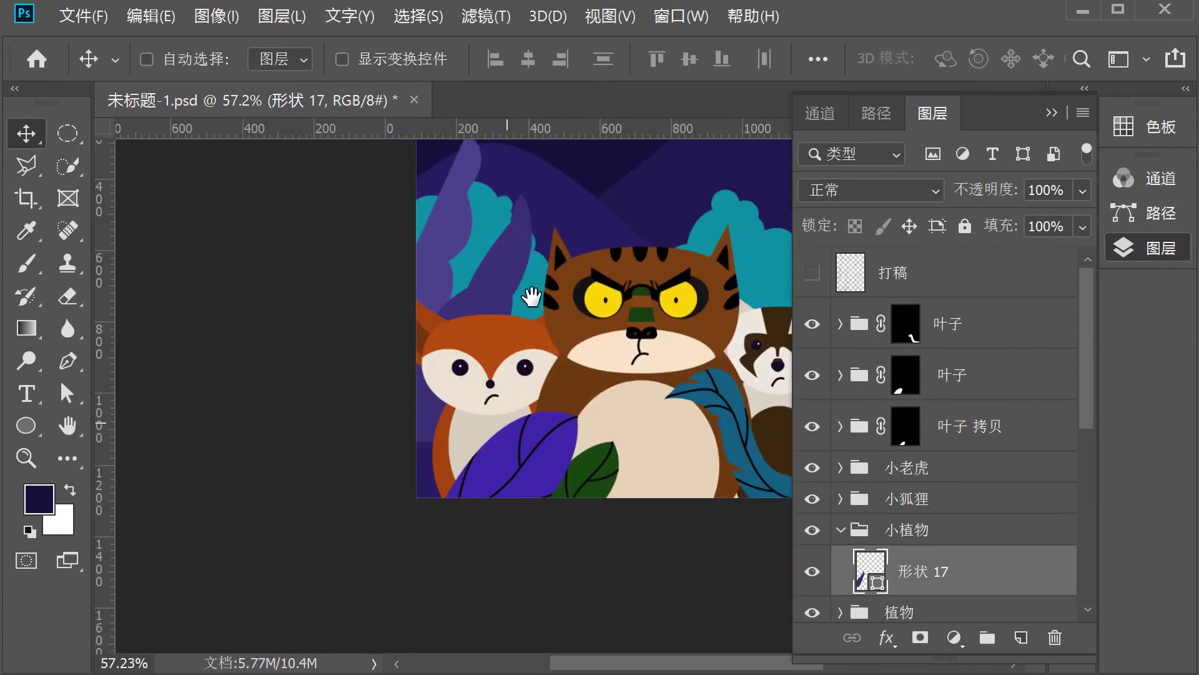
key(ctrl)
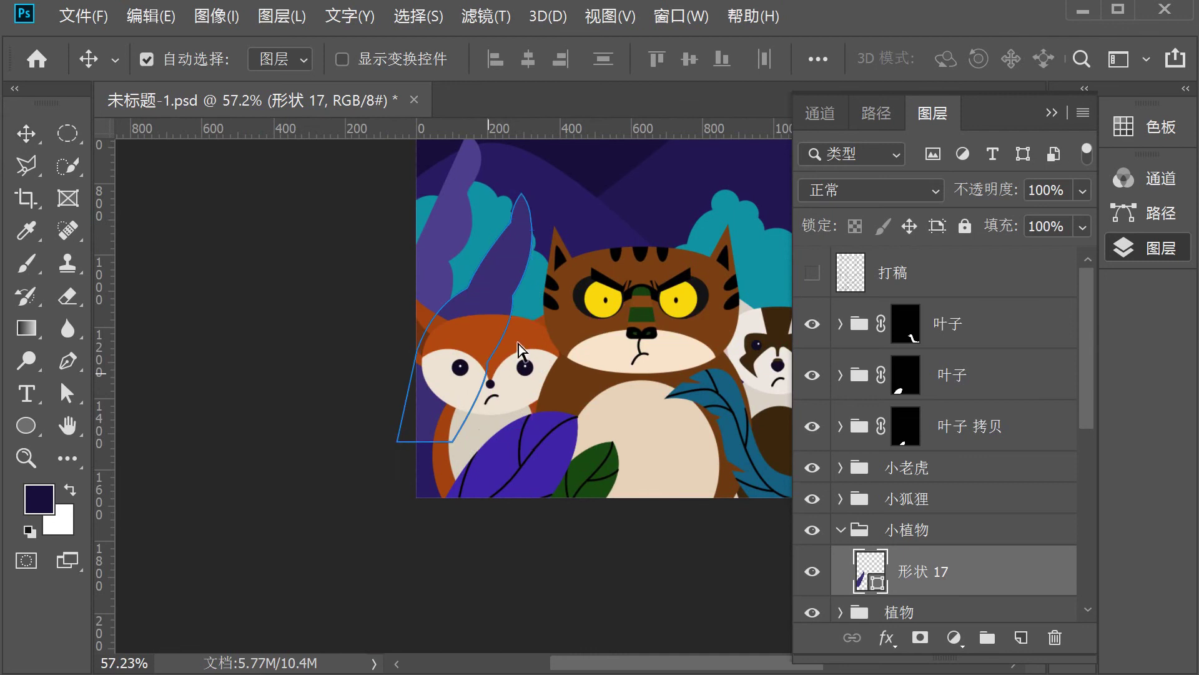
key(ctrl+t)
drag(568, 193, 584, 208)
drag(519, 250, 491, 249)
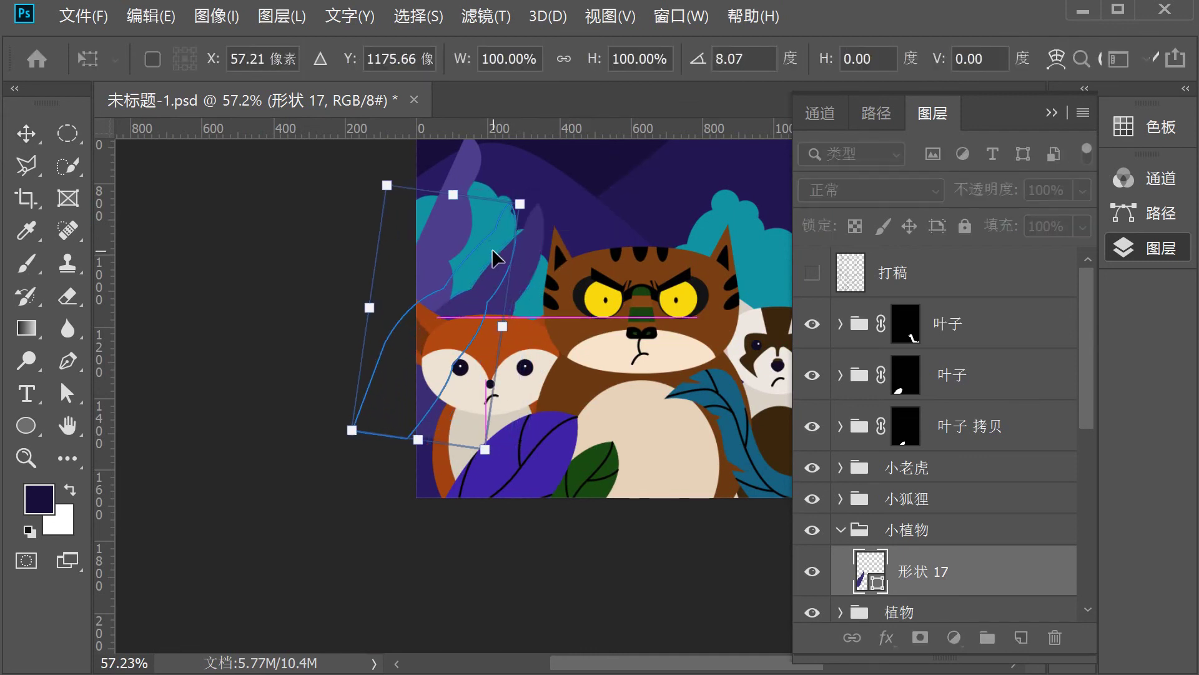
key(Return)
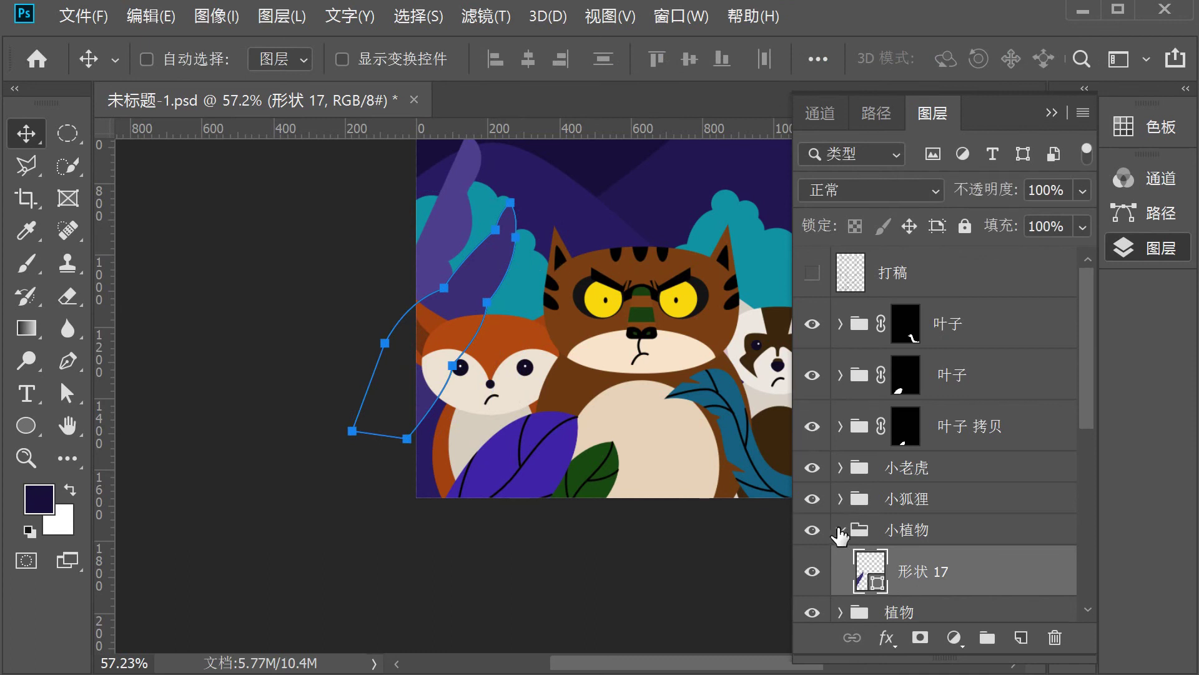
Collapse the 小植物 group and move it below the 植物 group, above 小浣熊
click(841, 529)
drag(979, 532, 979, 582)
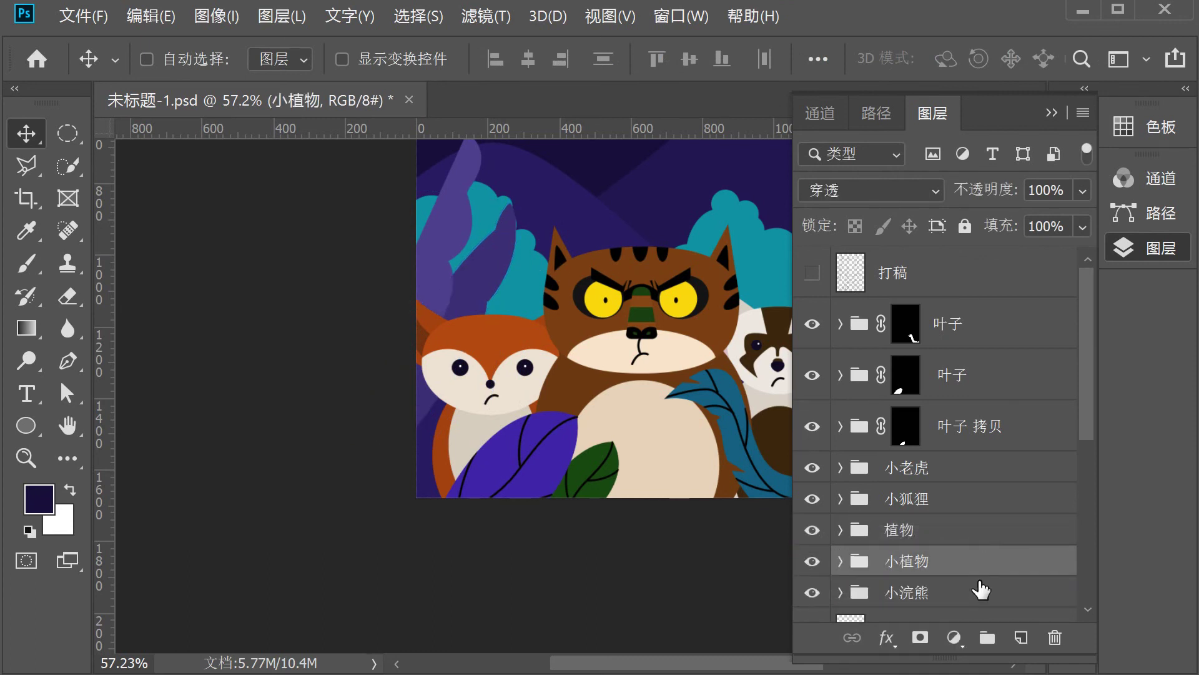
scroll(637, 356, down, 3)
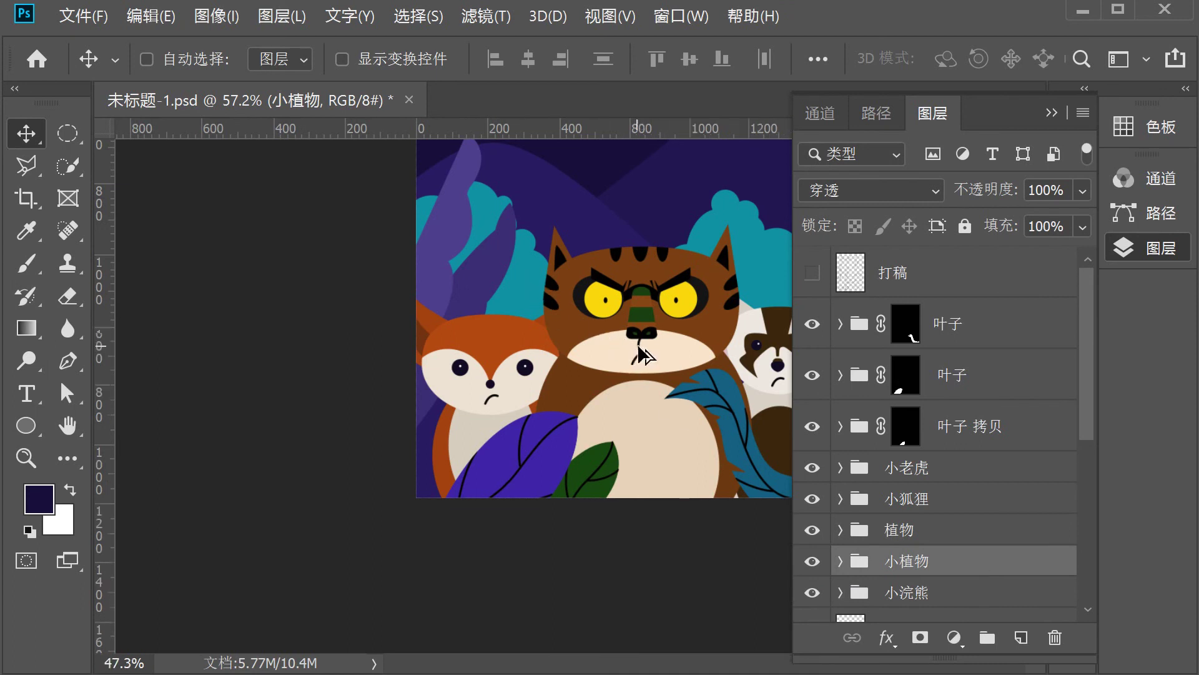